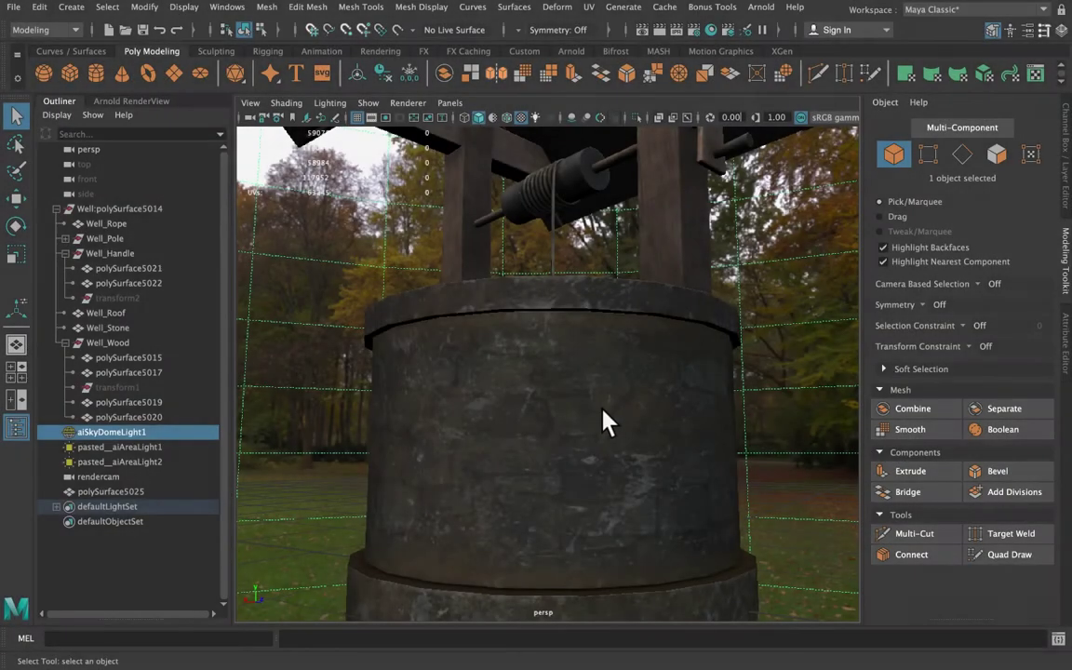
Select the well's stone mesh and display its UV layout in the UV Editor
left_click(603, 422)
left_click_drag(603, 421, 590, 388, "alt")
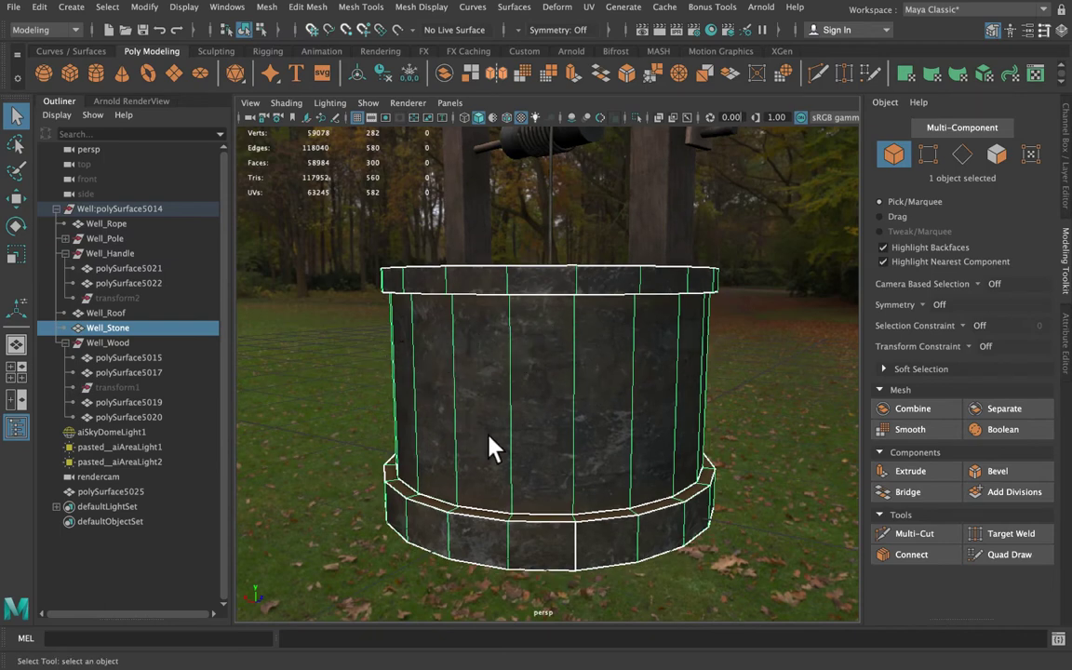
middle_click_drag(595, 437, 558, 440, "alt")
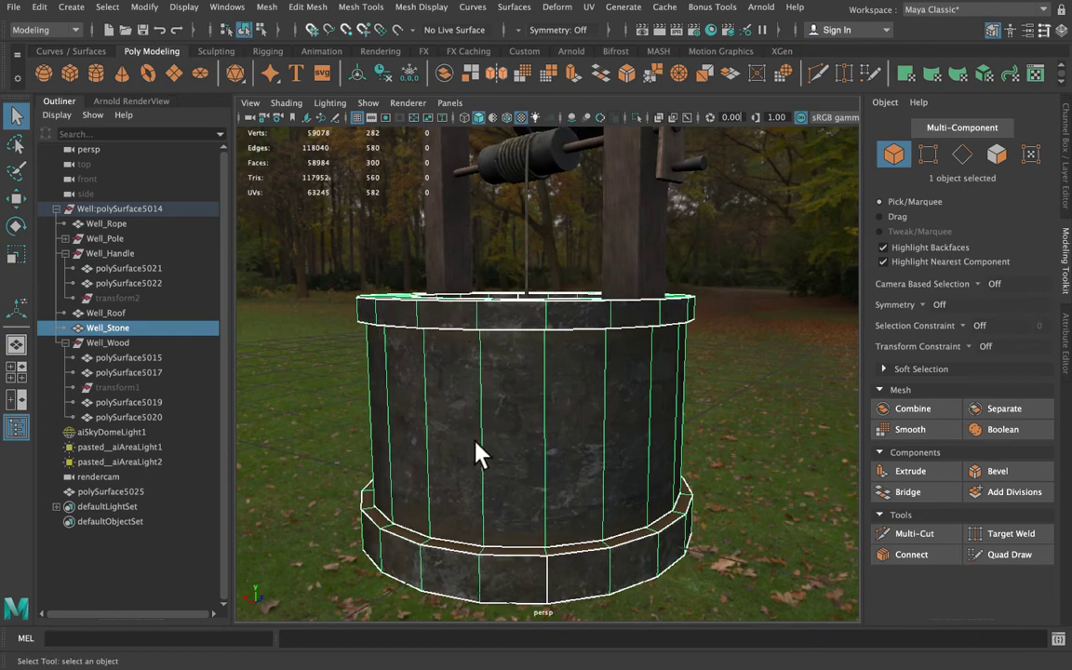
key("ctrl+u")
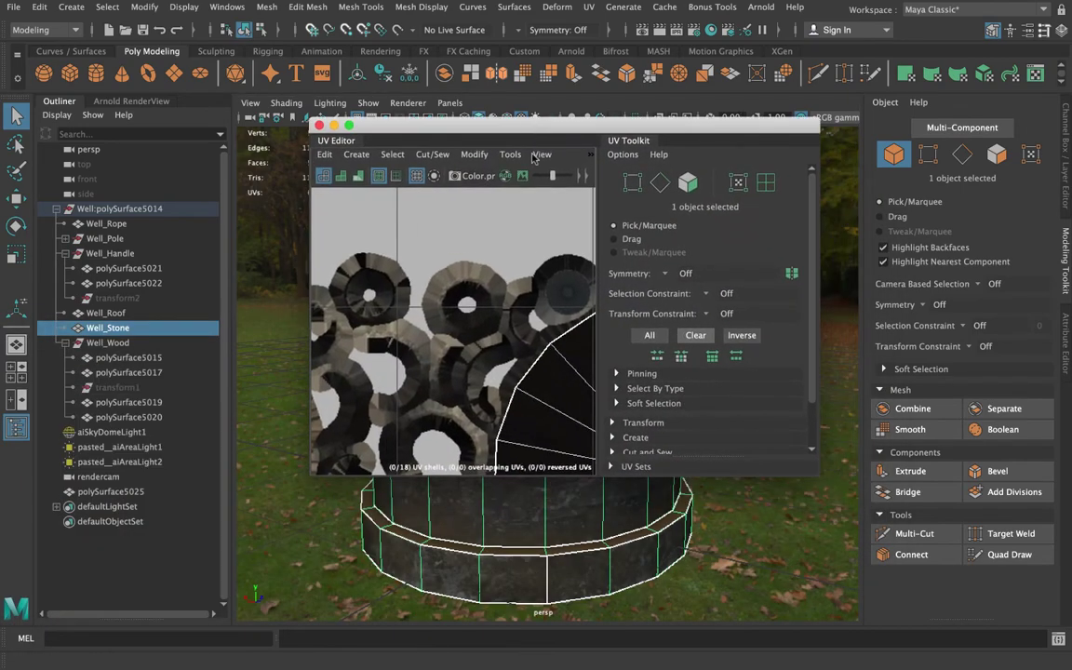
scroll(471, 267, "down", 5)
middle_click_drag(470, 335, 507, 247, "alt")
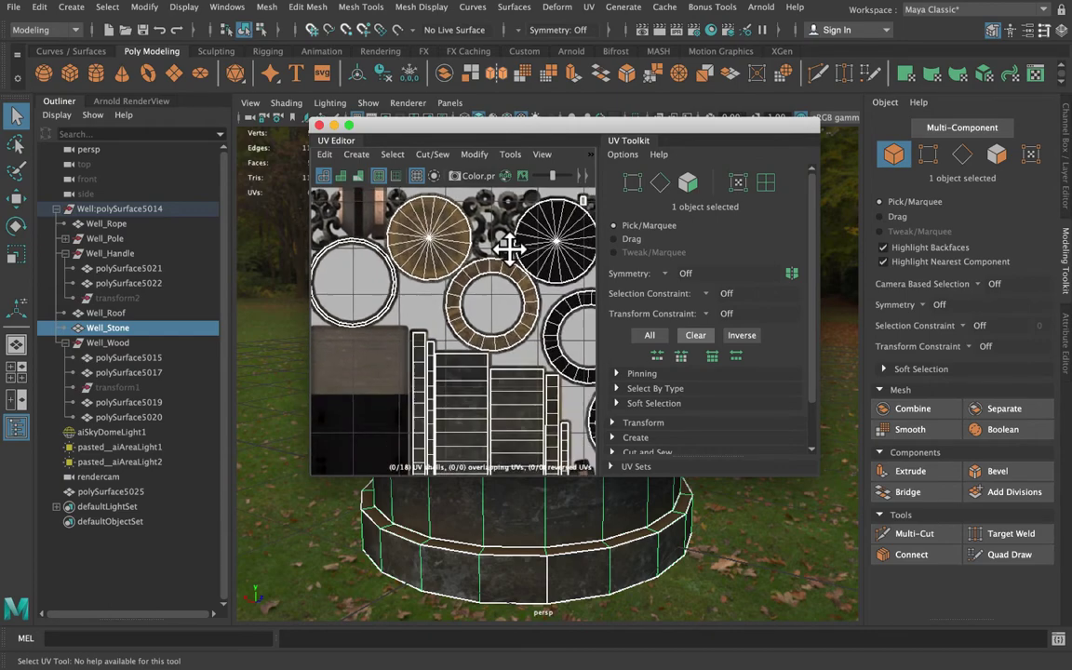
scroll(512, 275, "down", 1)
scroll(493, 293, "down", 1)
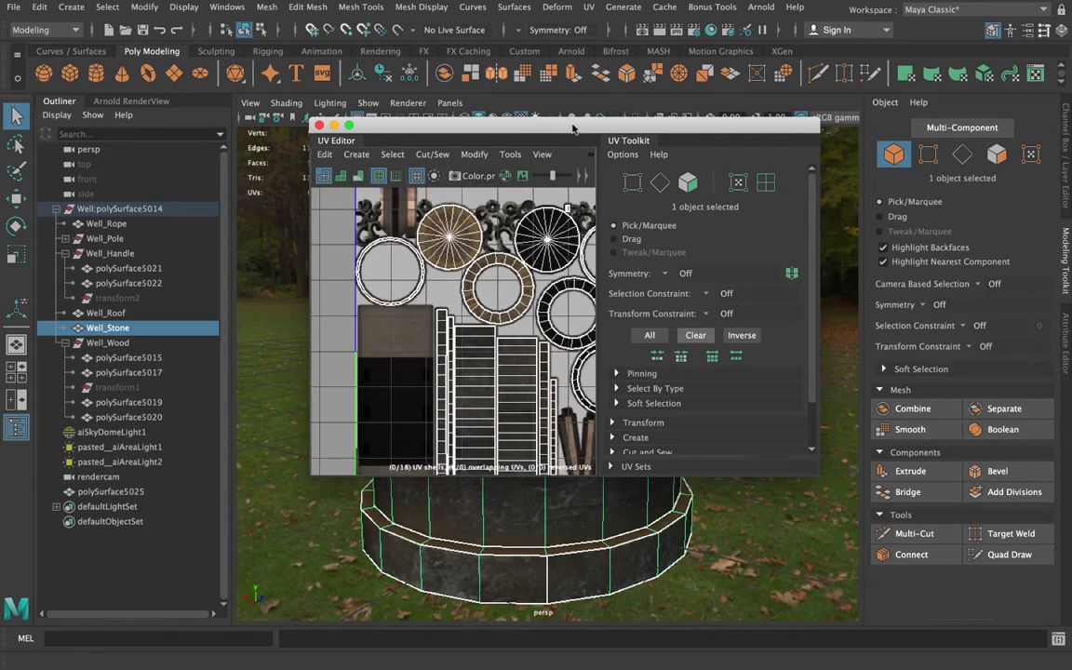
Examine the stone UV shells over the base color texture in an enlarged UV Editor with the grid hidden, and close the editor
left_click_drag(574, 129, 400, 49)
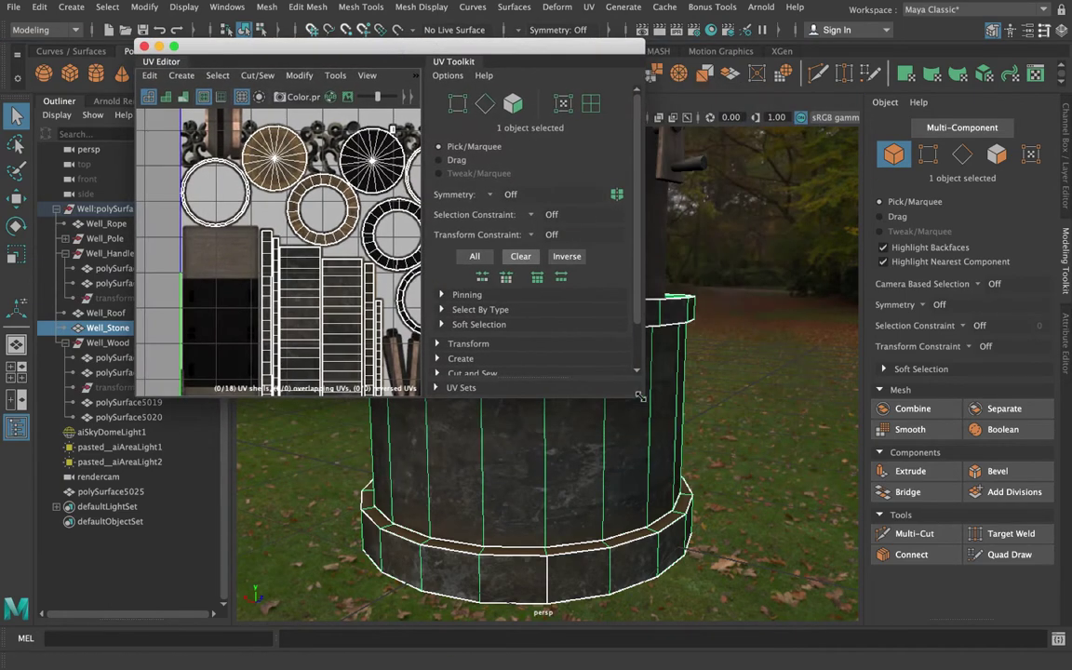
left_click_drag(640, 396, 934, 593)
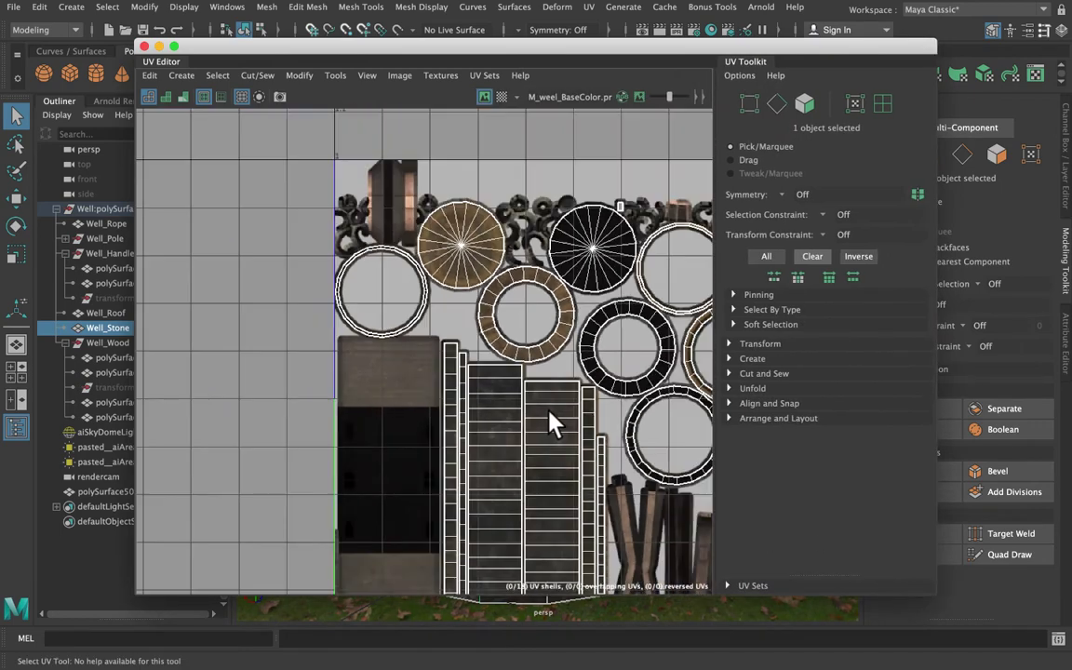
key("f")
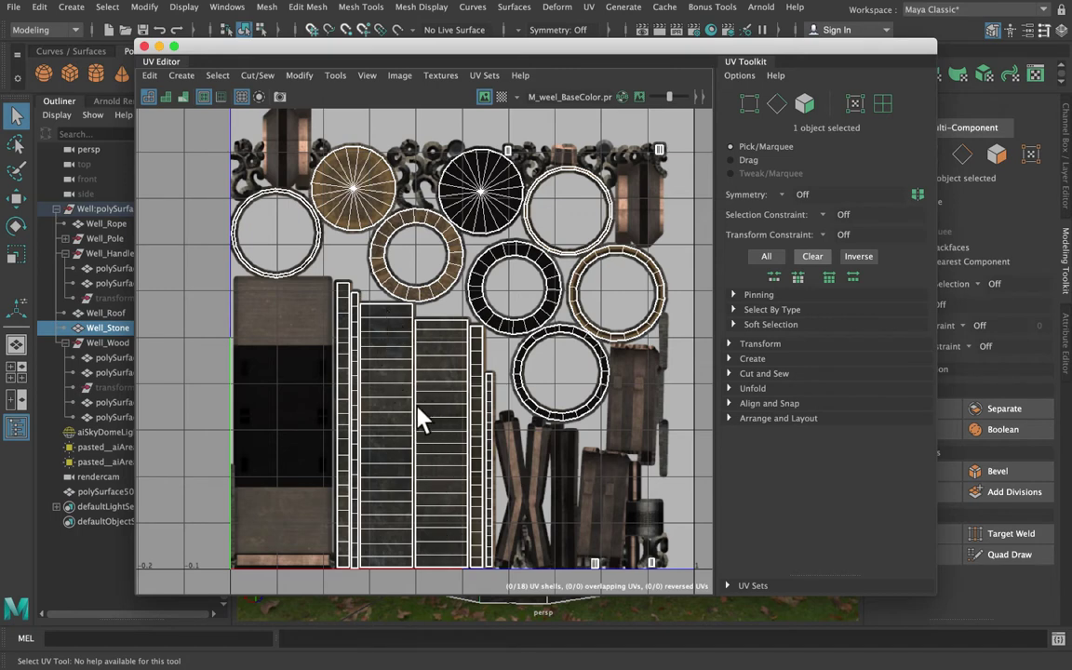
left_click(241, 97)
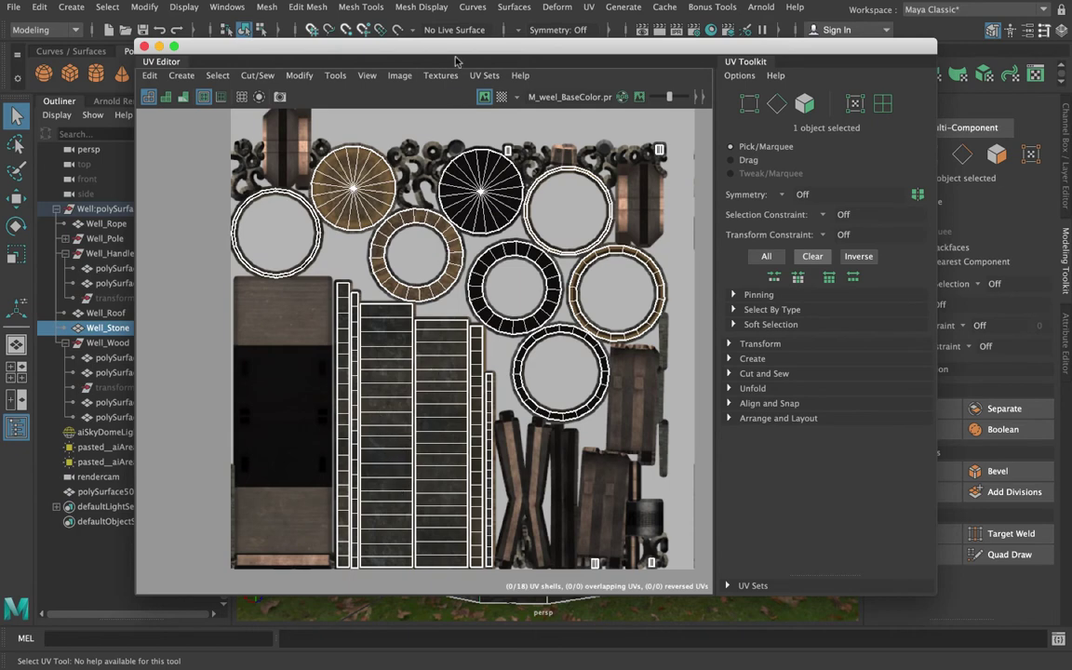
left_click(144, 47)
Extract the faces of the well's cylindrical stone wall into a separate mesh and return to object mode
right_click_drag(554, 244, 569, 279)
left_click_drag(323, 335, 791, 368)
left_click(363, 7)
mouse_move(310, 7)
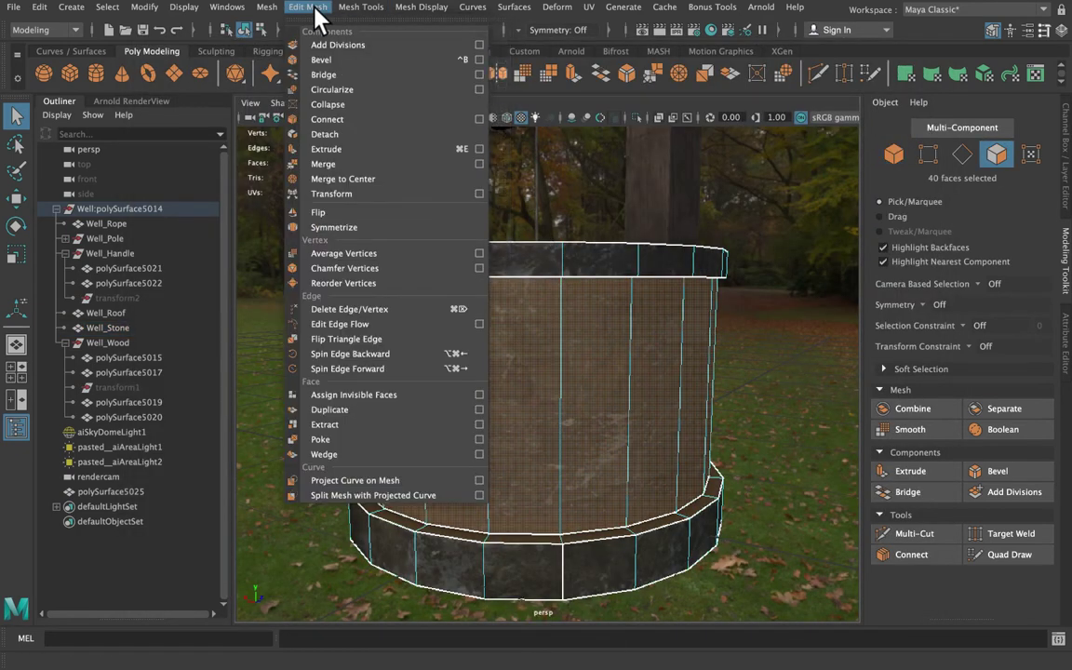
left_click(411, 424)
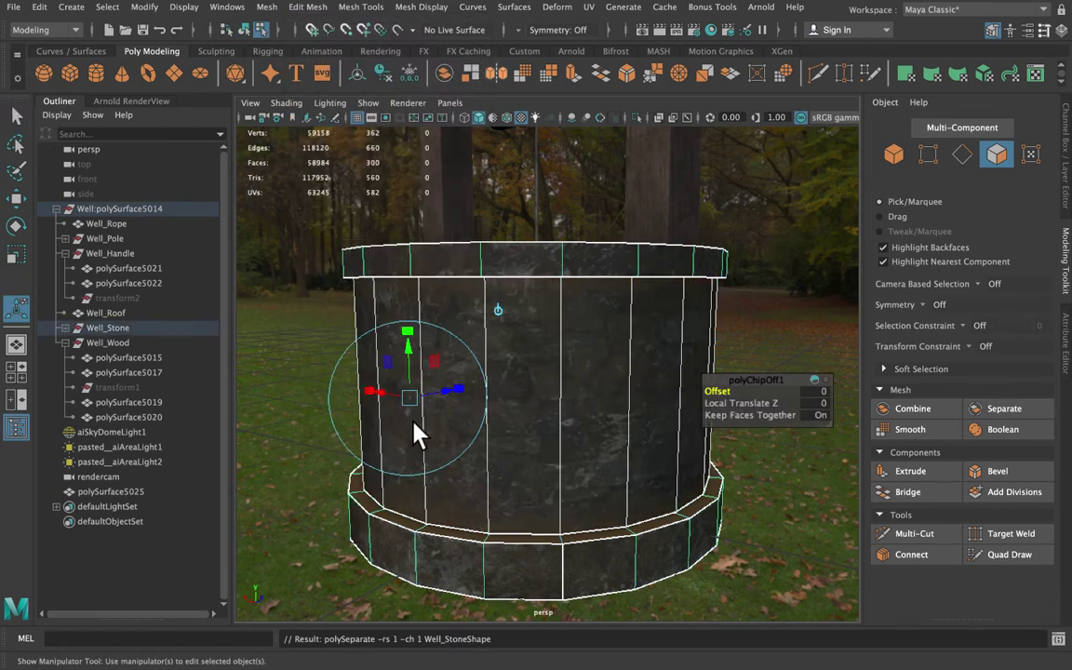
right_click_drag(547, 239, 600, 220)
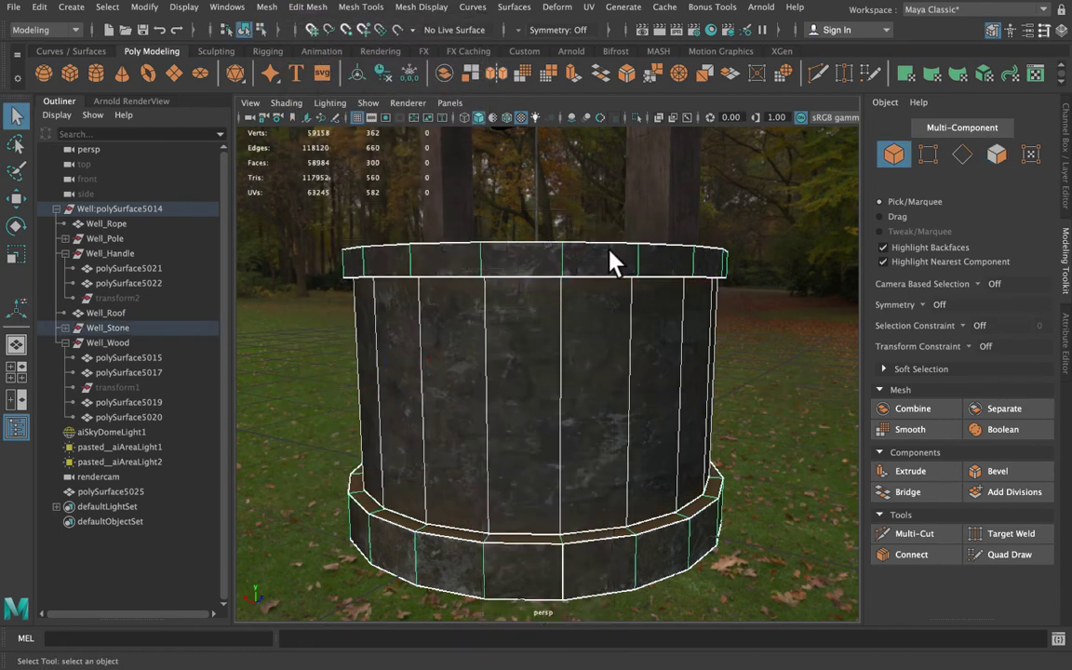
Smooth the extracted stone wall with a higher division level and return to object mode
left_click_drag(641, 466, 621, 349, "alt")
left_click(608, 400)
middle_click_drag(622, 349, 632, 381, "alt")
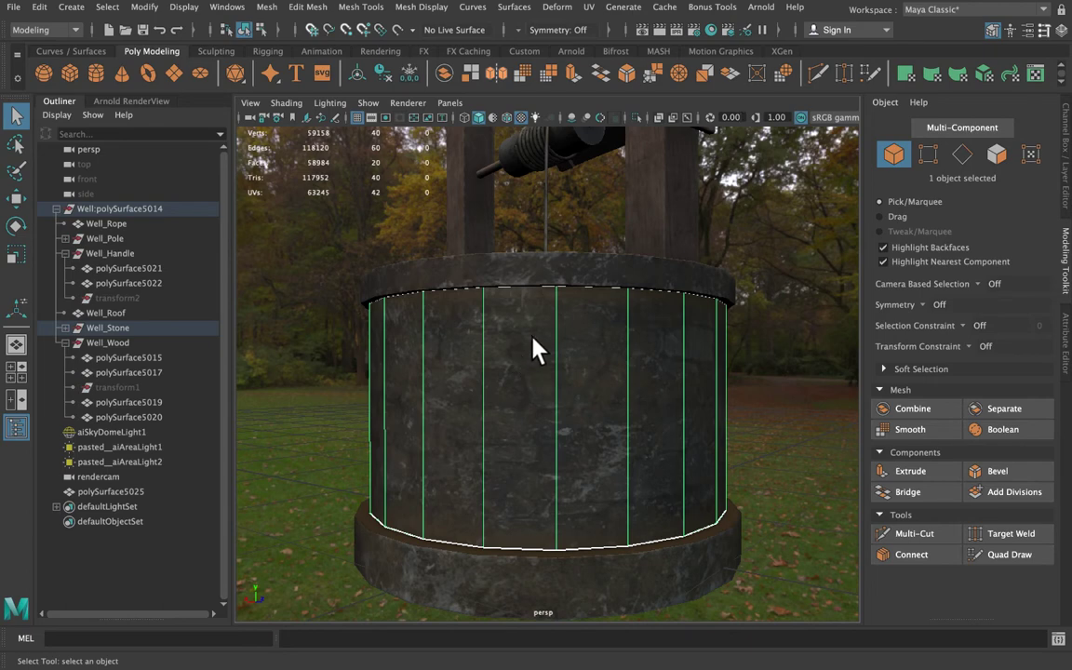
right_click_drag(556, 319, 507, 357, "shift")
left_click_drag(716, 388, 725, 390)
right_click_drag(584, 244, 654, 261)
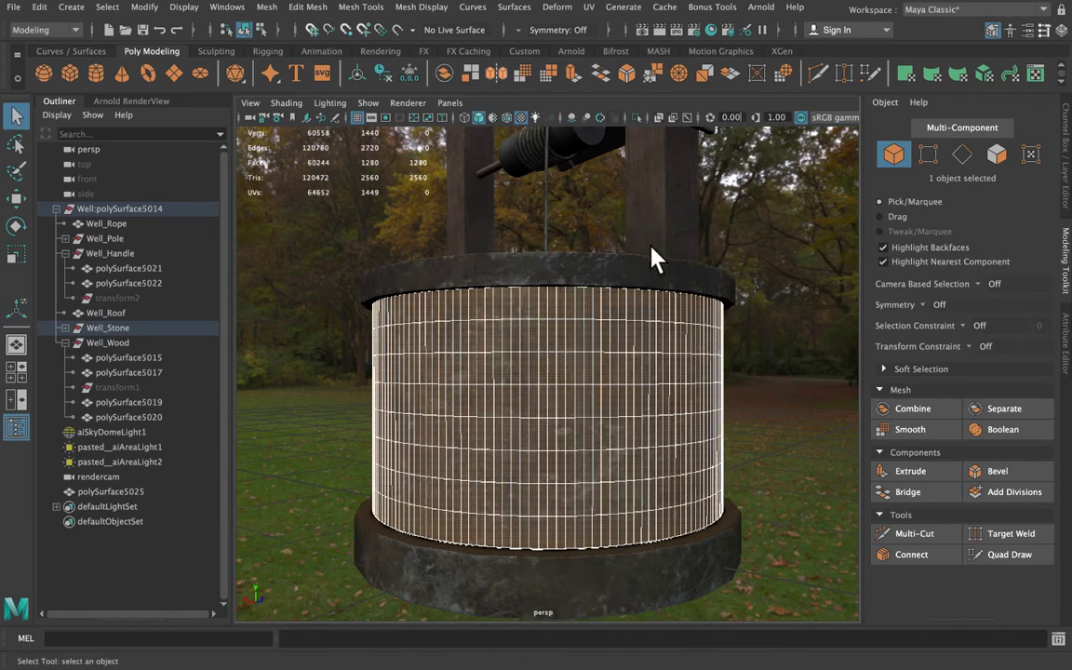
Bevel the mesh of the well's upper rim and base ring with 2 segments
left_click(725, 293)
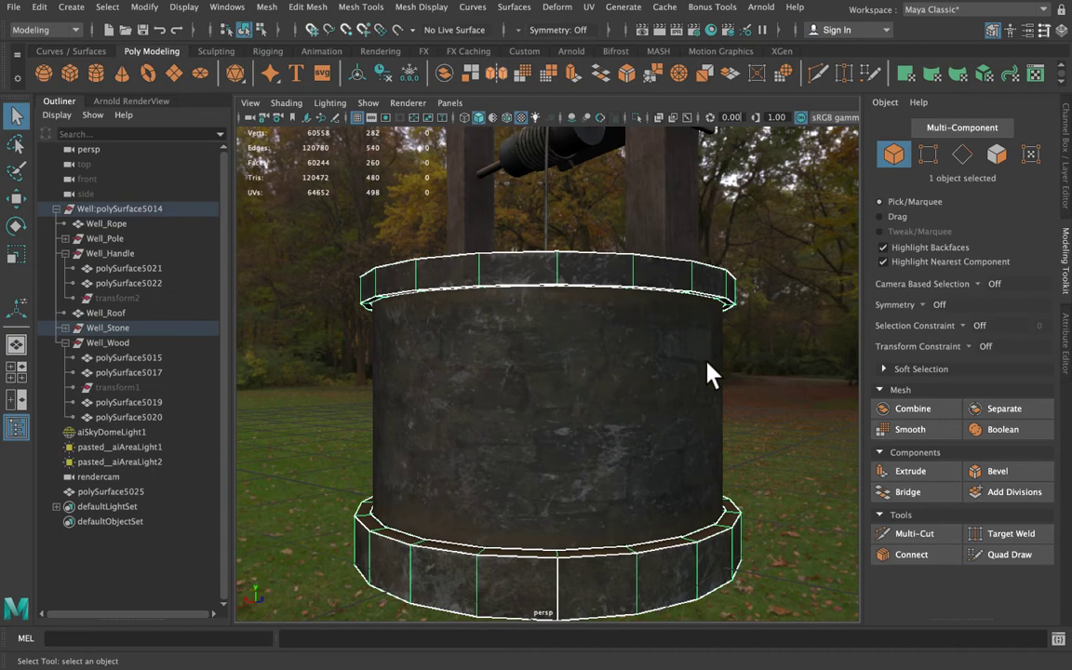
left_click_drag(707, 364, 577, 299, "alt")
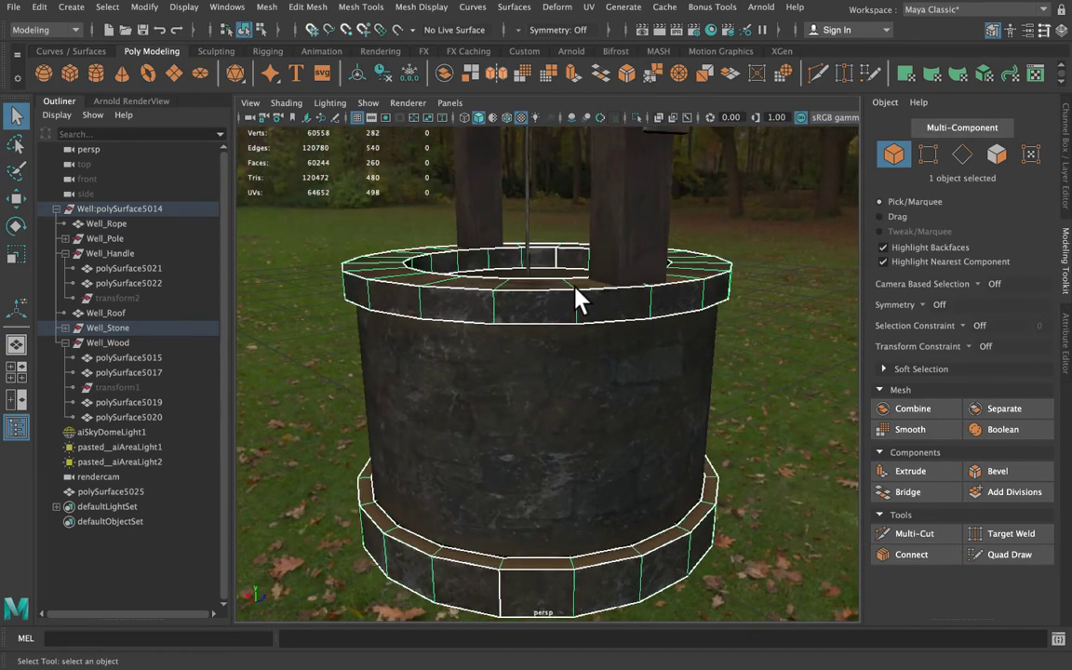
left_click(997, 472)
left_click_drag(726, 391, 682, 414)
left_click(735, 404)
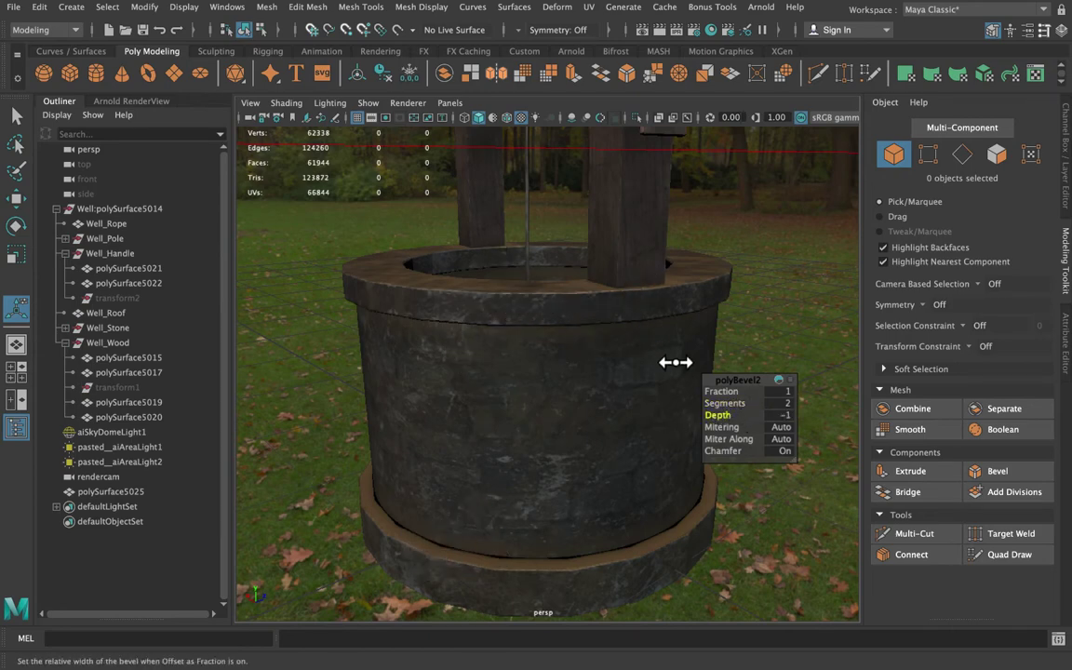
Select the smoothed stone wall as a whole object
left_click(582, 407)
right_click_drag(606, 344, 679, 225)
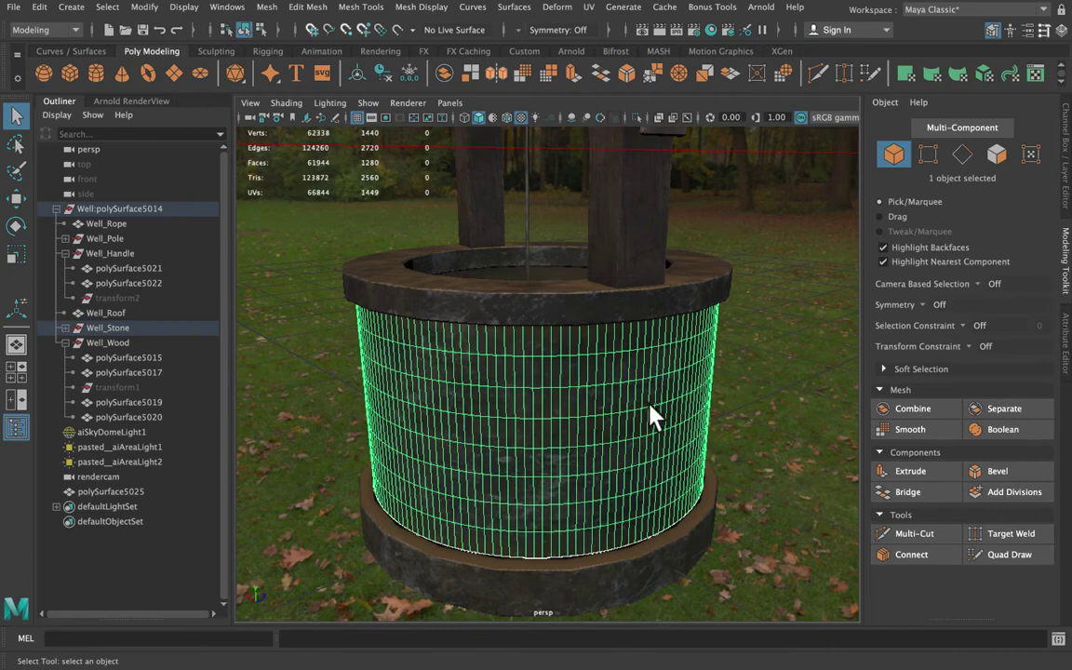
mouse_move(650, 414)
left_mouse_down("alt")
mouse_move(641, 399)
mouse_move(648, 409)
left_mouse_up("alt")
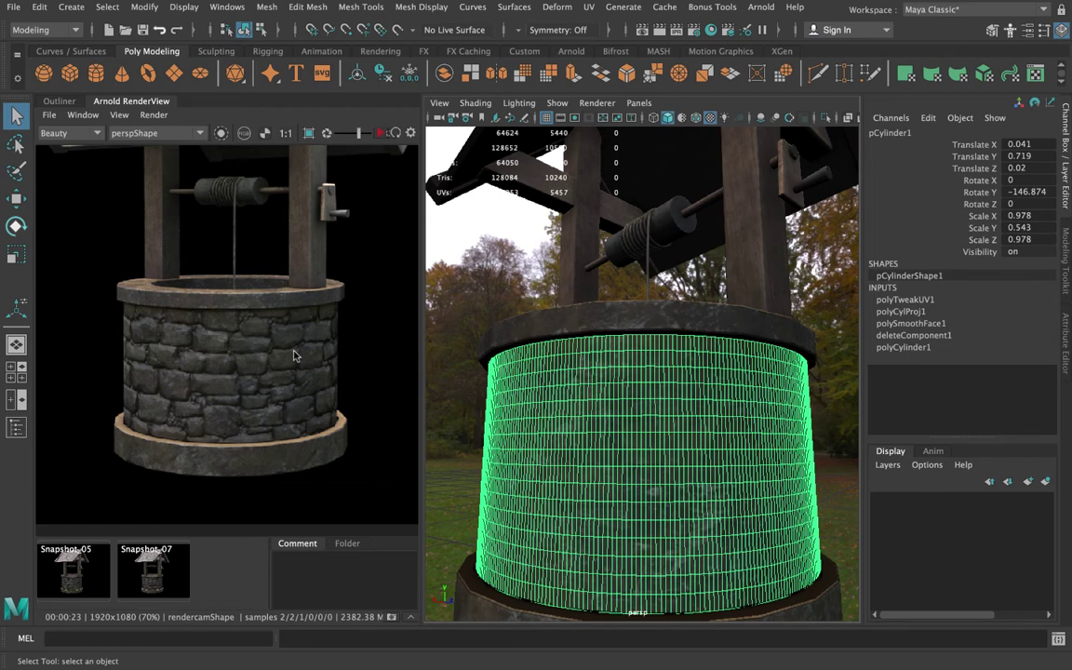
Switch to Photoshop to view M_weel_Normal.png, and read through NVIDIA's slides on generating displacement from a normal map in Chrome
key("super+Tab")
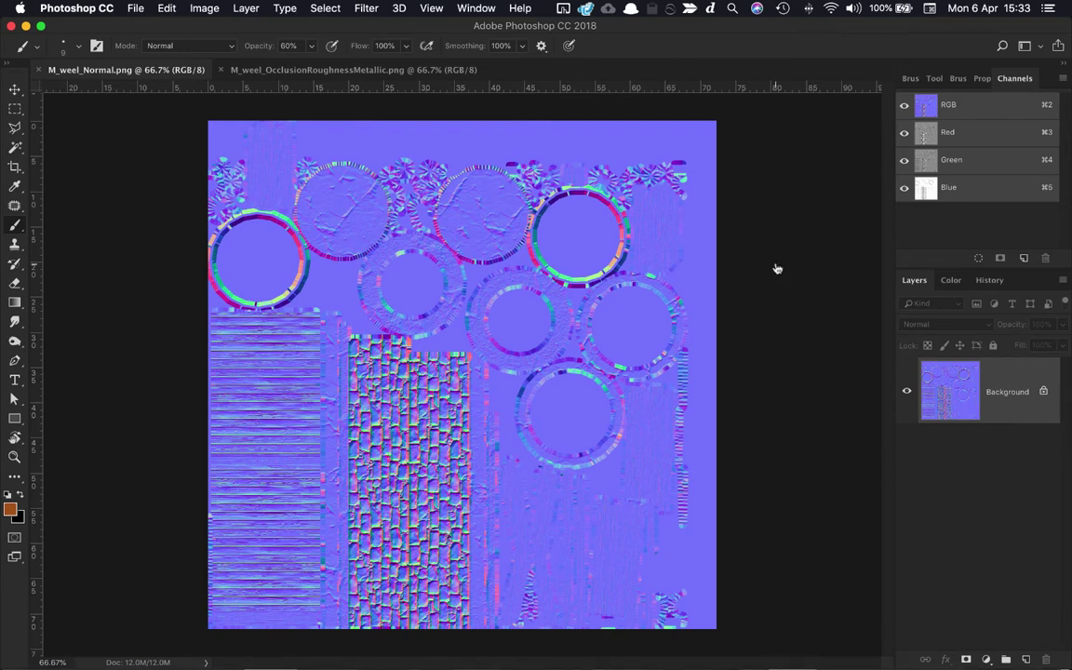
key("super+Tab")
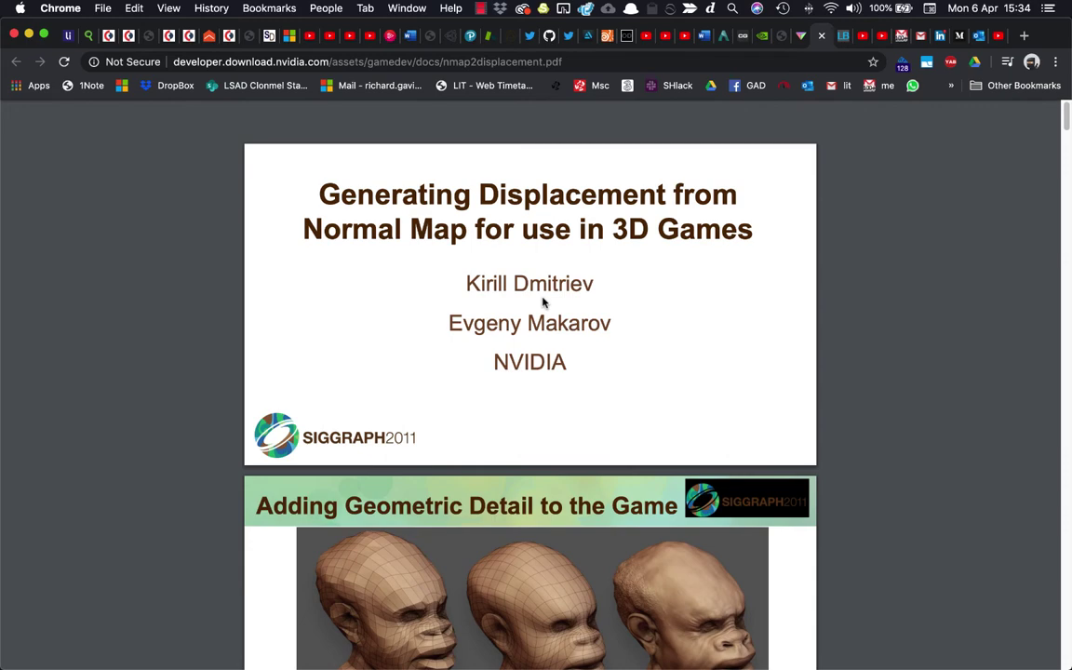
scroll(430, 442, "down", 8)
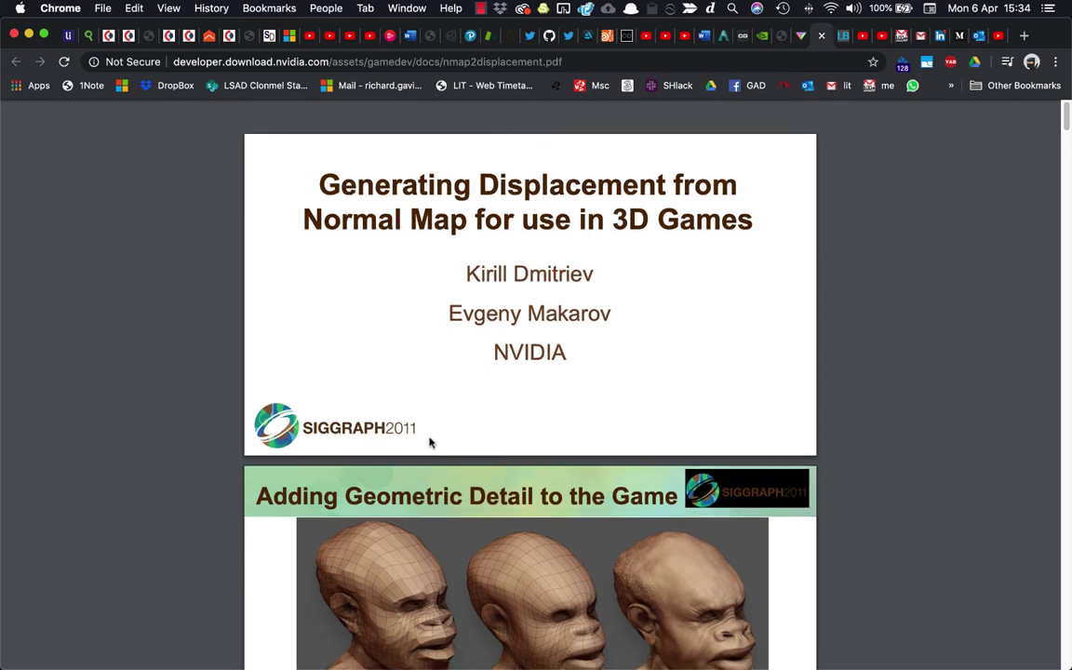
scroll(430, 442, "down", 20)
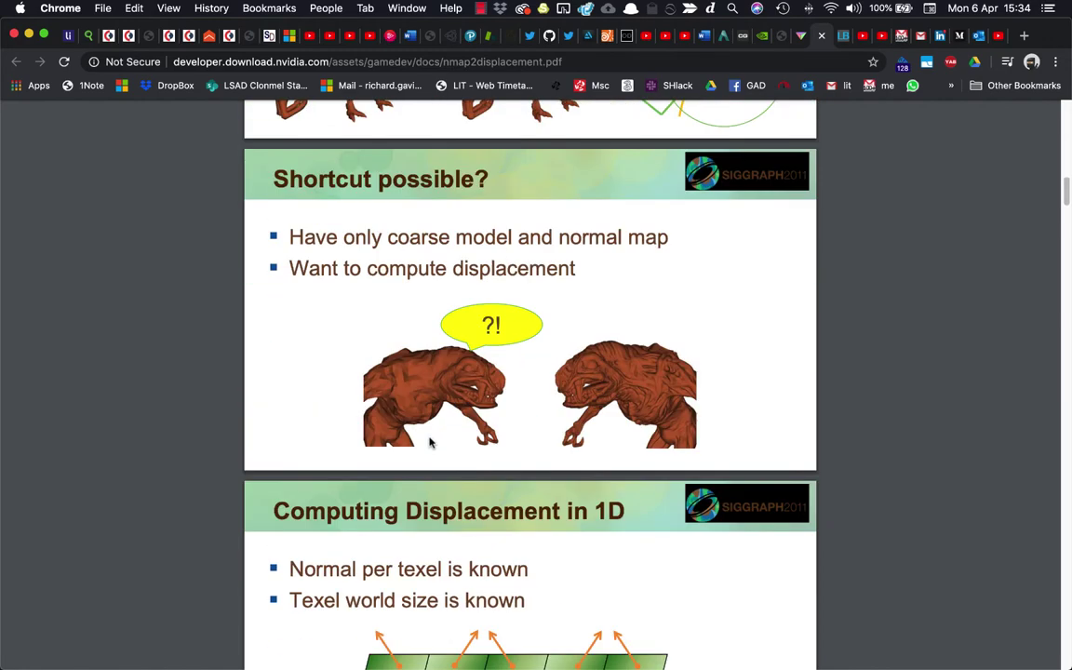
scroll(430, 442, "down", 20)
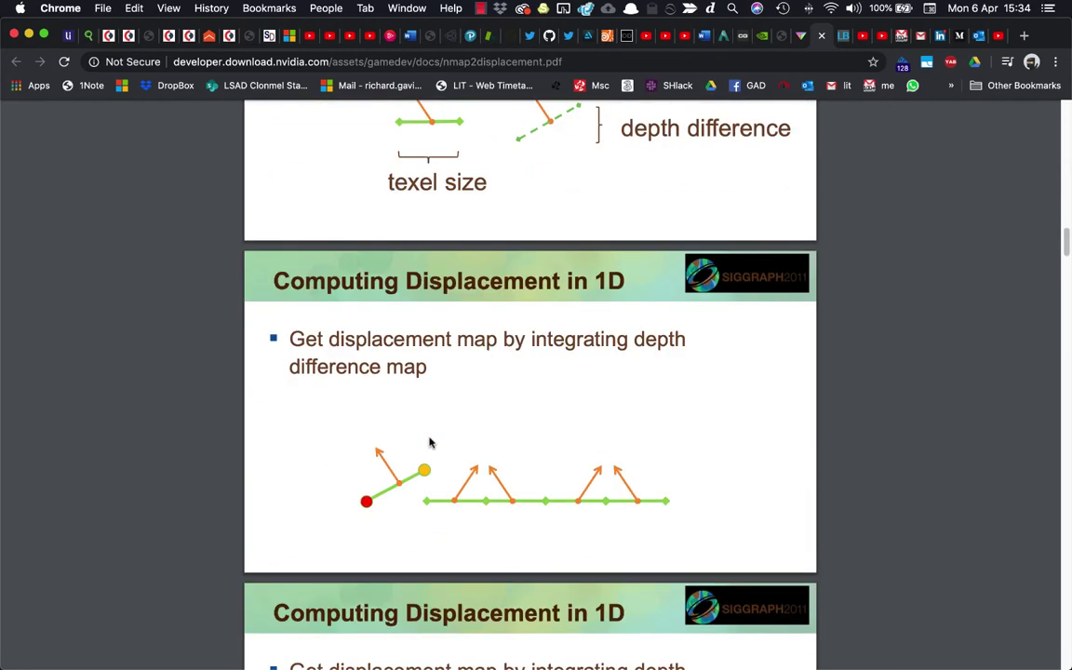
scroll(429, 442, "down", 20)
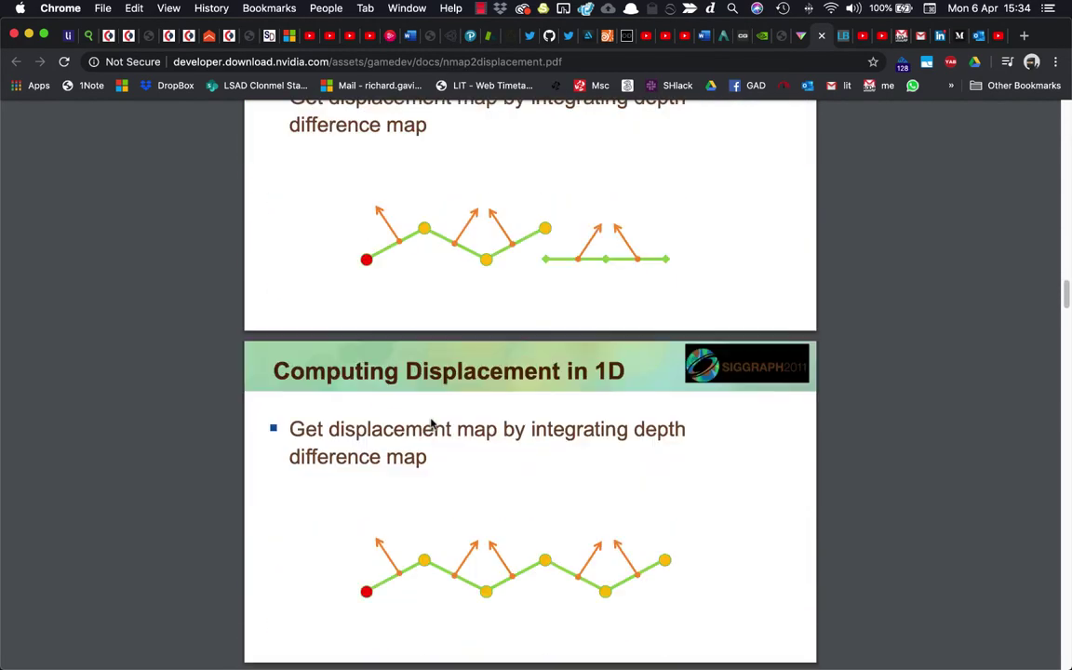
scroll(456, 455, "up", 20)
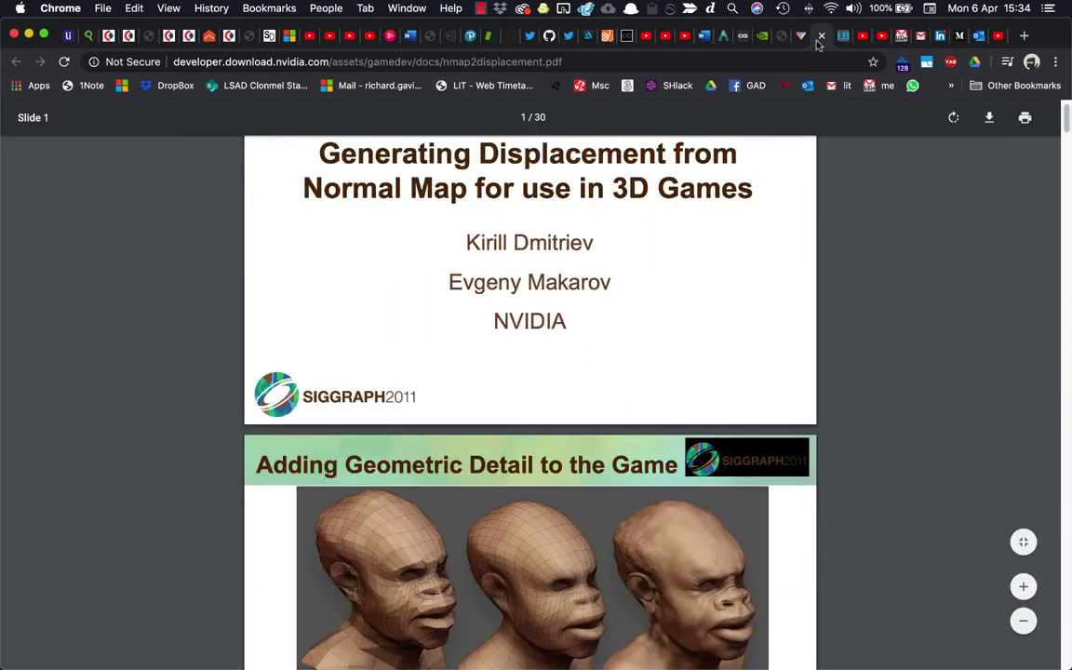
Bring up the NormalMap-Online page and look over its map generation settings
left_click(820, 37)
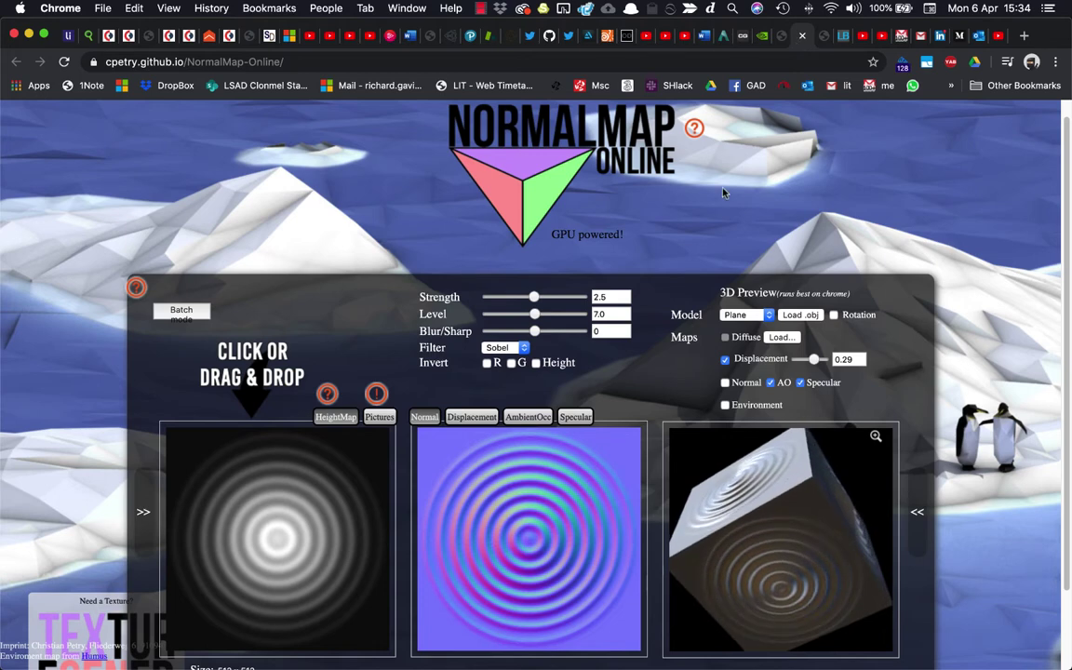
scroll(721, 189, "down", 3)
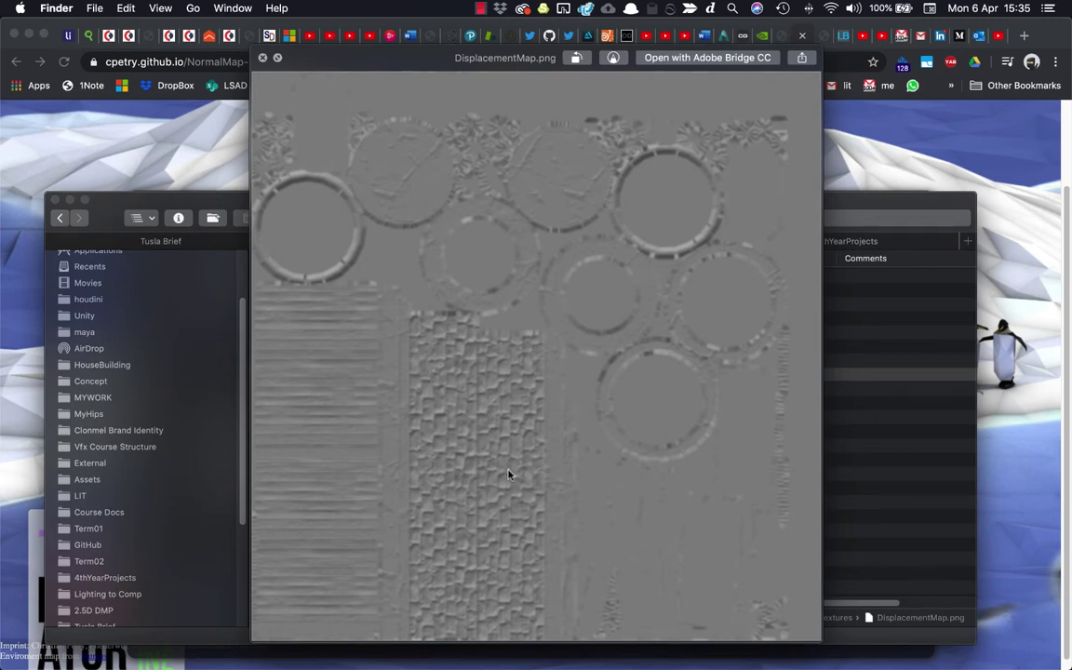
Preview the texture files in the sourceimages folder in Finder, from DisplacementMap.png down to M_weel_OcclusionRoughnessMetallic.png
left_click(862, 206)
key("Down")
key("Down")
key("Down")
key("Down")
key("Down")
key("Down")
key("space")
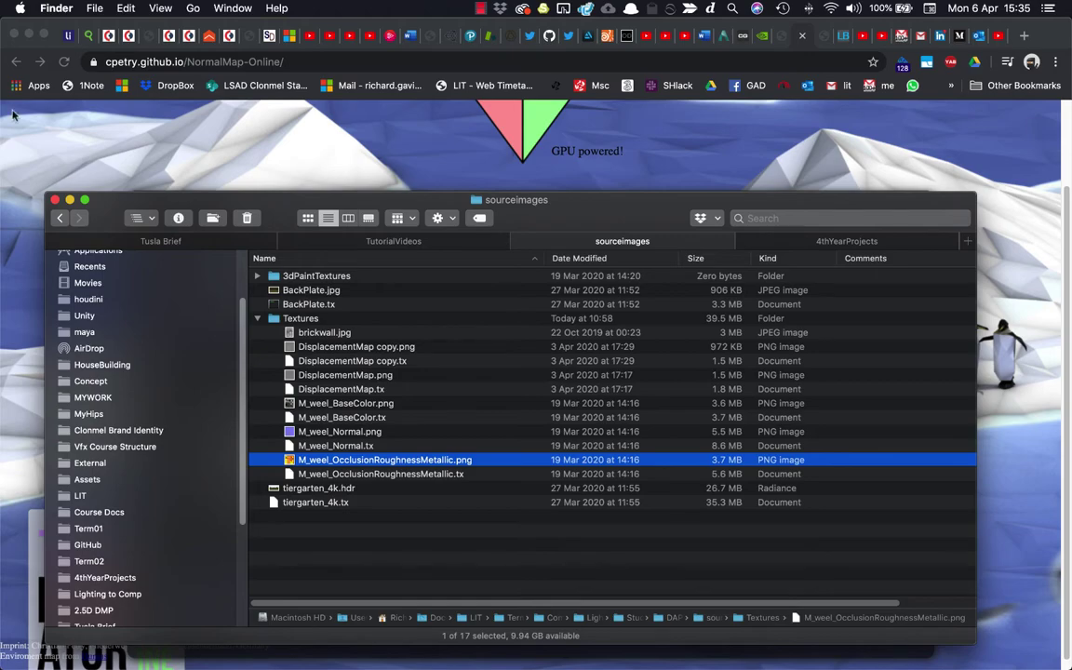
Switch to Maya's Hypershade, duplicate Well_Shader with its shading network, and graph the duplicate's network
left_click(28, 36)
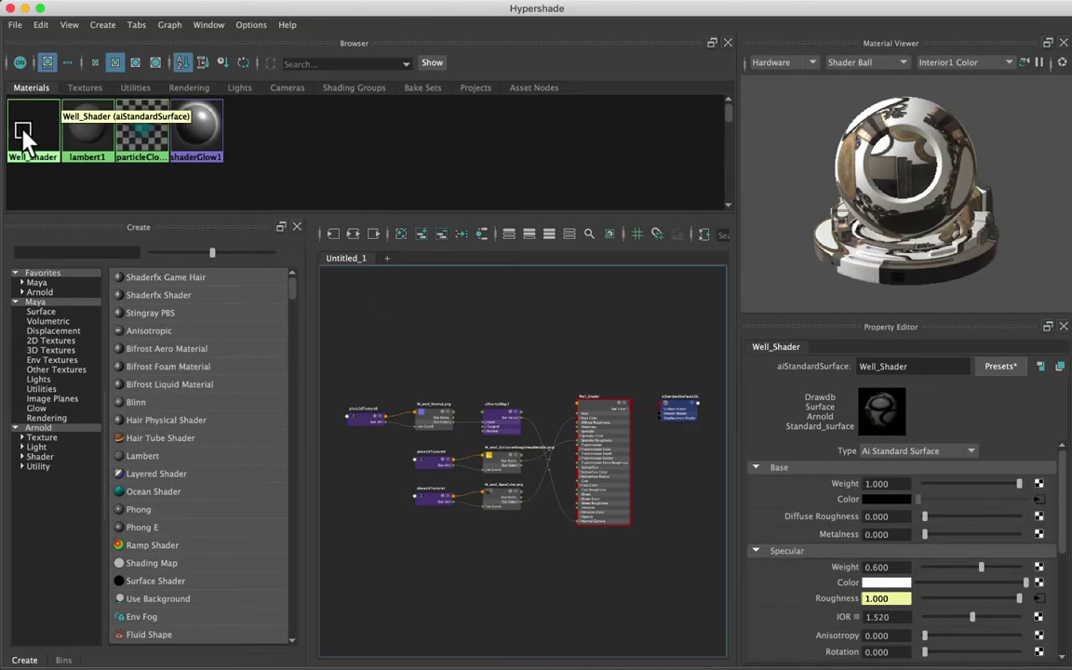
middle_click_drag(24, 138, 30, 158)
left_click(30, 153)
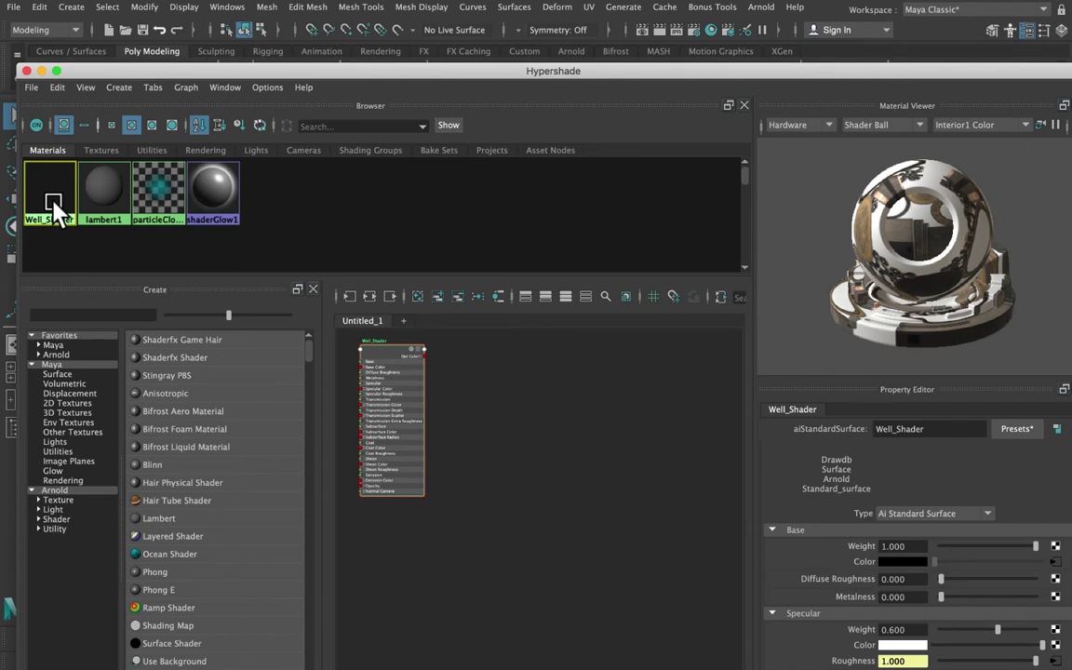
left_click(57, 87)
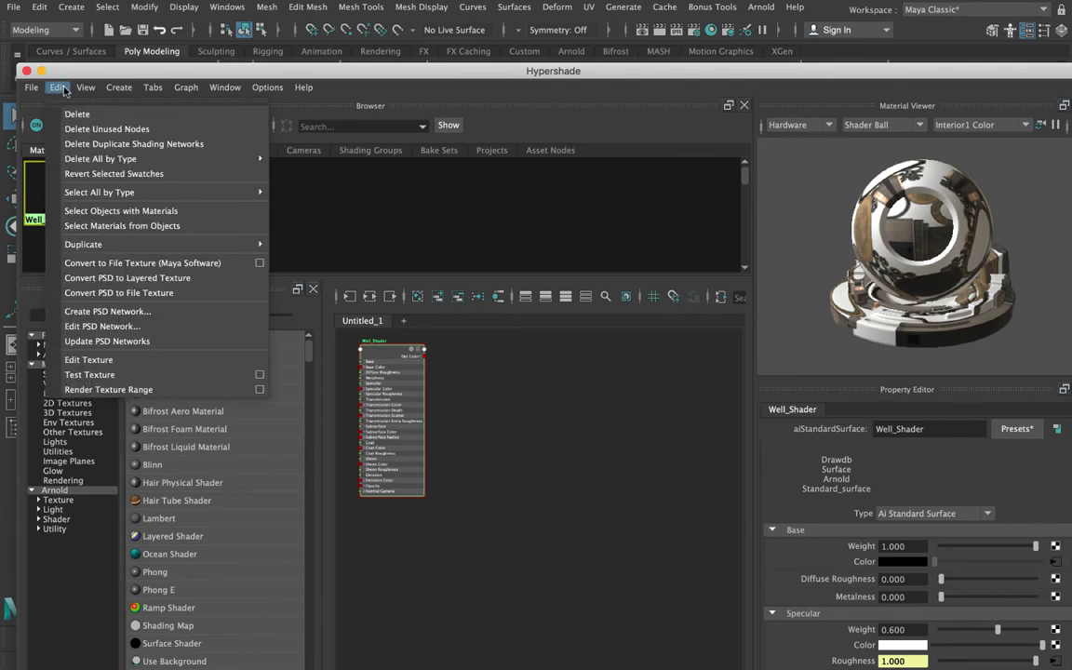
mouse_move(127, 160)
mouse_move(140, 243)
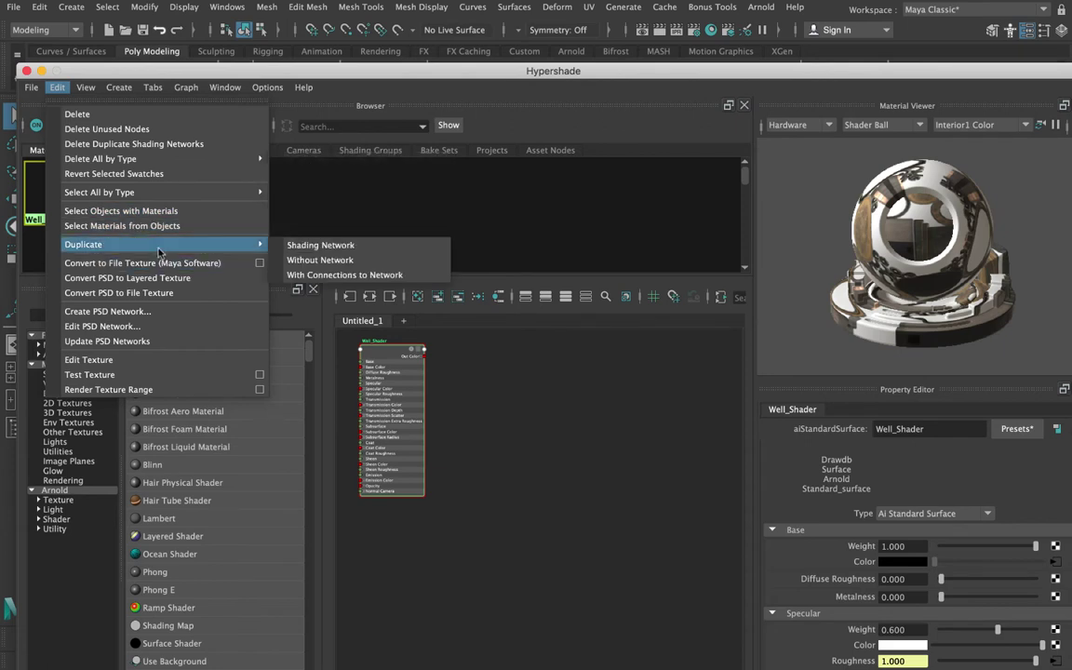
left_click(307, 246)
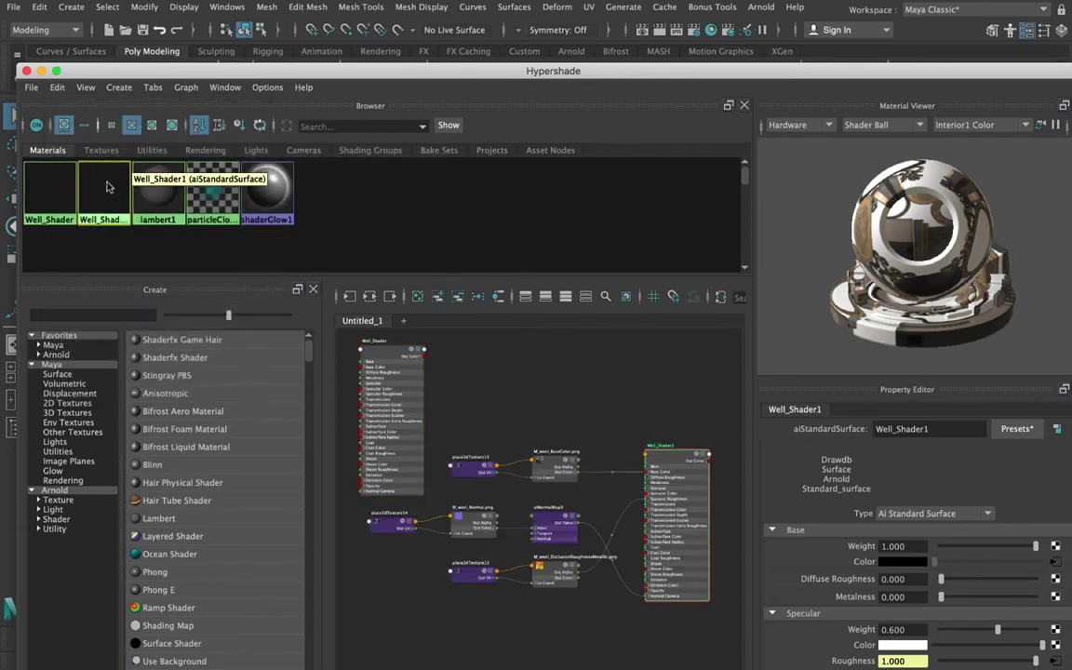
right_click_drag(118, 182, 121, 212)
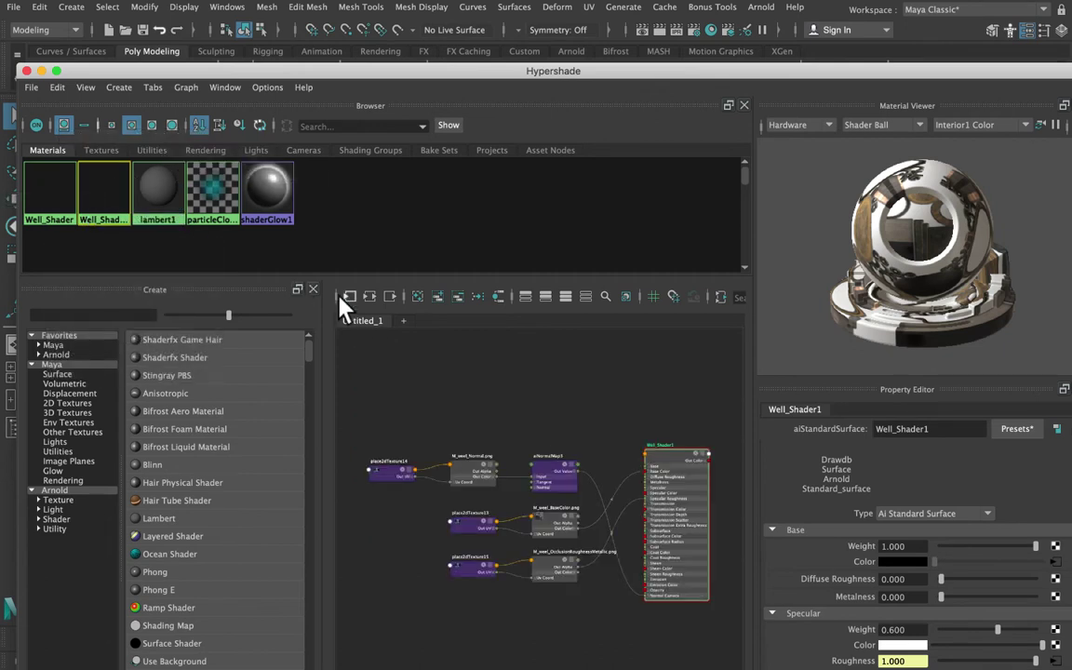
Rename the duplicated Well_Shader material to Rock_shd
double_click(935, 429)
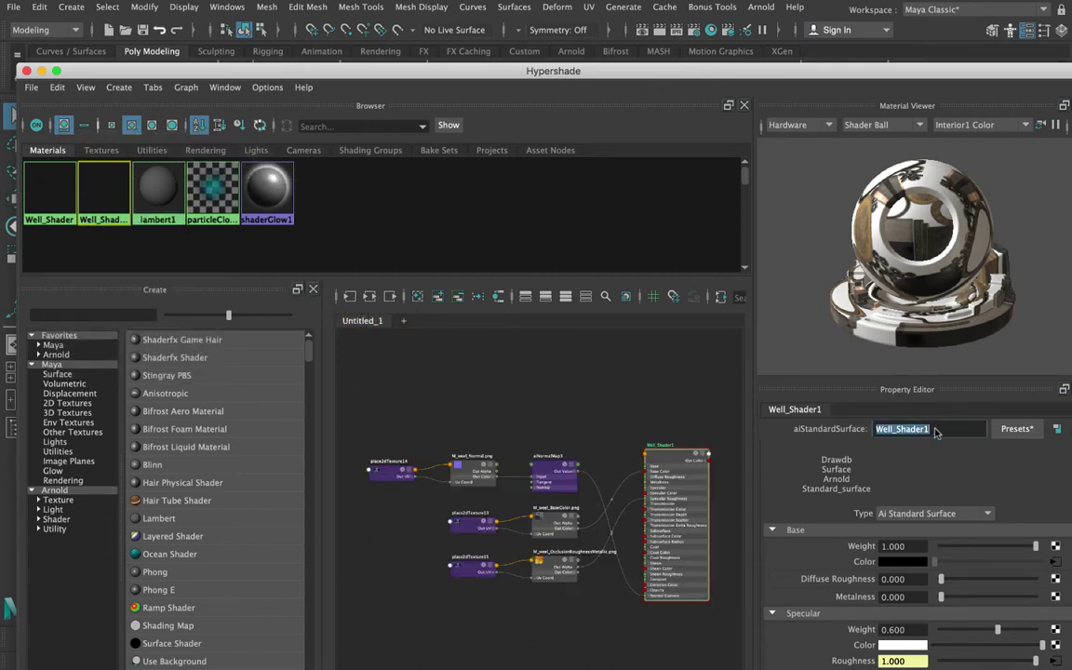
type("Rock_shd")
key("Return")
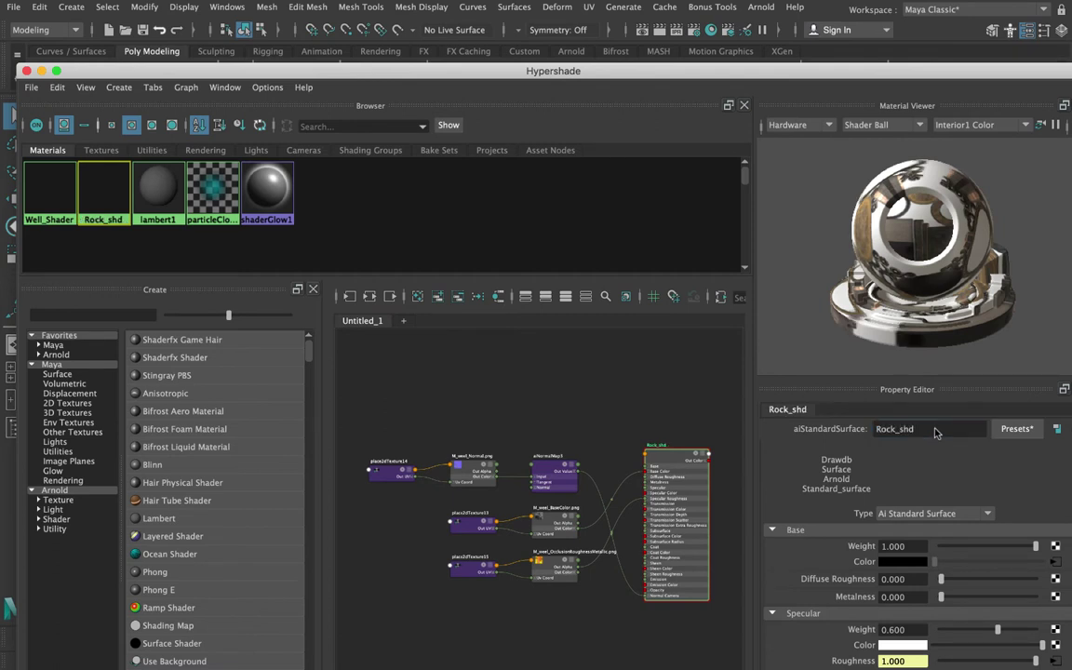
Move the Hypershade clear of the viewport and assign Rock_shd to the well's cylindrical stone wall
left_click_drag(306, 76, 773, 453)
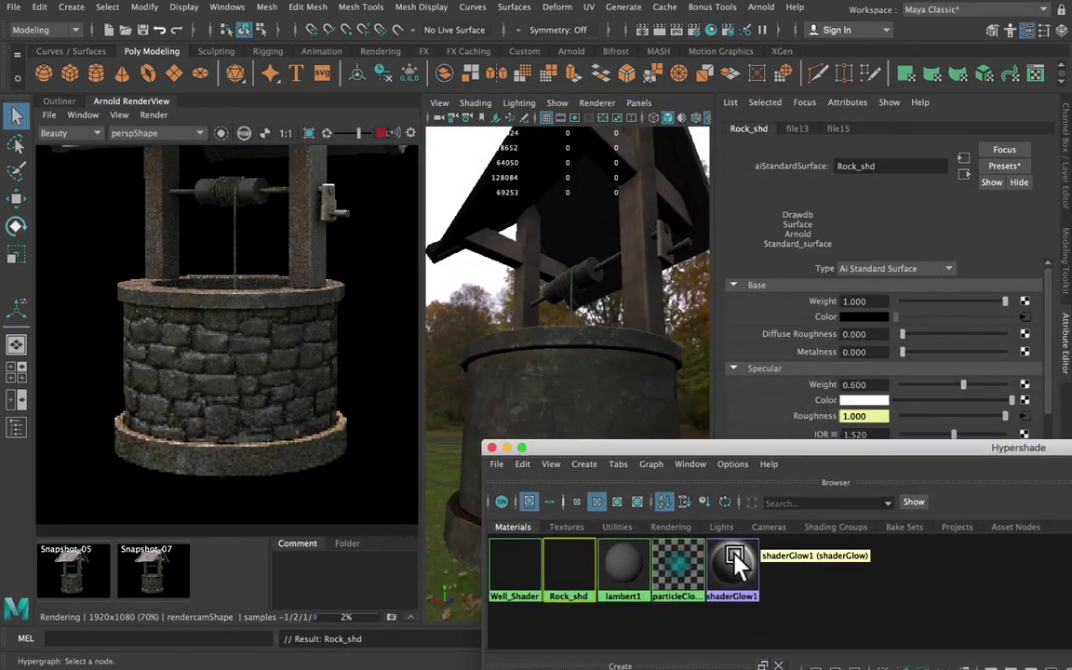
middle_click_drag(568, 566, 598, 398)
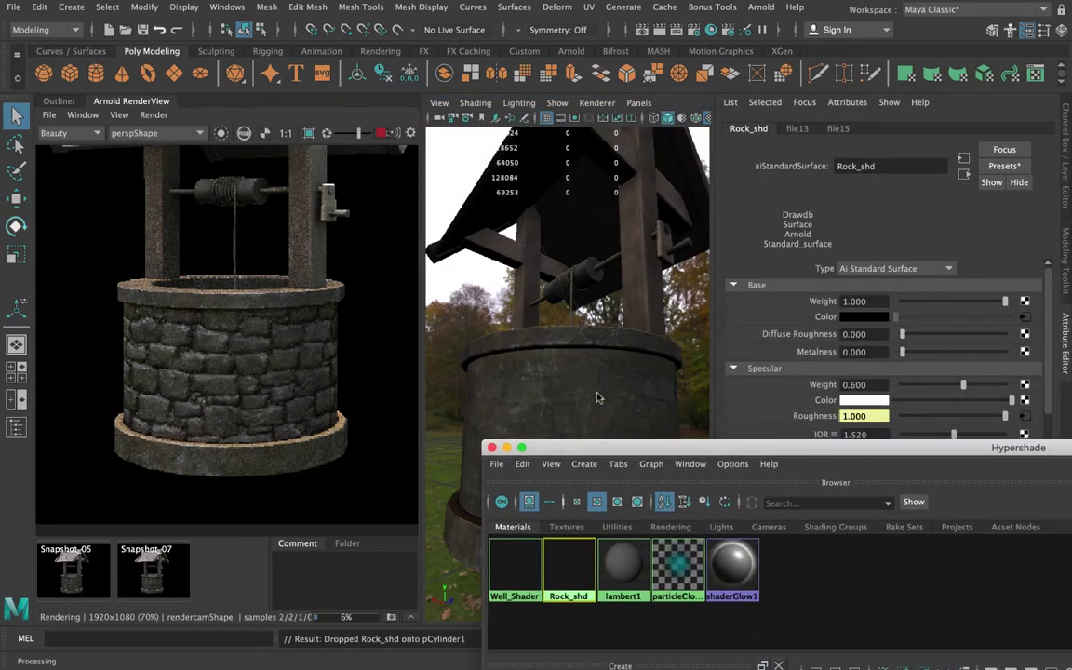
left_click(599, 397)
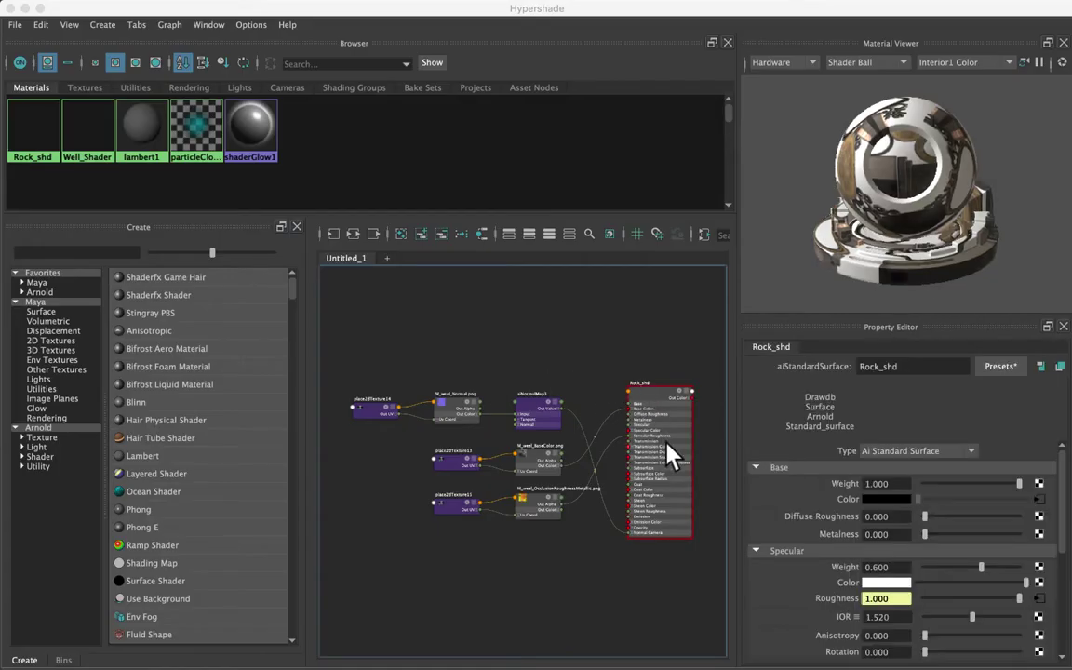
Graph Rock_shd's input and output connections and reposition its Rock_shdSG shading group beside the material's lower end
left_click(670, 456)
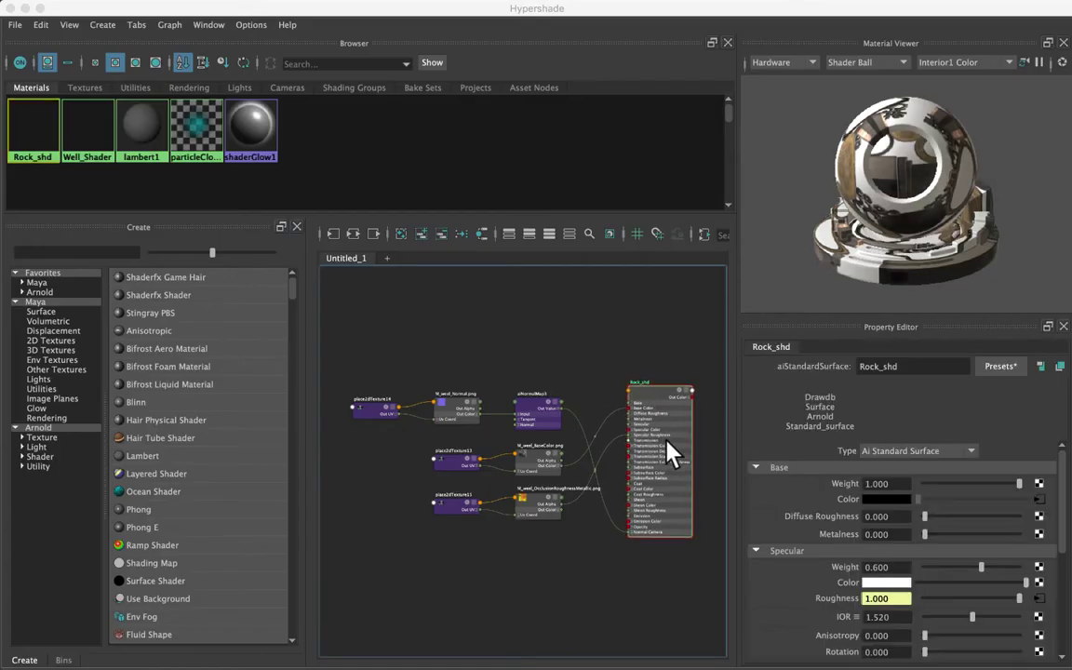
left_click(355, 233)
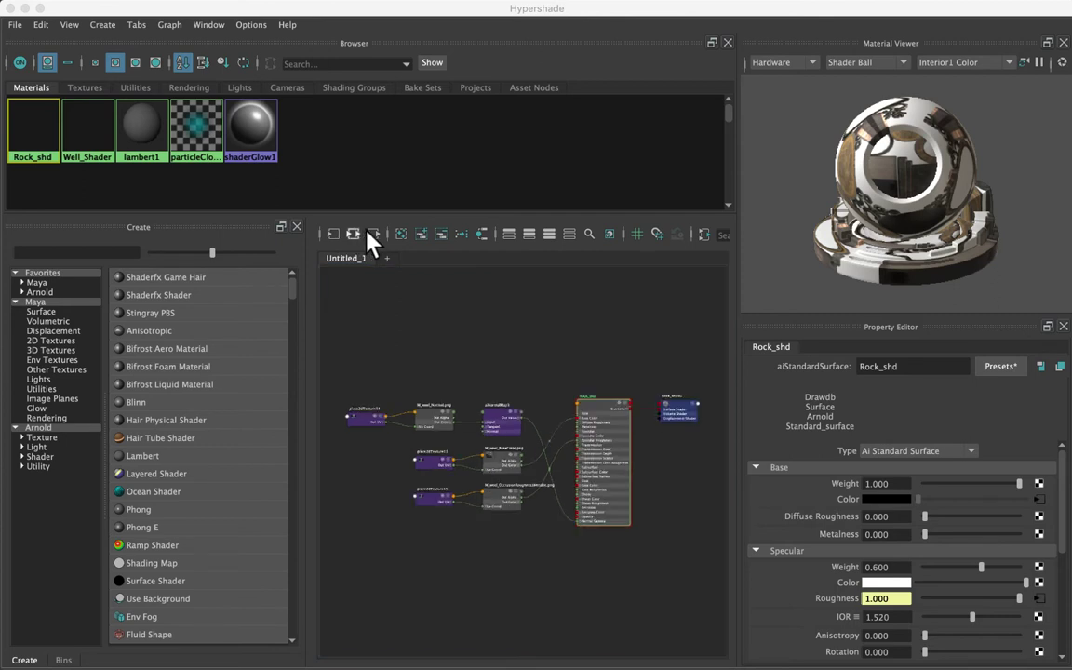
left_click(676, 412)
key("f")
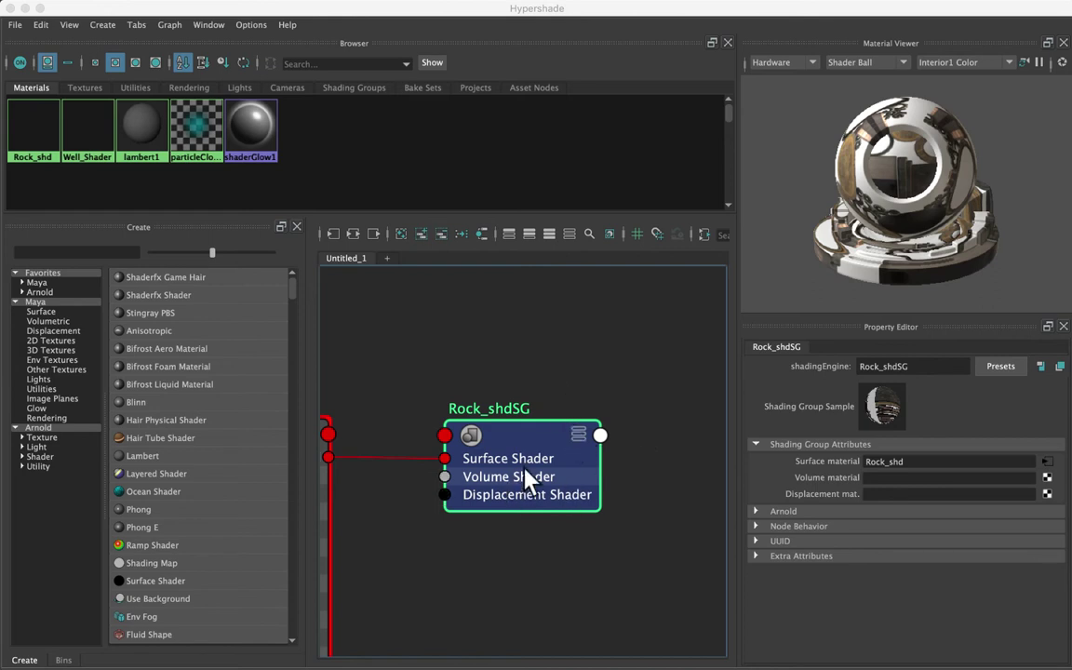
key("a")
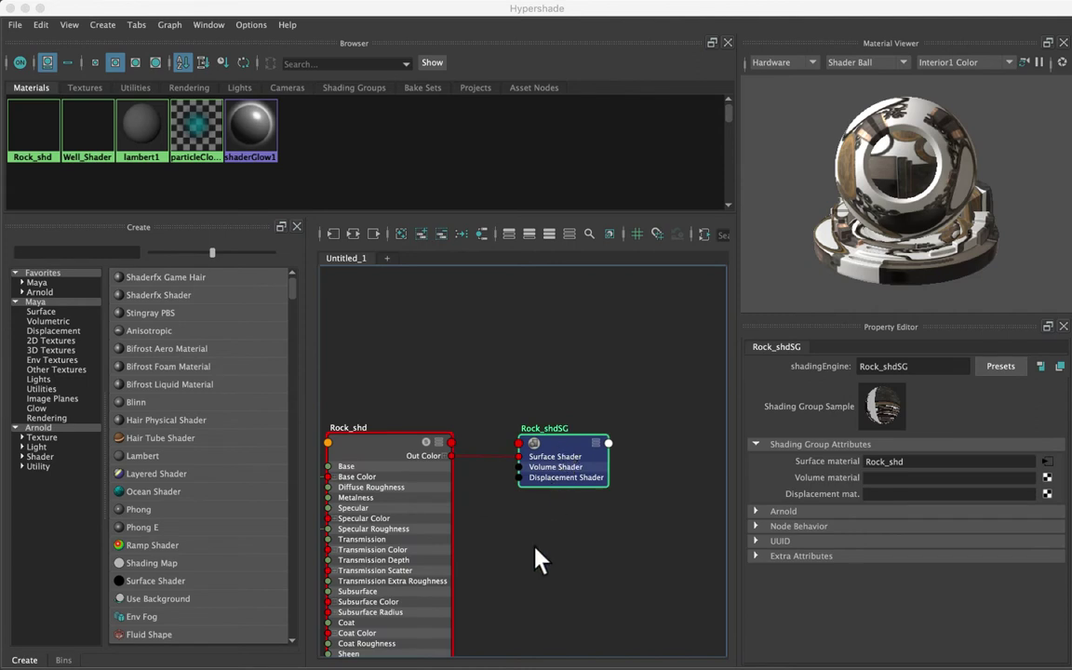
key("a")
left_click_drag(621, 366, 678, 507)
Create a displacementShader node below Rock_shd and connect it to the Displacement Shader input of Rock_shdSG
key("Tab")
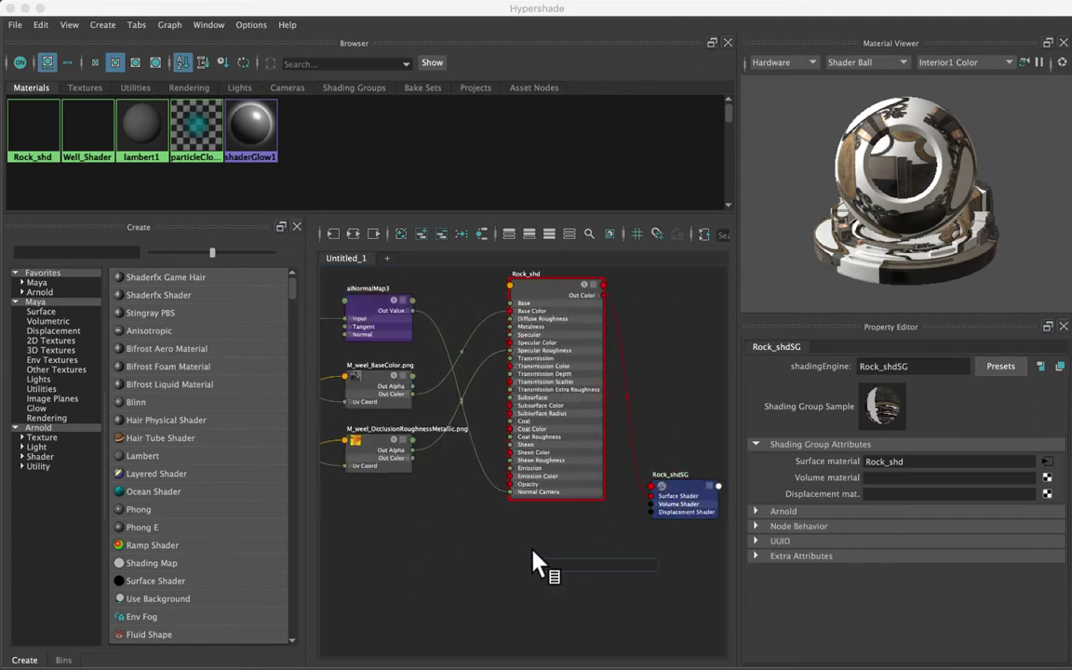
type("displ")
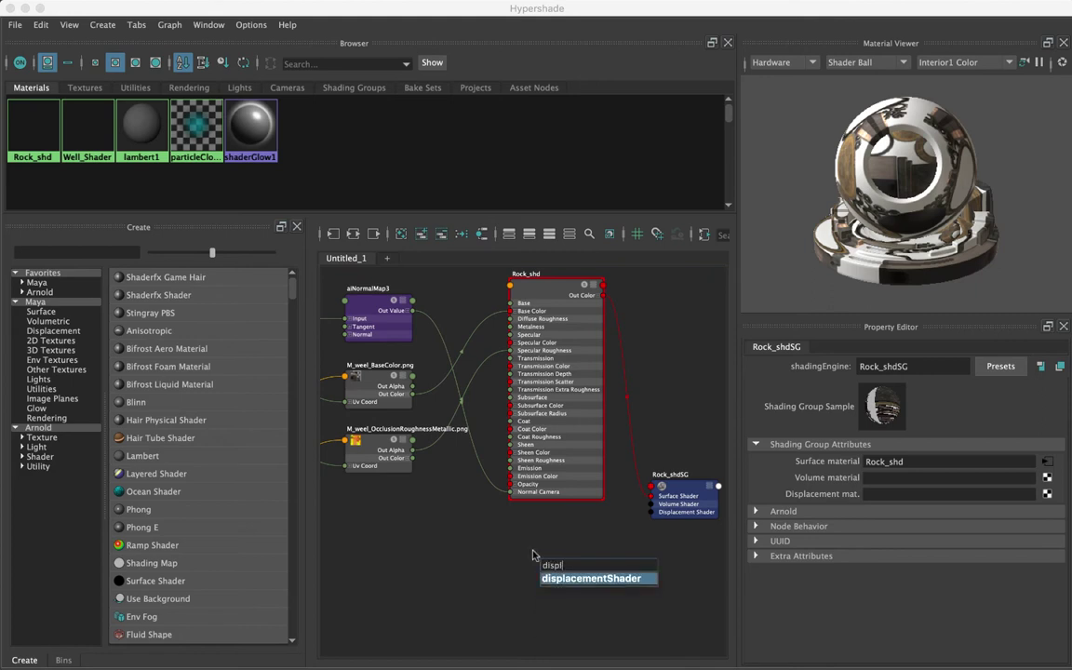
key("Return")
left_click(614, 586)
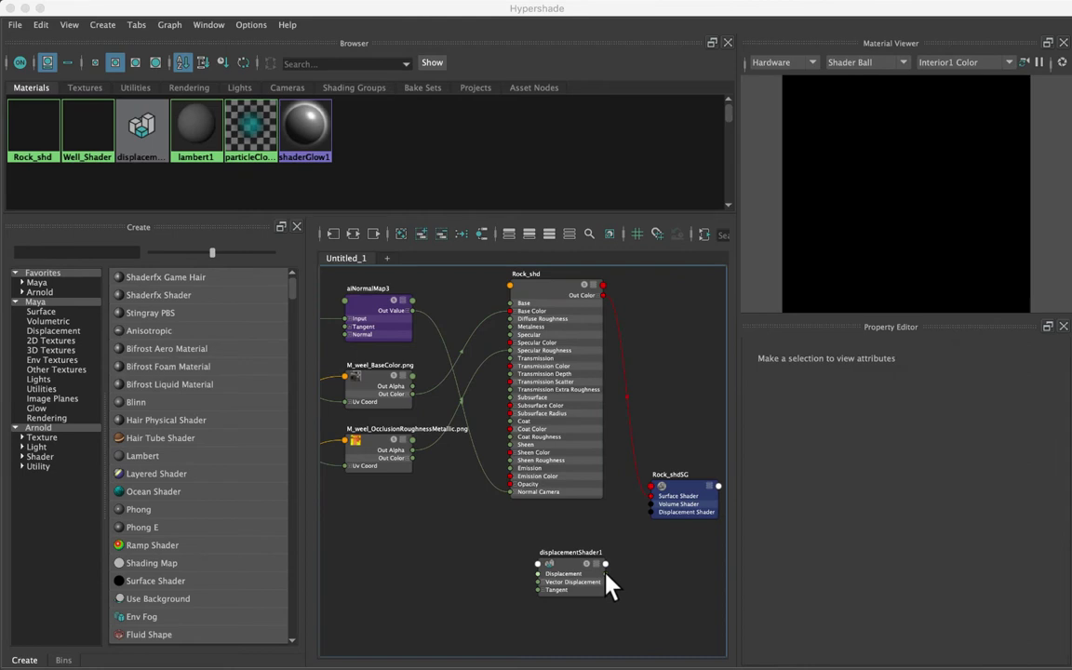
left_click_drag(605, 564, 674, 484)
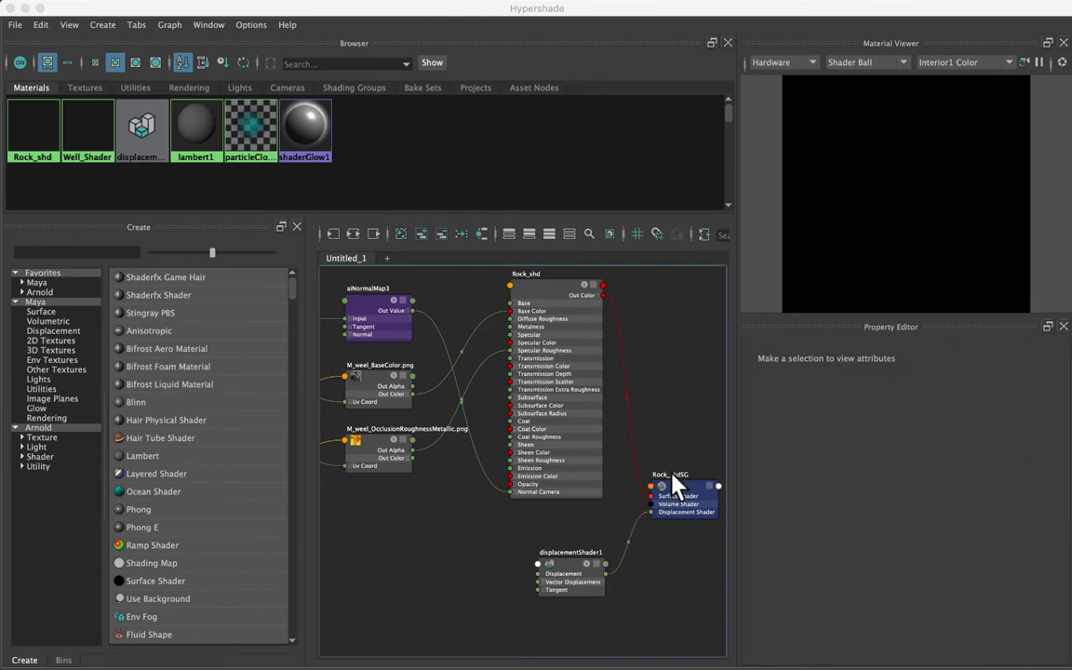
Map a file texture to the displacement shader's Displacement attribute and load DisplacementMap copy.png into it
left_click(556, 578)
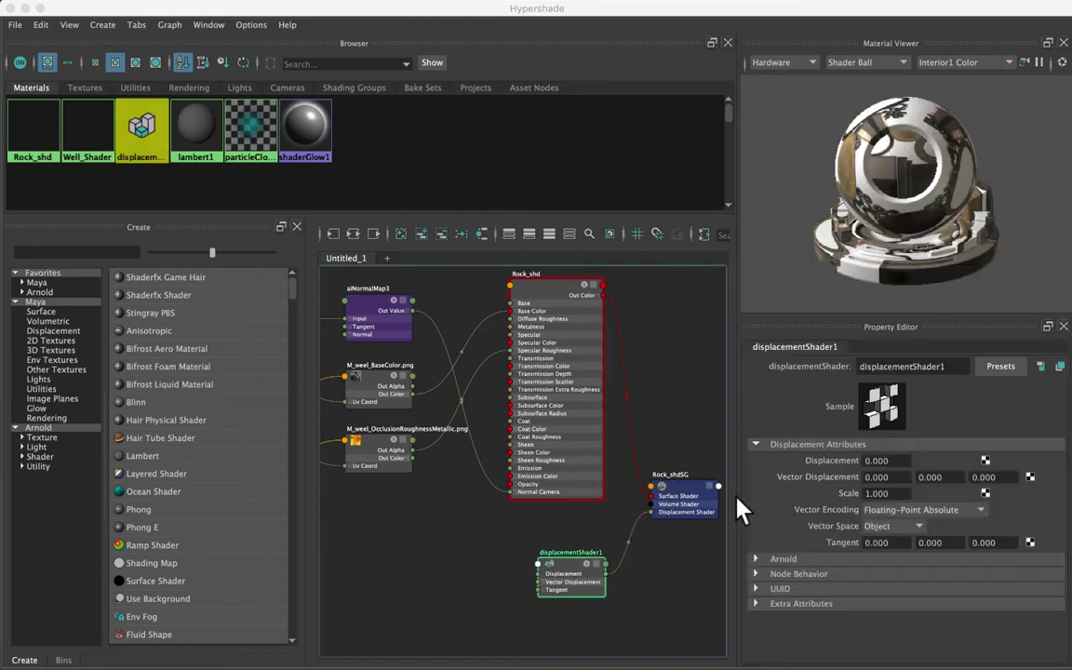
left_click(985, 461)
left_click(487, 239)
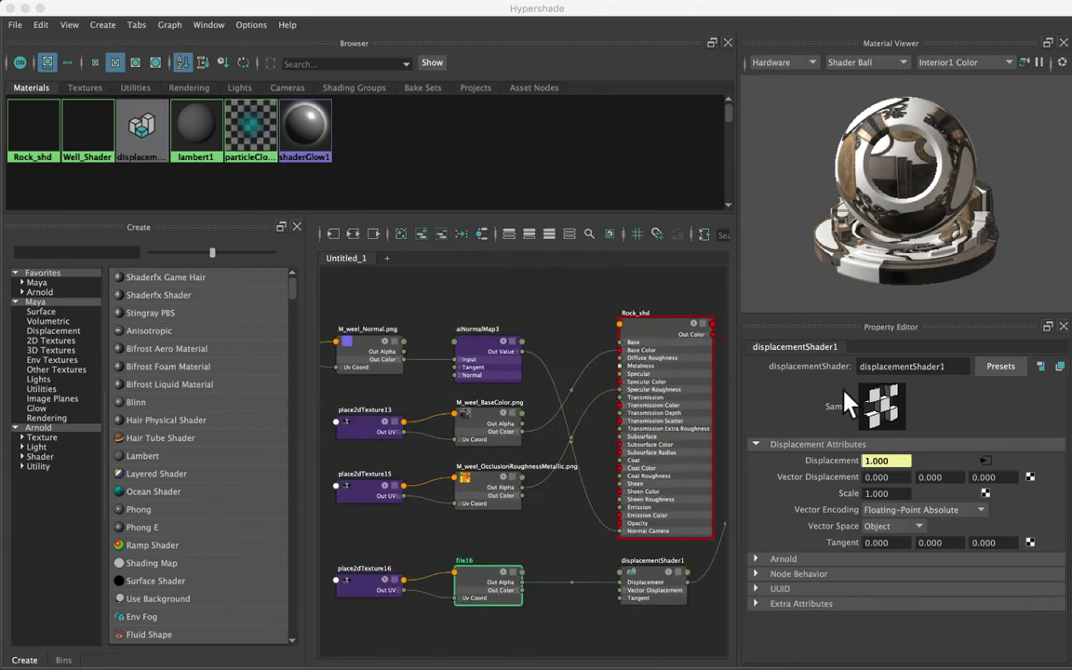
left_click(1042, 468)
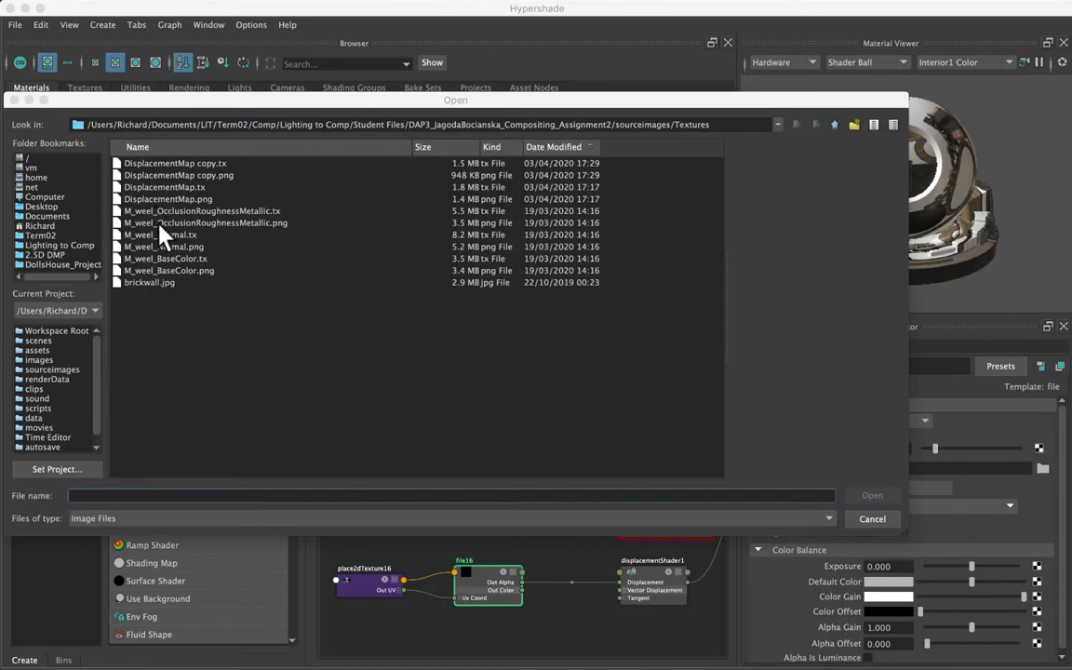
left_click(212, 176)
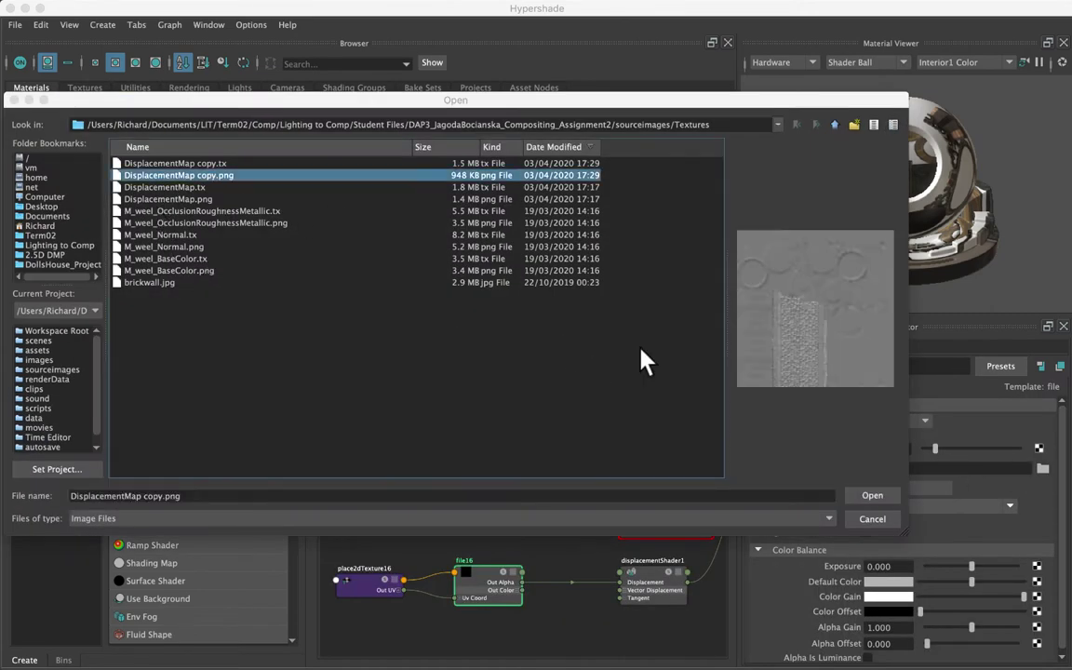
left_click(870, 499)
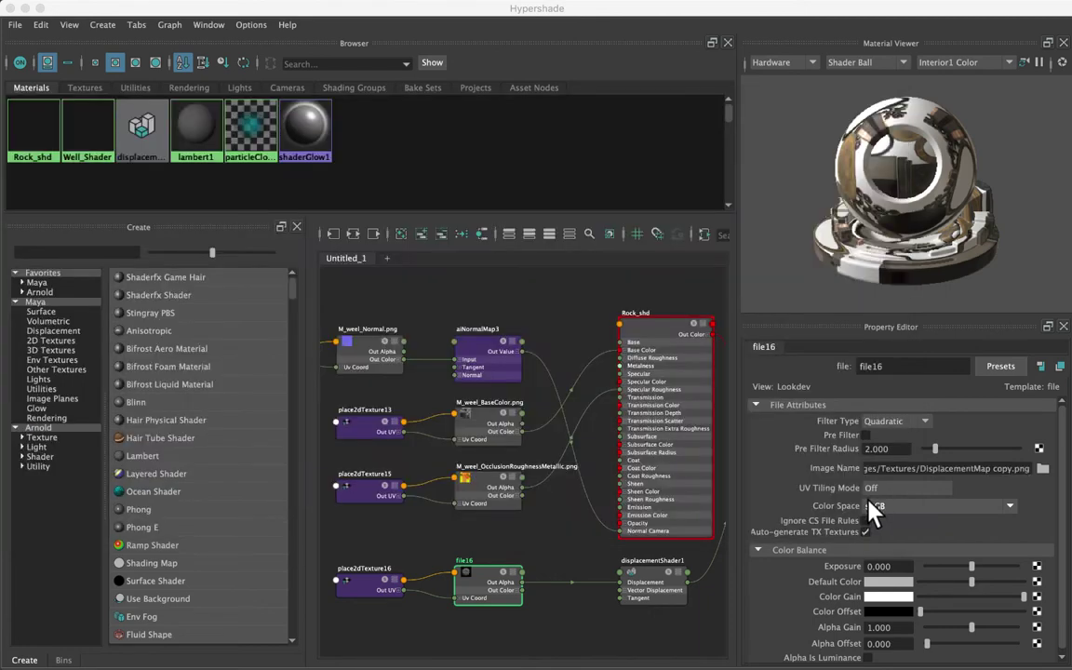
Set the displacement shader's Scale to 0.05
left_click(679, 596)
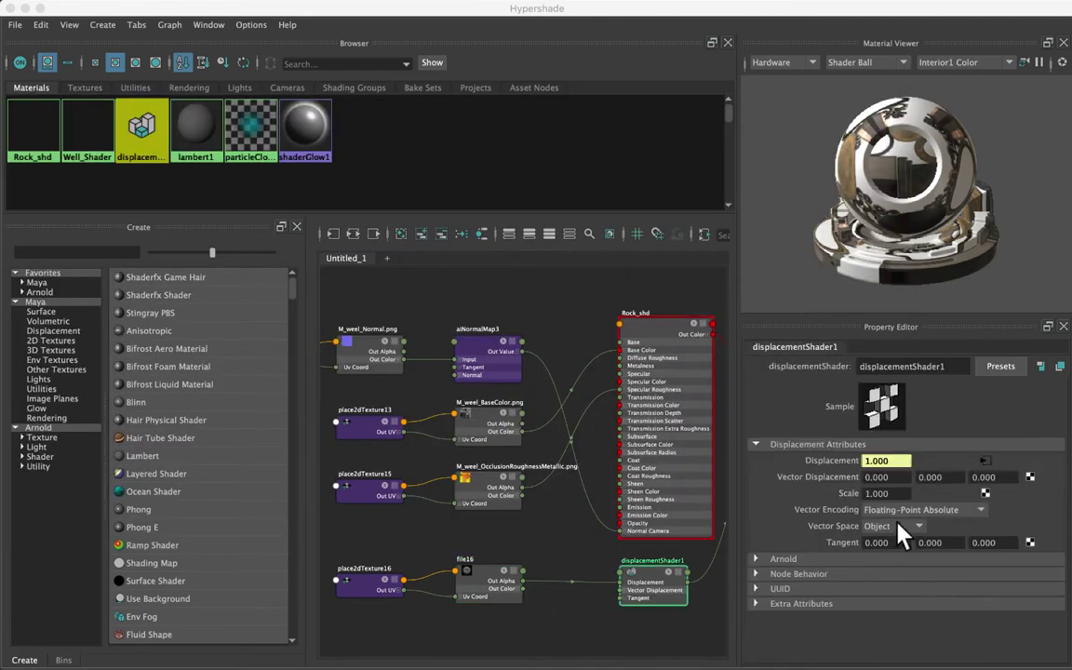
left_click(904, 490)
type("0.05")
key("Return")
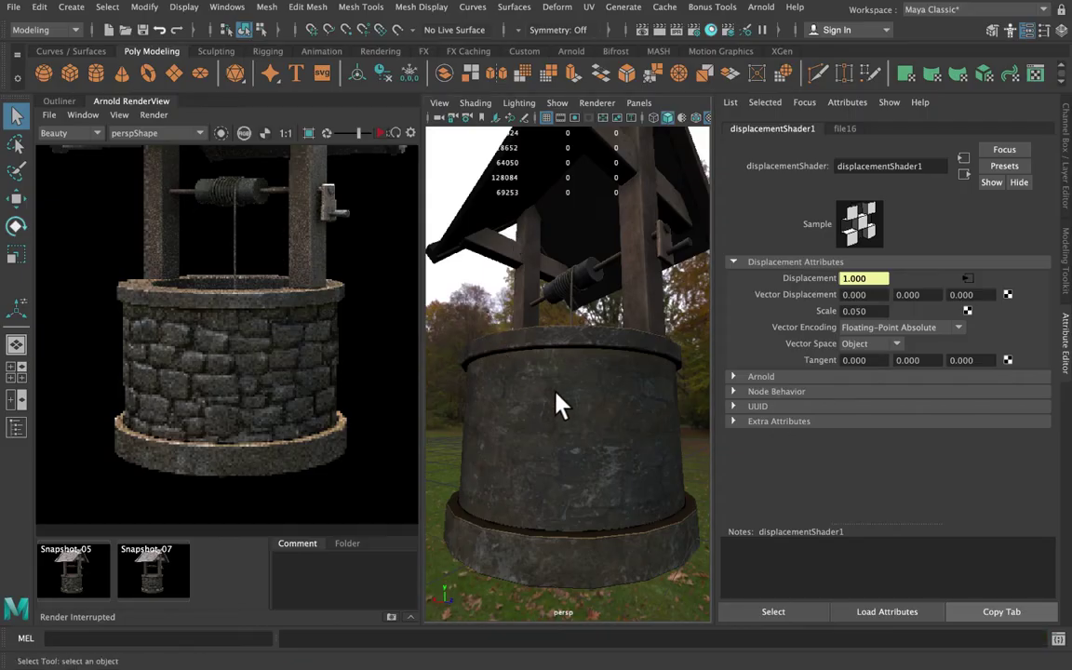
Set the cylindrical wall's Arnold subdivision to catclark with 3 iterations, and update the full scene in the Arnold render
left_click(579, 435)
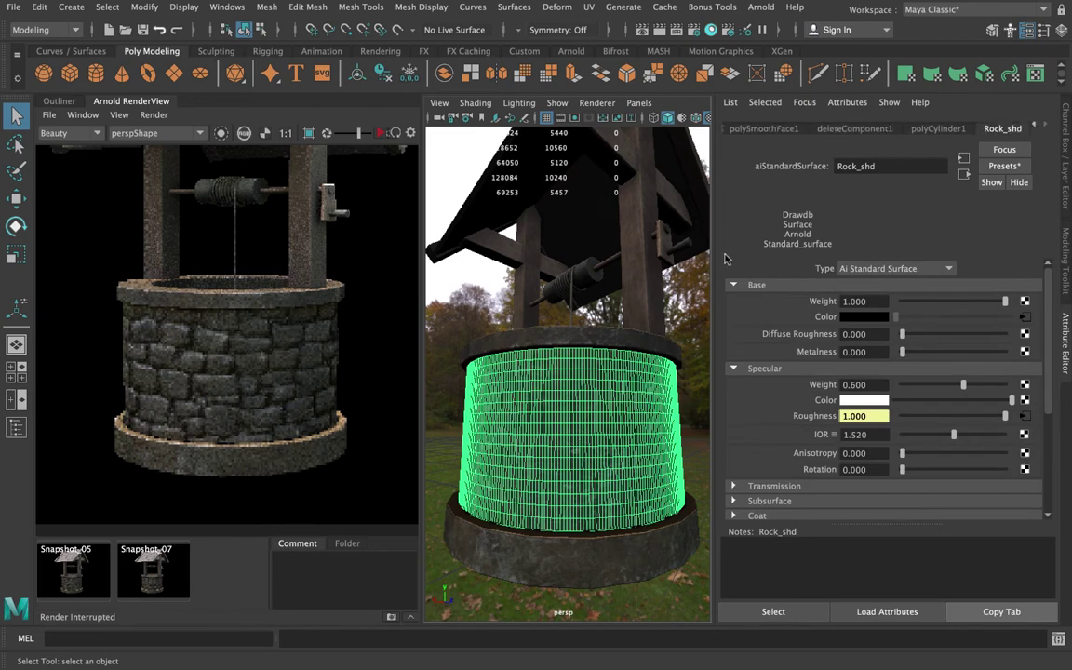
scroll(934, 126, "up", 3)
scroll(1038, 126, "up", 3)
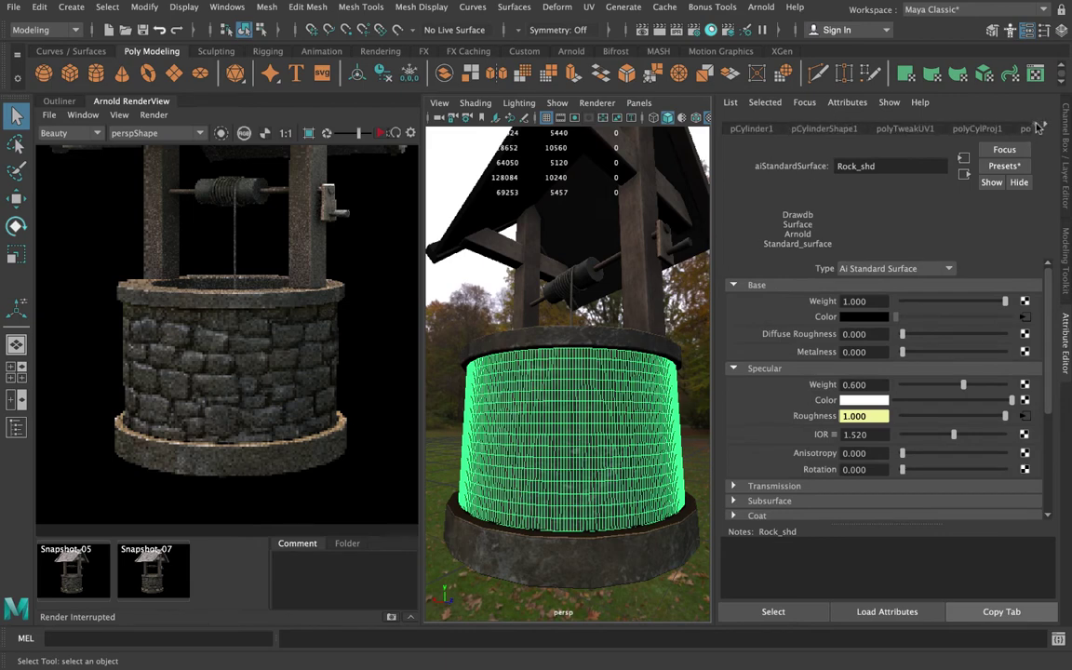
left_click(825, 128)
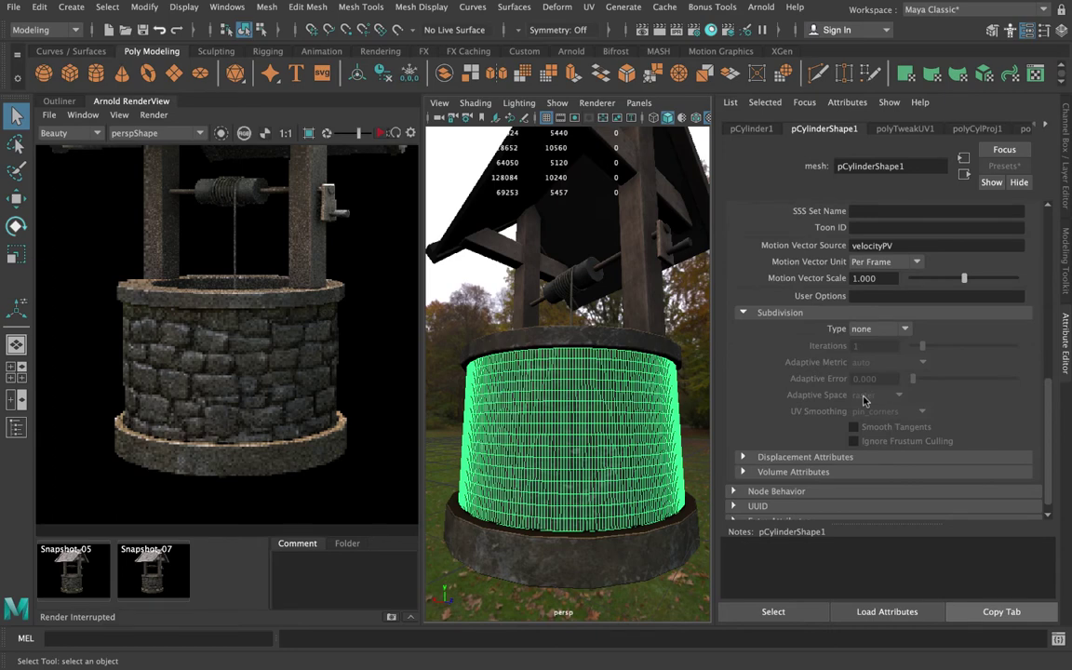
scroll(870, 390, "up", 10)
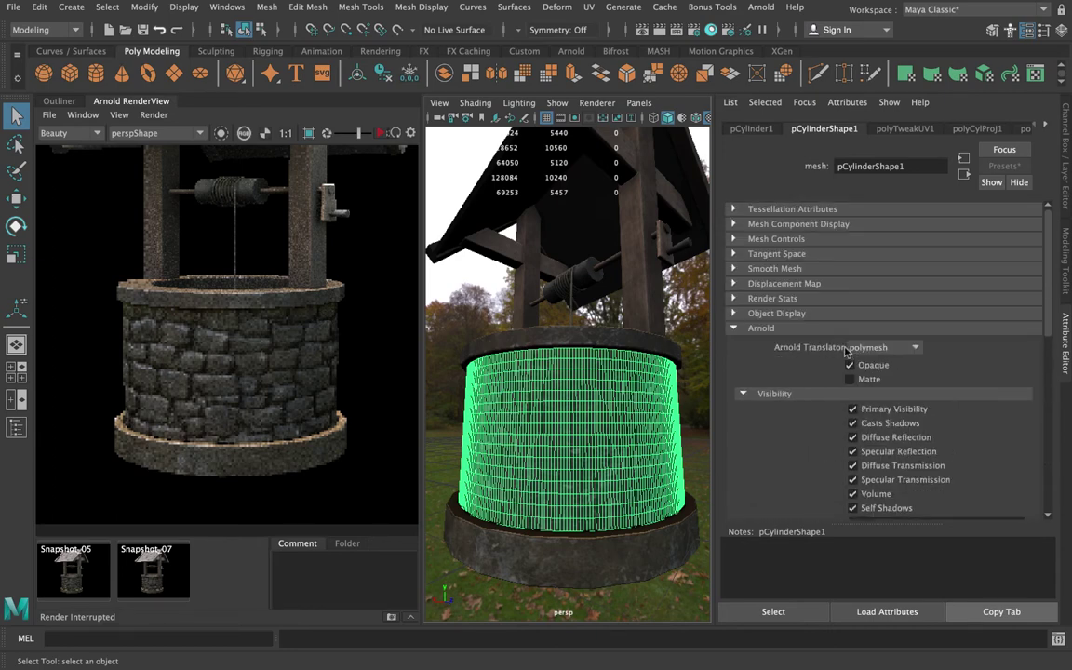
scroll(837, 344, "down", 10)
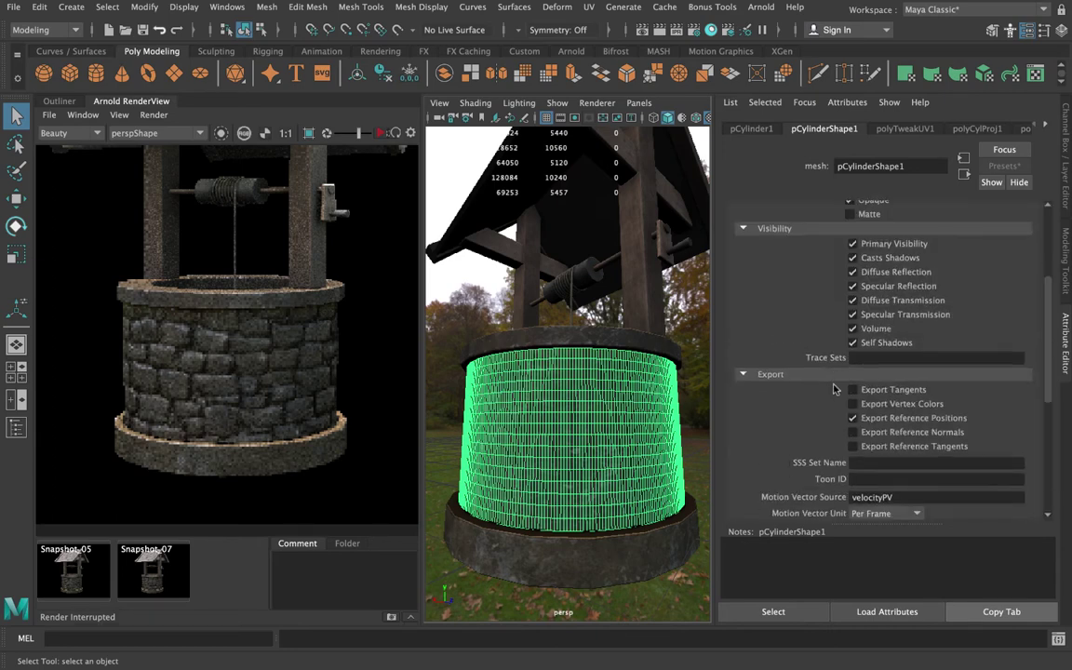
left_click(875, 325)
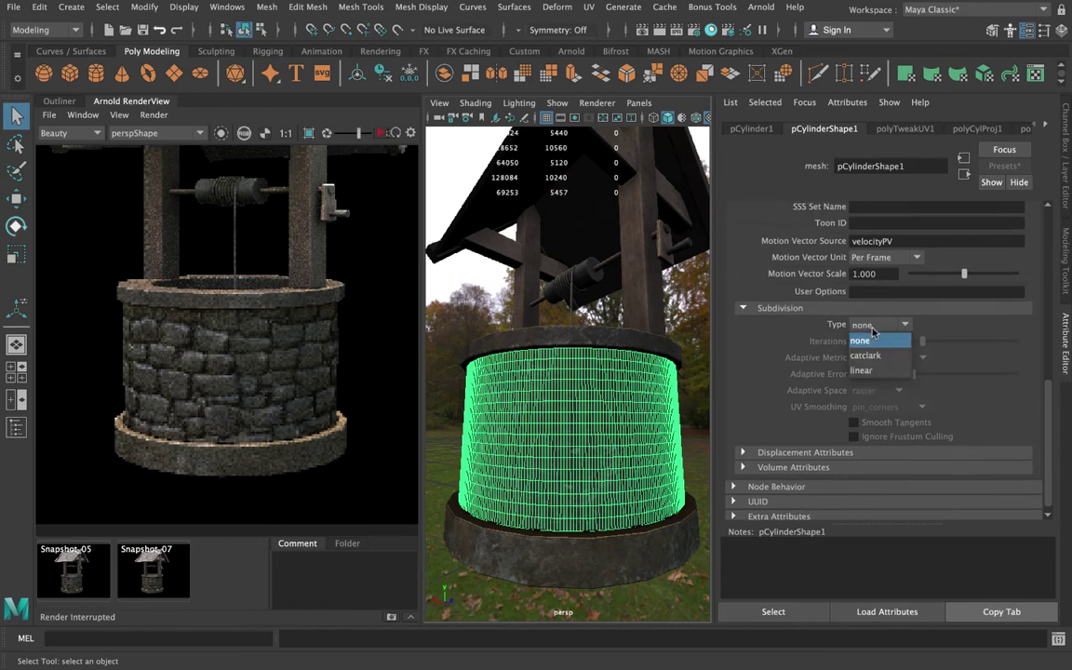
left_click(900, 340)
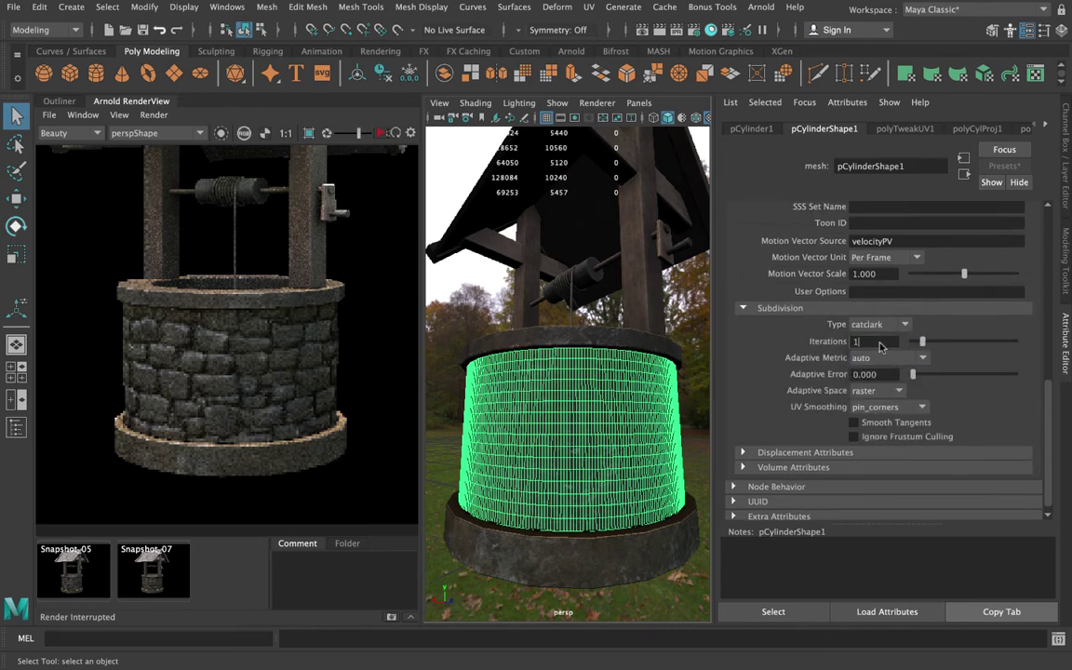
left_click(875, 343)
key("Return")
left_click(144, 114)
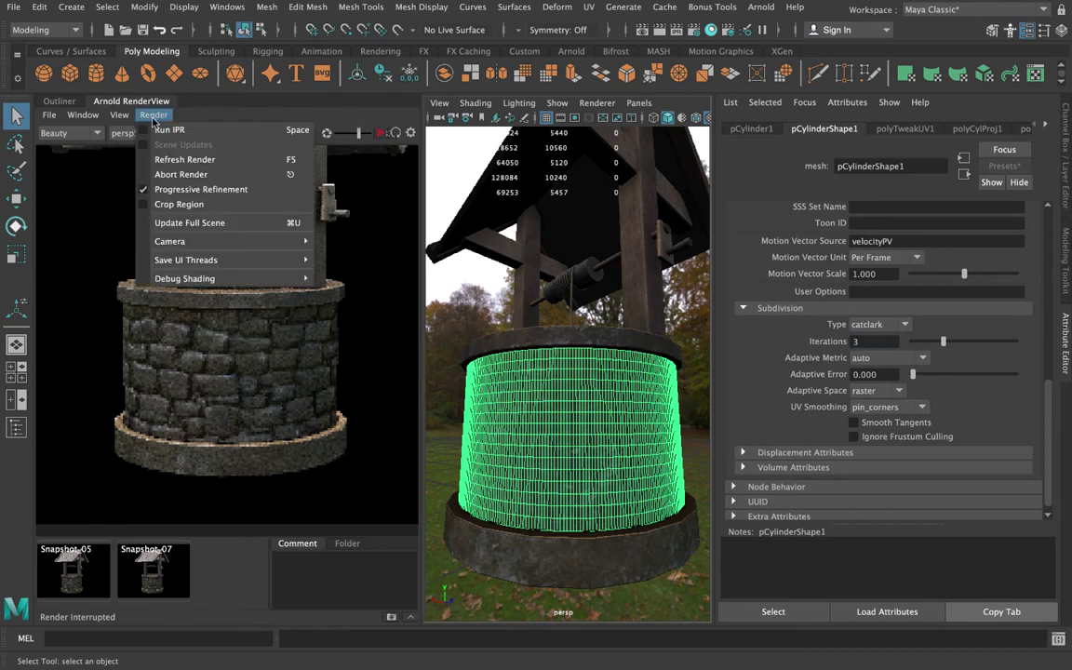
left_click(246, 223)
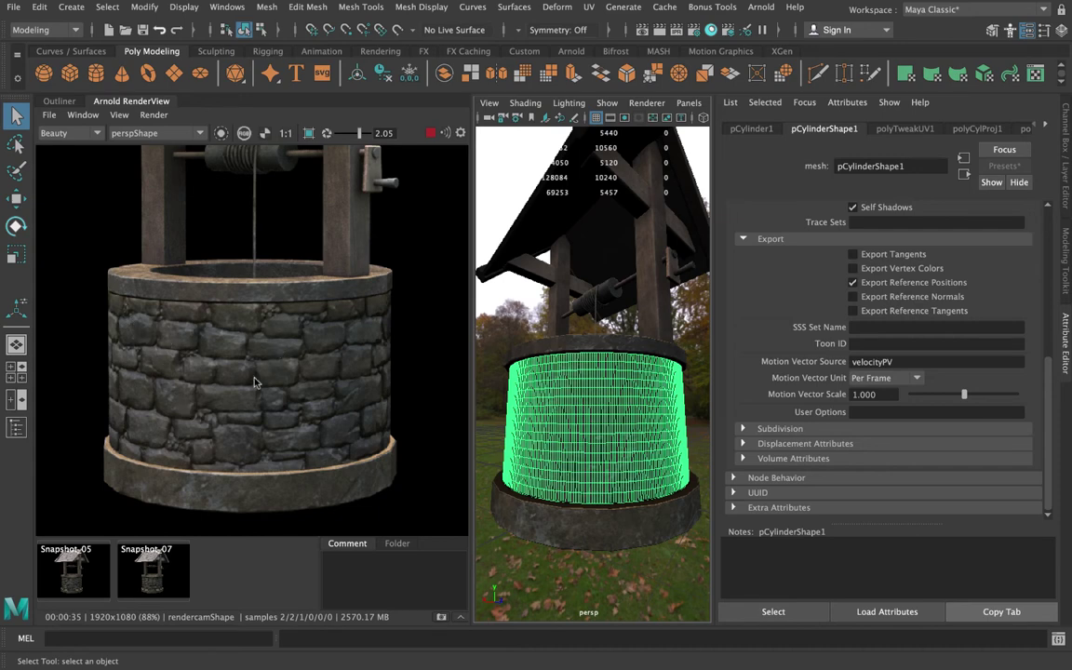
Reopen the Hypershade, select the displacement shader node and expand its Arnold attributes for review
left_click(712, 30)
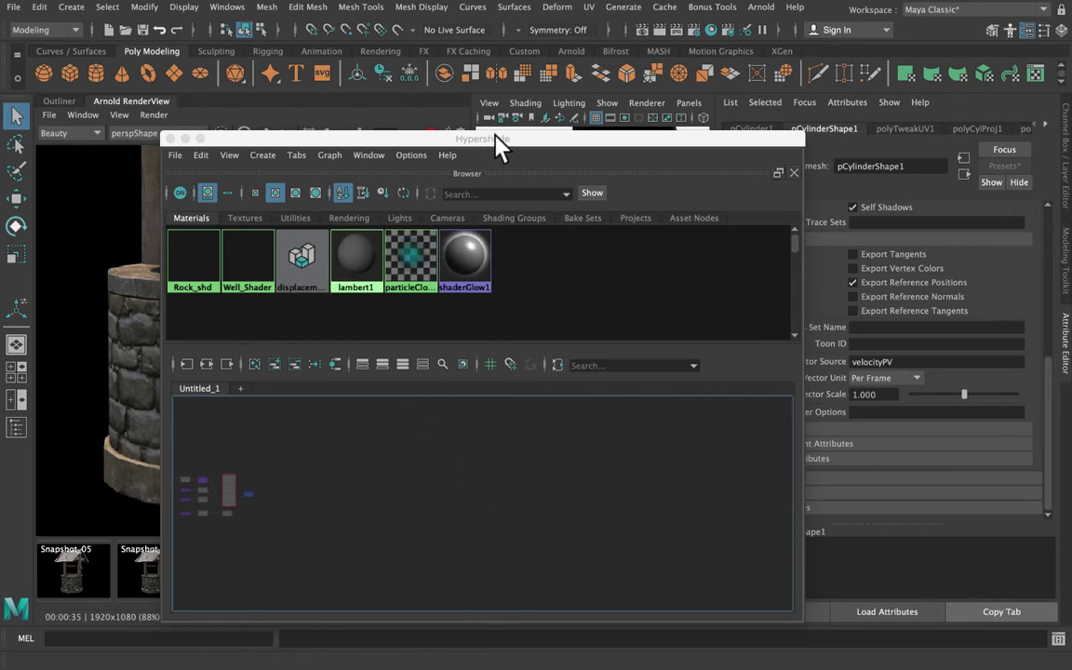
left_click_drag(497, 141, 407, 133)
left_click(535, 482)
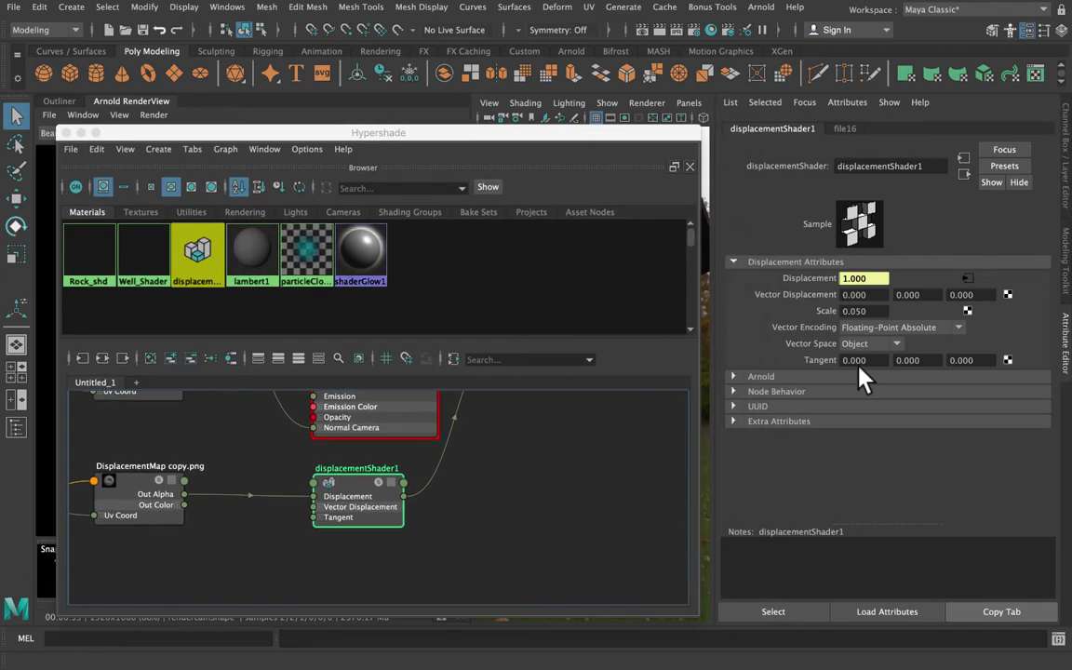
left_click(768, 378)
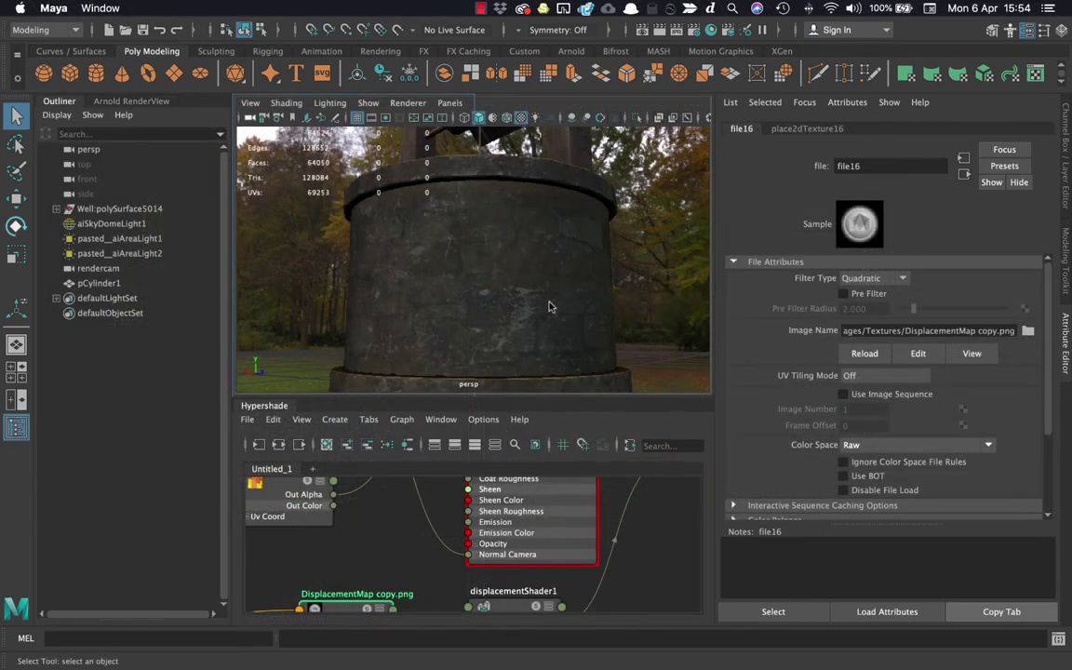
Examine the DisplacementMap copy.png texture node and its placement node in the displacement shader network
left_click_drag(504, 395, 508, 336)
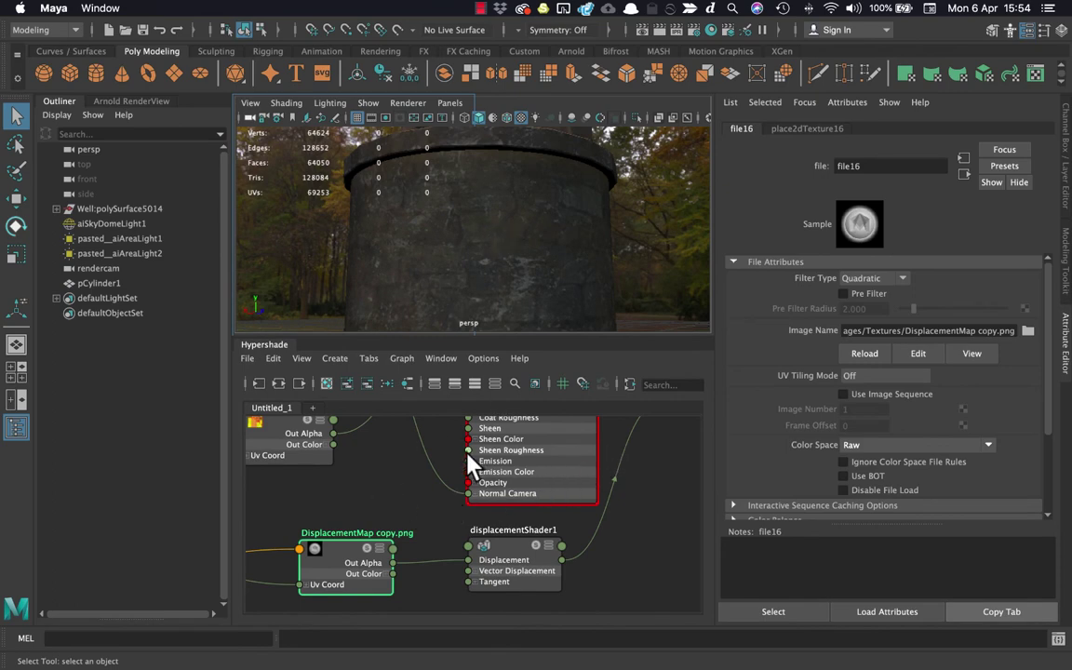
key("Left")
mouse_move(461, 447)
middle_mouse_down("alt")
mouse_move(454, 483)
mouse_move(457, 454)
middle_mouse_up("alt")
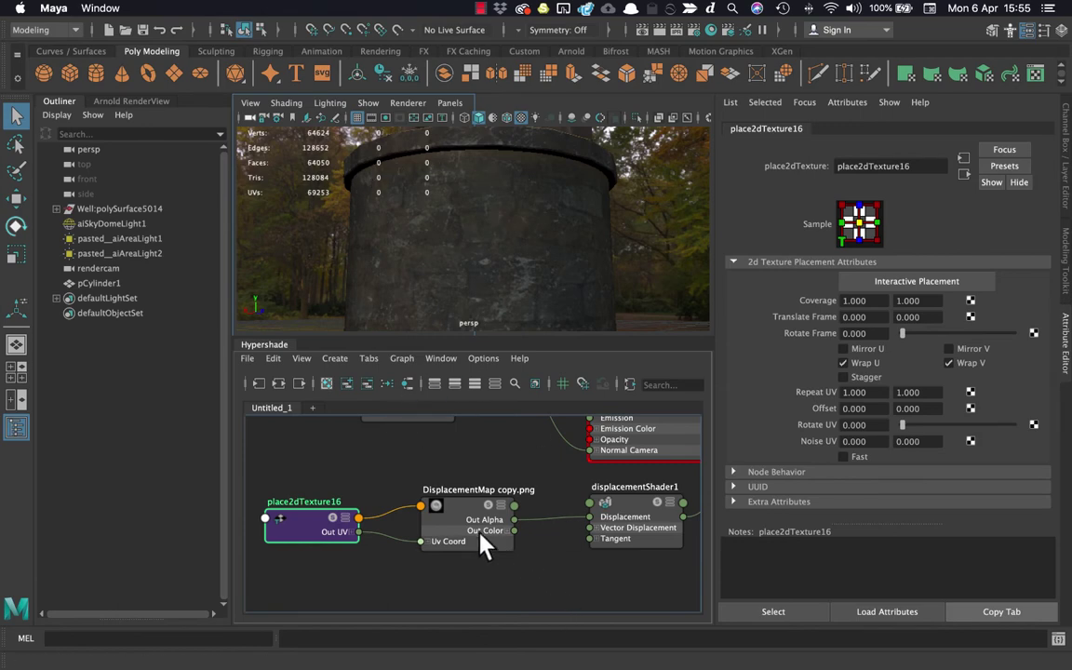
left_click(459, 544, "shift")
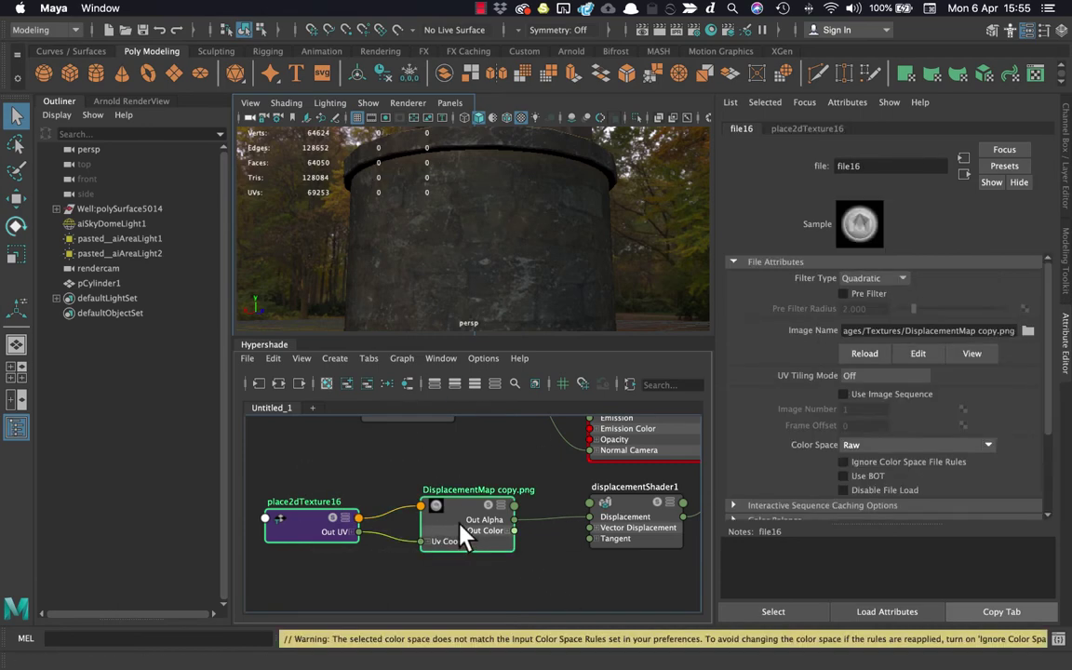
left_click_drag(457, 530, 454, 503)
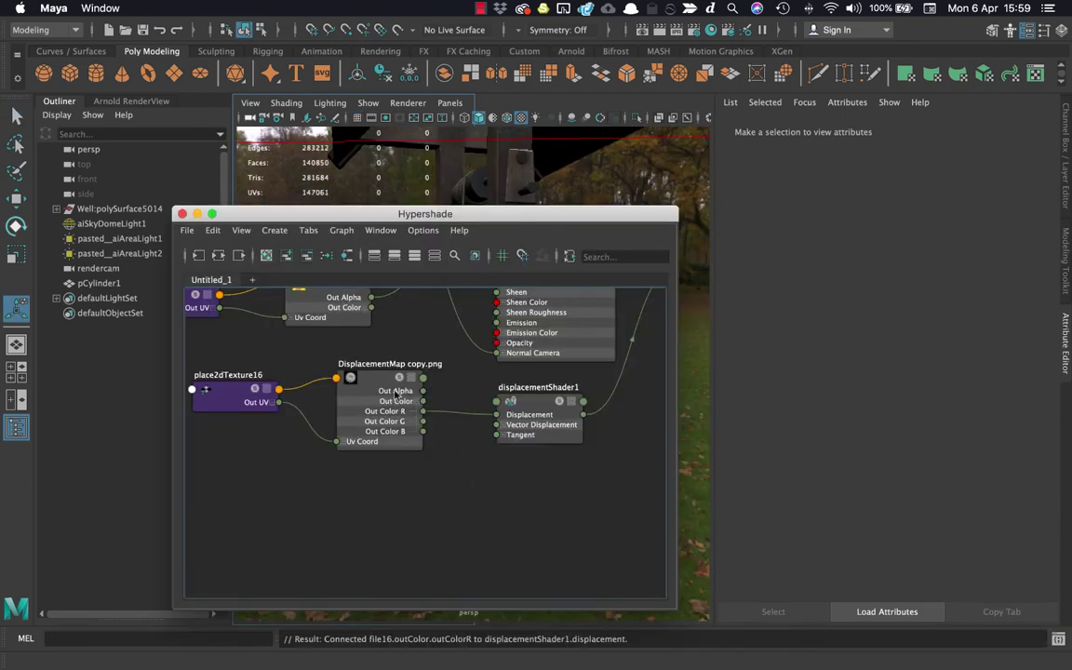
Disconnect the DisplacementMap copy.png texture from the displacement shader and add a Noise texture with its placement node below it
left_click(485, 416)
key("Delete")
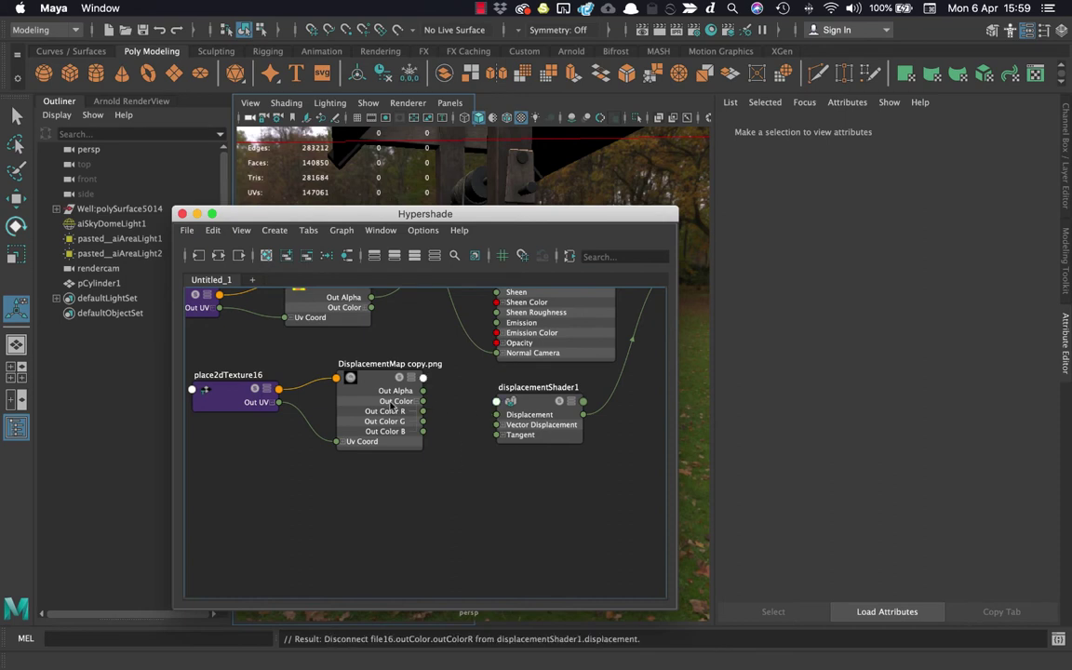
key("Tab")
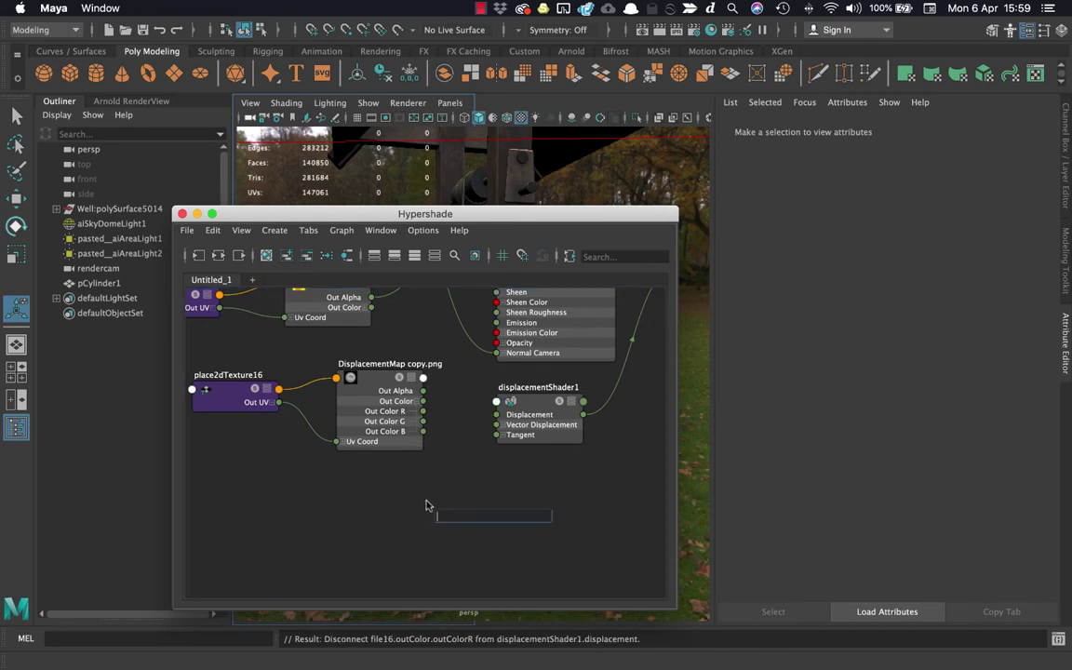
type("noise")
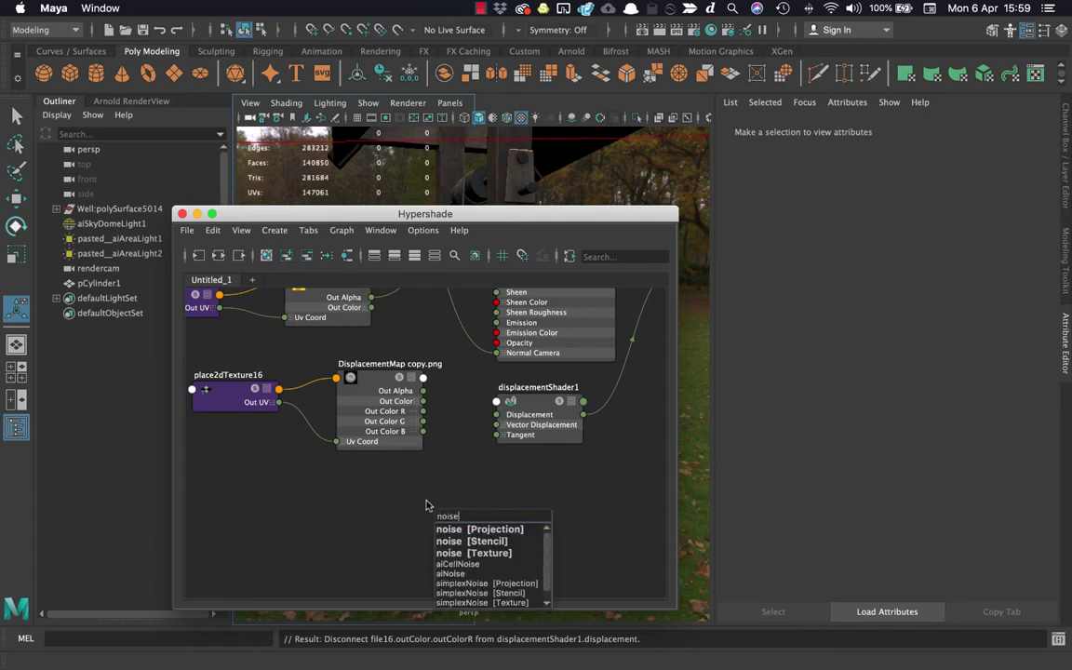
key("Down")
key("Down")
key("Down")
key("Return")
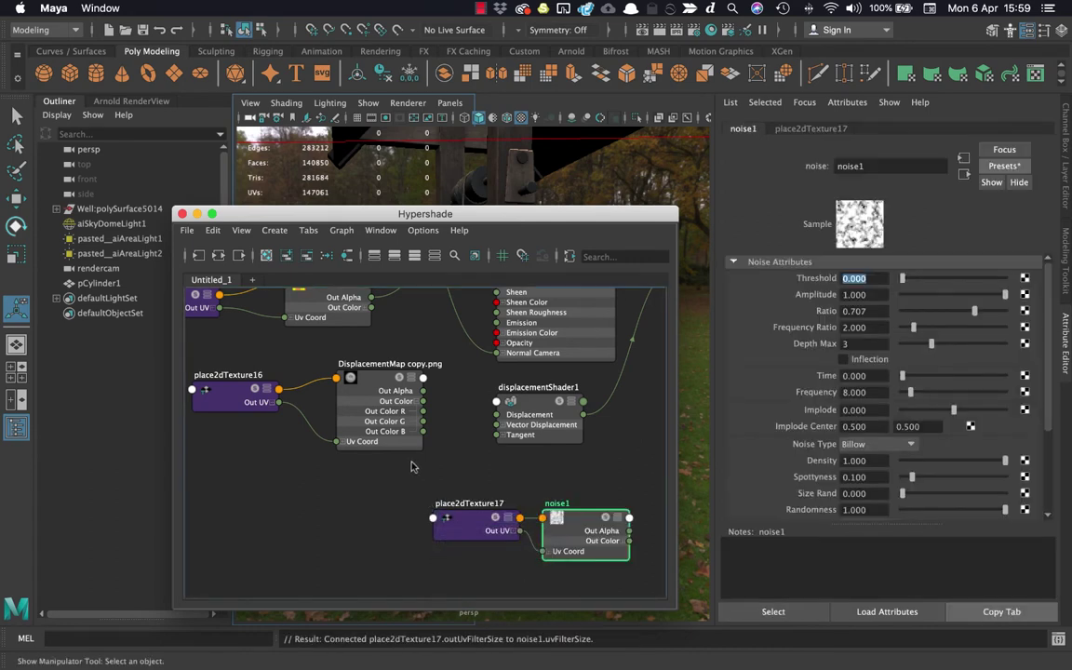
left_click_drag(359, 463, 415, 502)
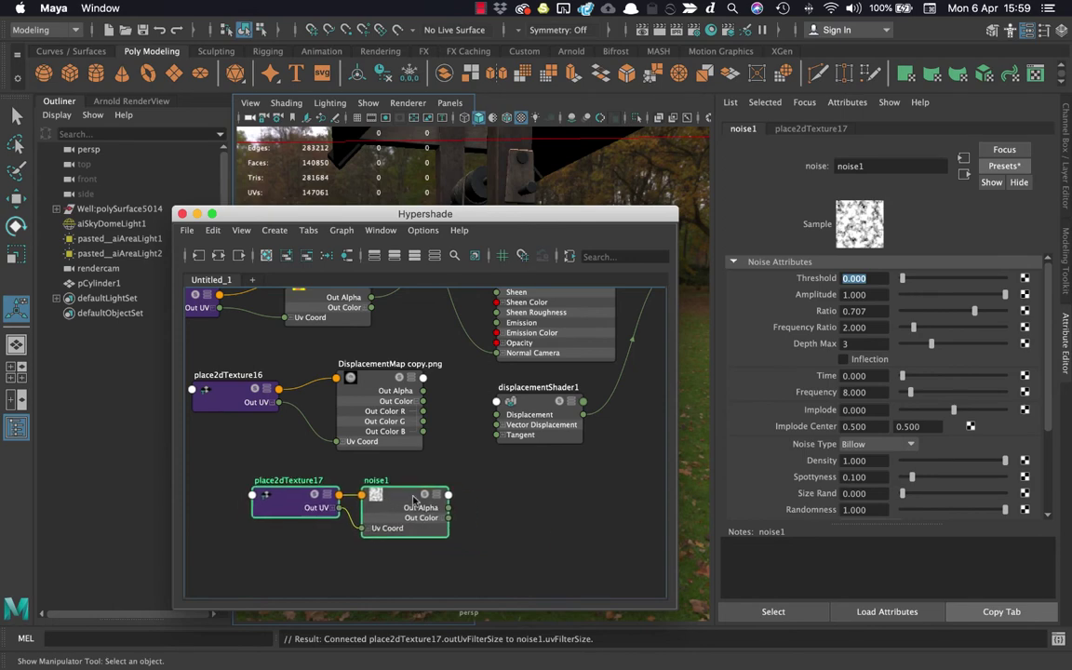
Connect the noise texture's Out Color R to the displacement shader's Displacement input
scroll(472, 497, "up", 3)
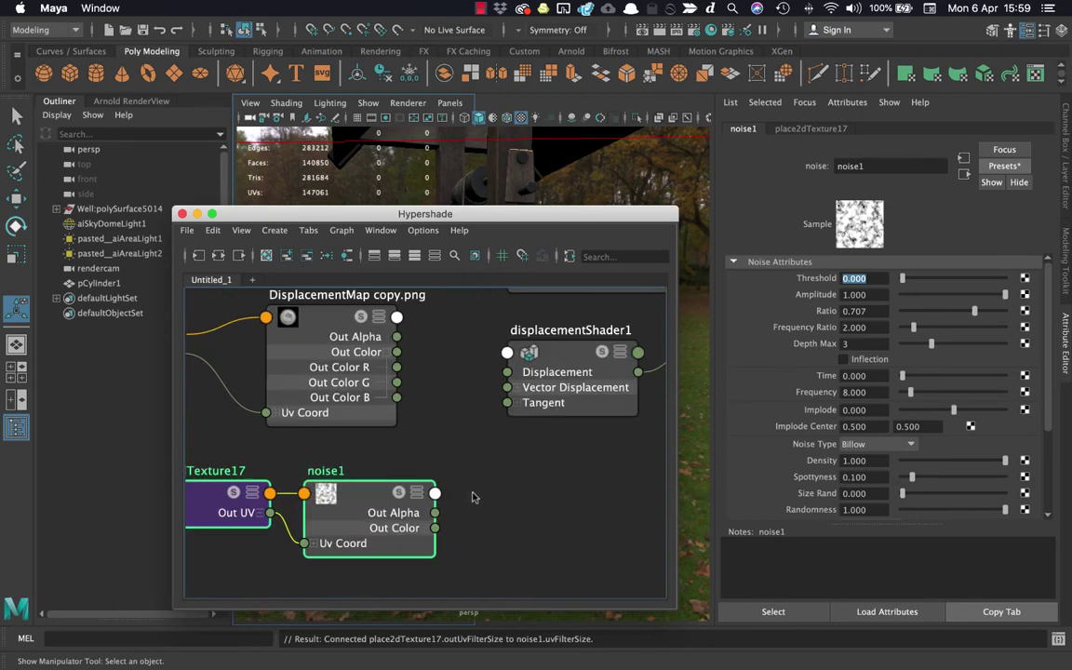
left_click(439, 529)
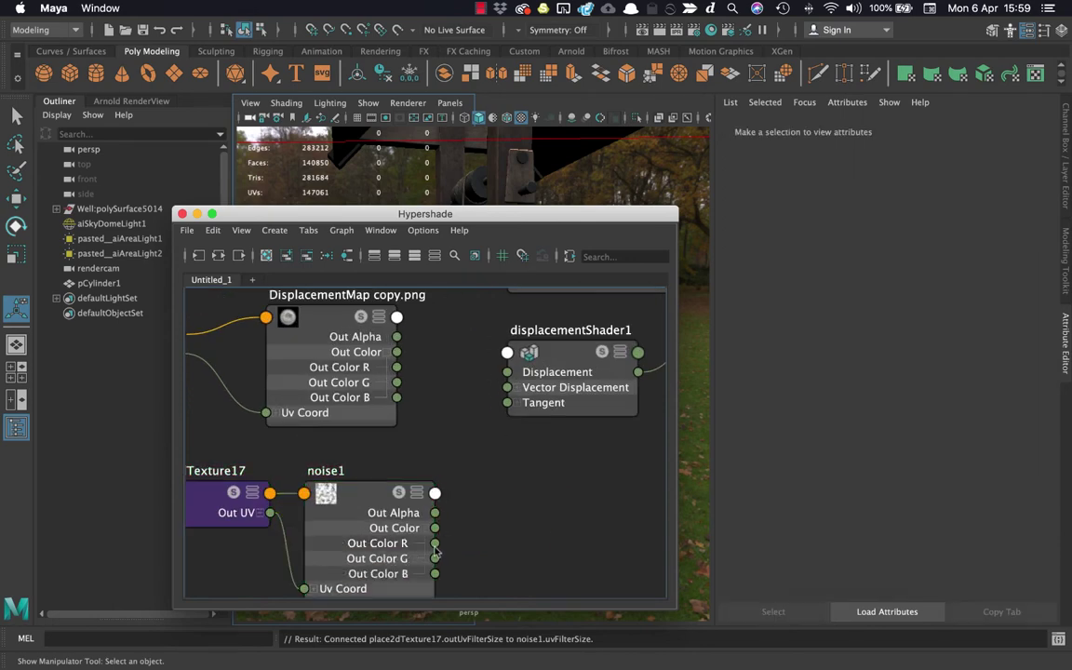
left_click_drag(435, 543, 416, 421)
left_click_drag(436, 543, 507, 372)
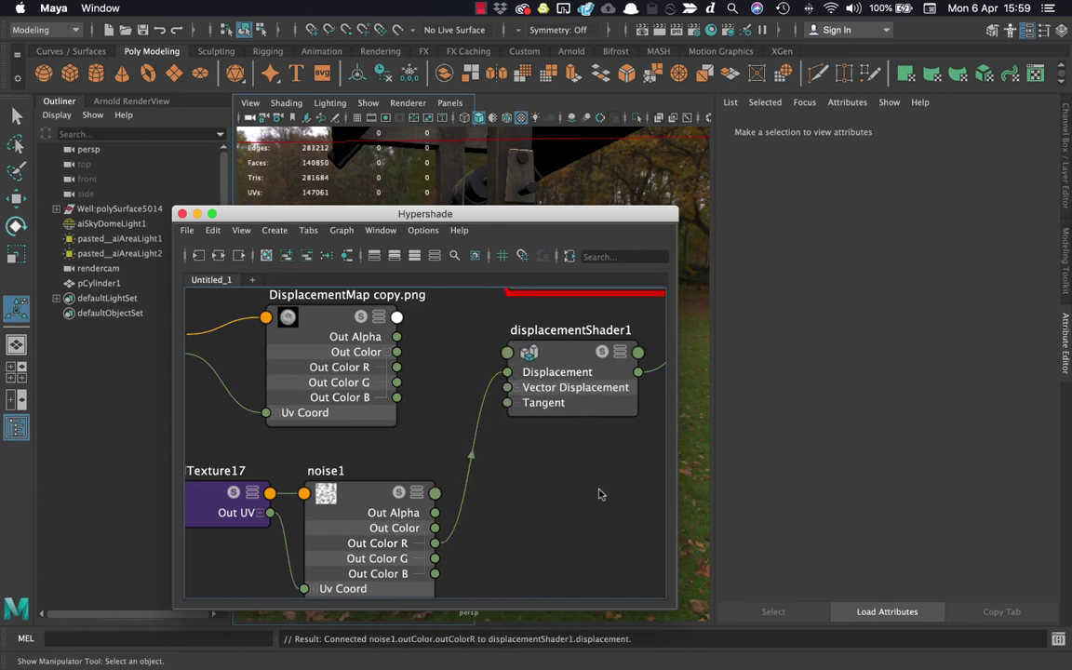
scroll(600, 494, "down", 5)
scroll(610, 482, "up", 5)
scroll(614, 476, "down", 1)
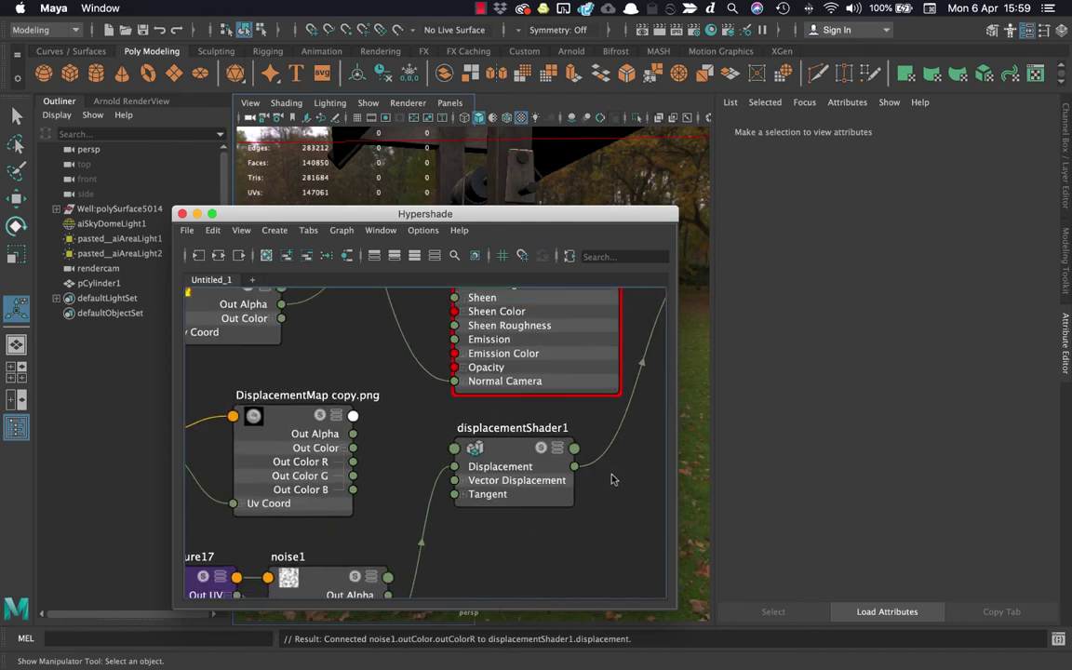
Enable Smooth Mesh Preview and Displacement Preview on the well's cylindrical wall
left_click(462, 433)
left_click(352, 491)
left_click(252, 527)
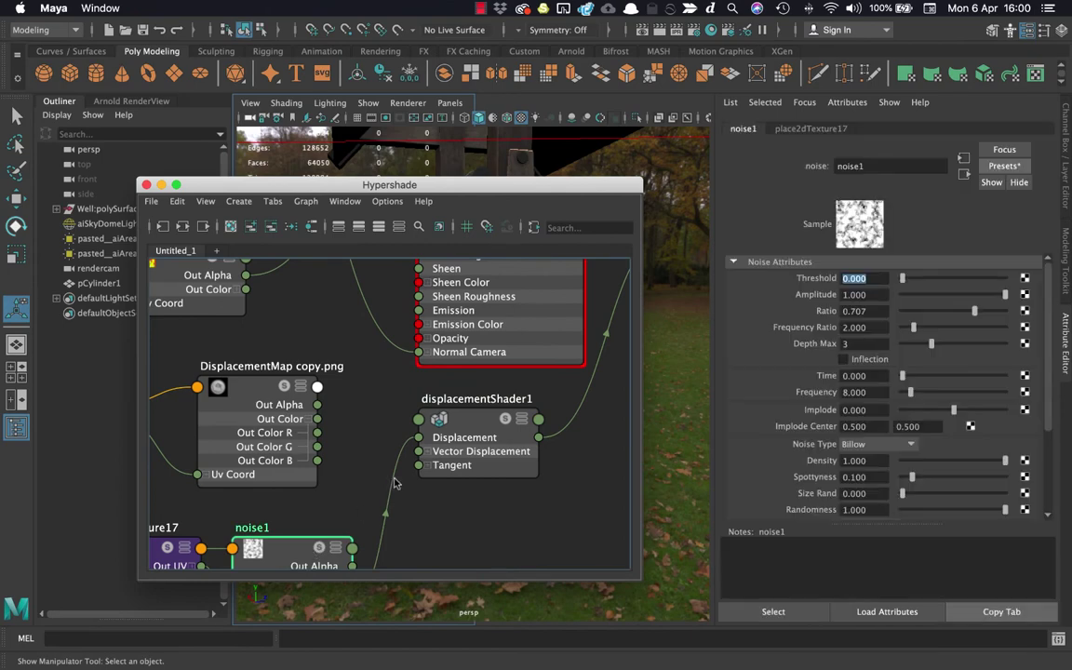
left_click_drag(468, 184, 374, 531)
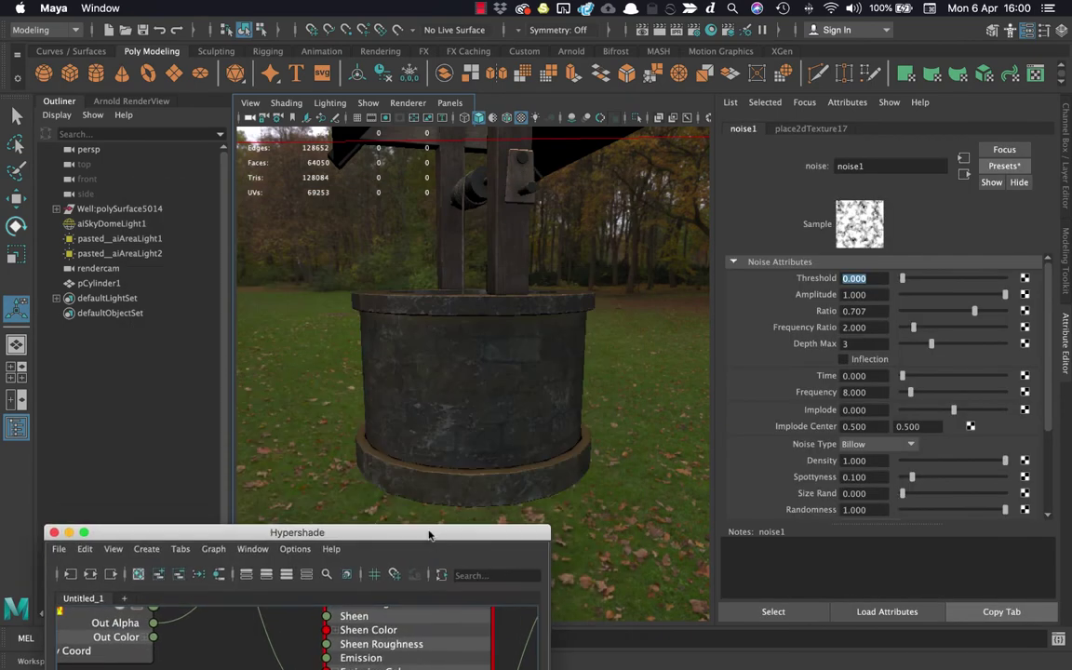
left_click(499, 402)
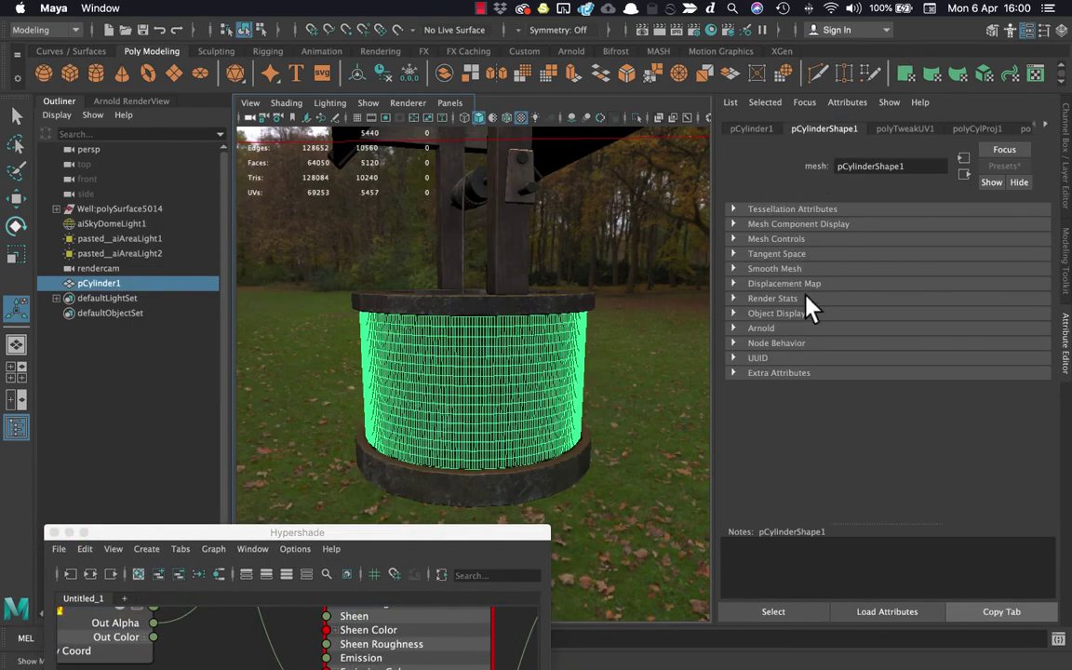
left_click(786, 270)
left_click(843, 282)
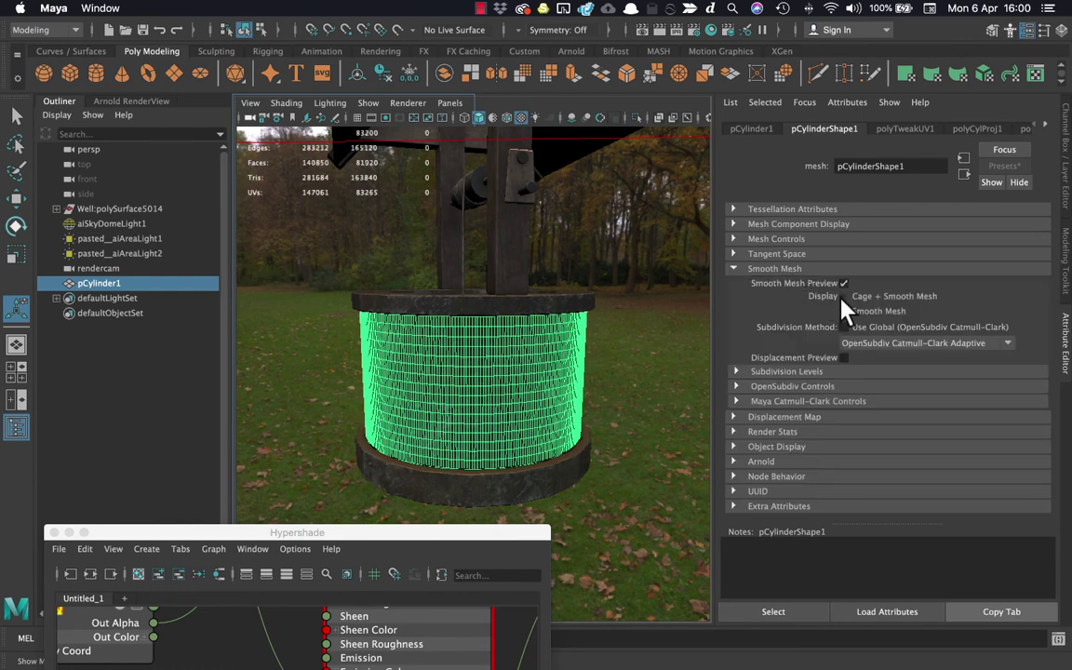
left_click(843, 357)
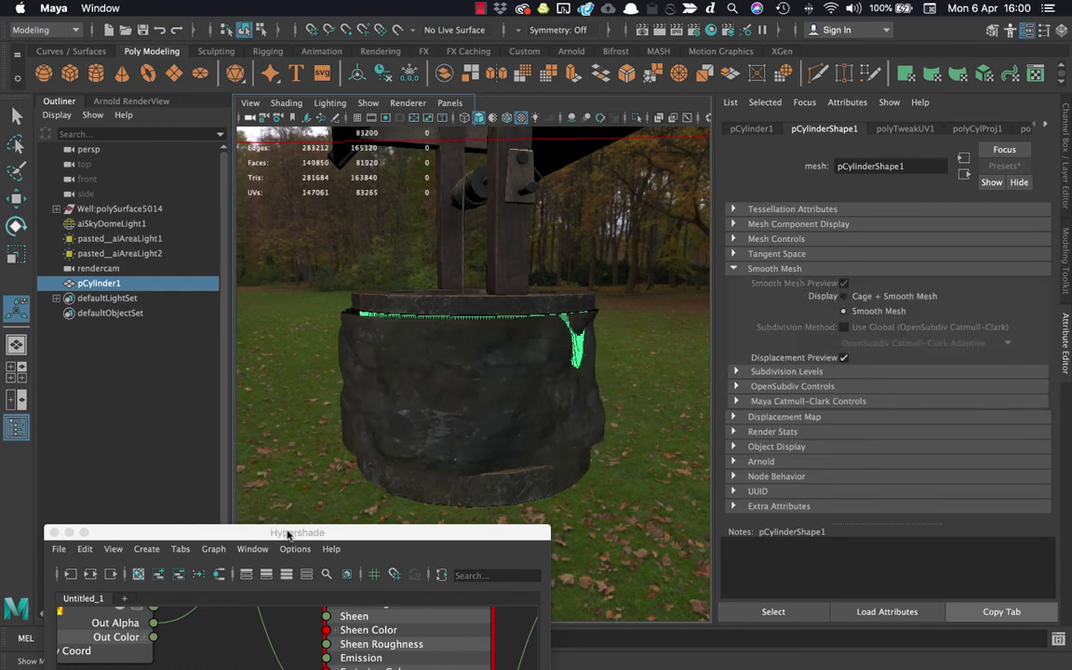
Set the noise texture's Amplitude to 0.328, Ratio to 0.422, Frequency Ratio to 4.576, Depth Max to 5 and Frequency to 18.309
left_click_drag(289, 535, 297, 227)
left_click(219, 581)
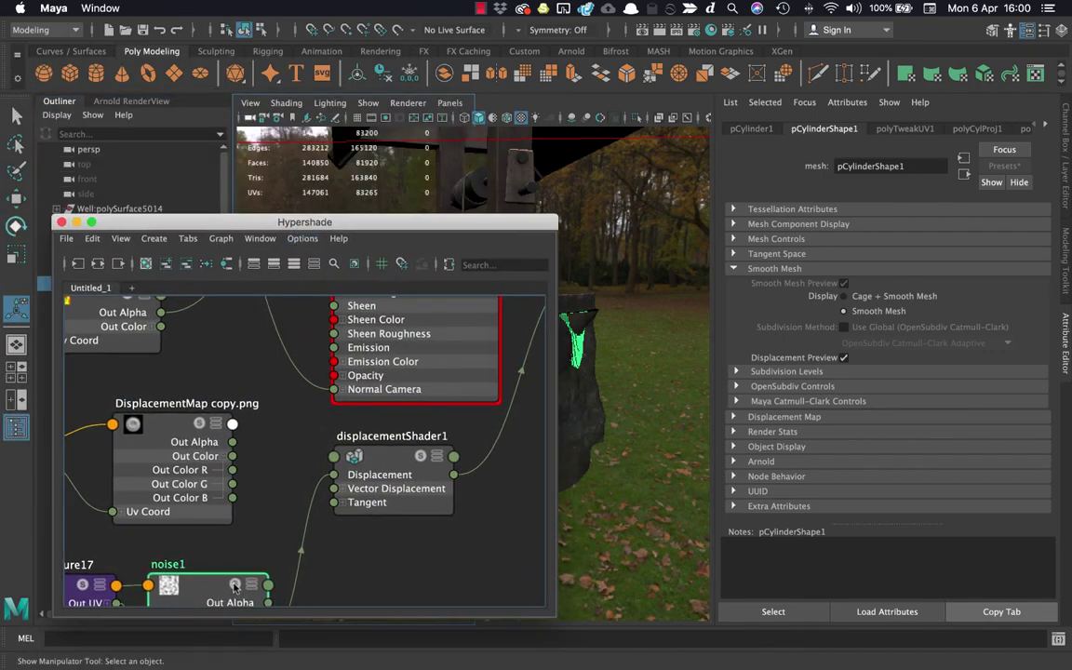
left_click_drag(397, 223, 372, 530)
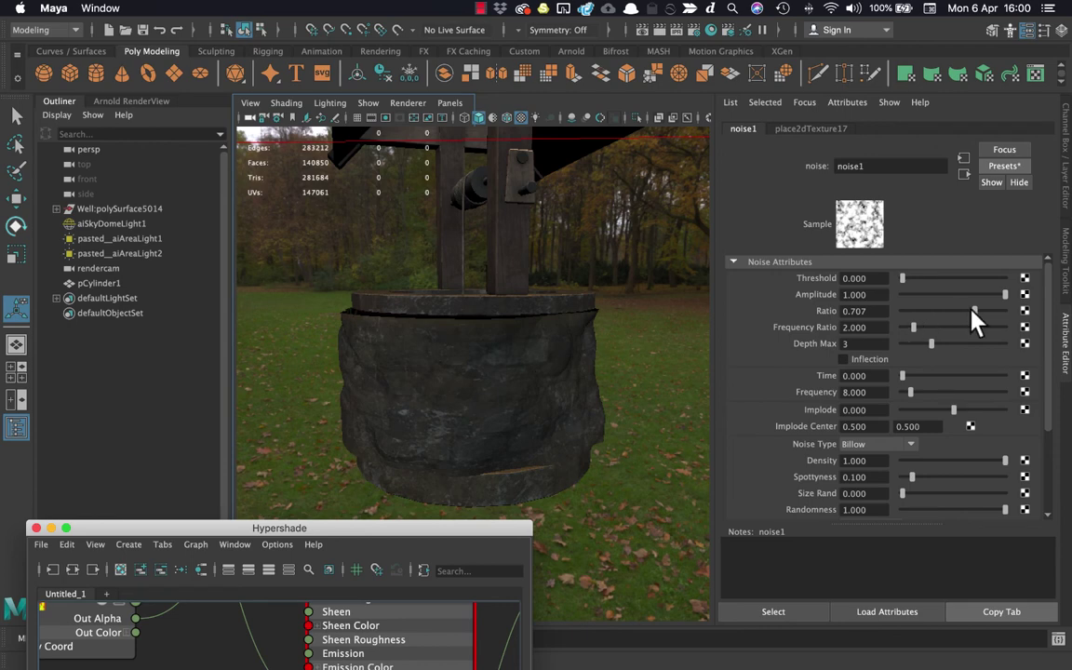
left_click_drag(972, 311, 926, 310)
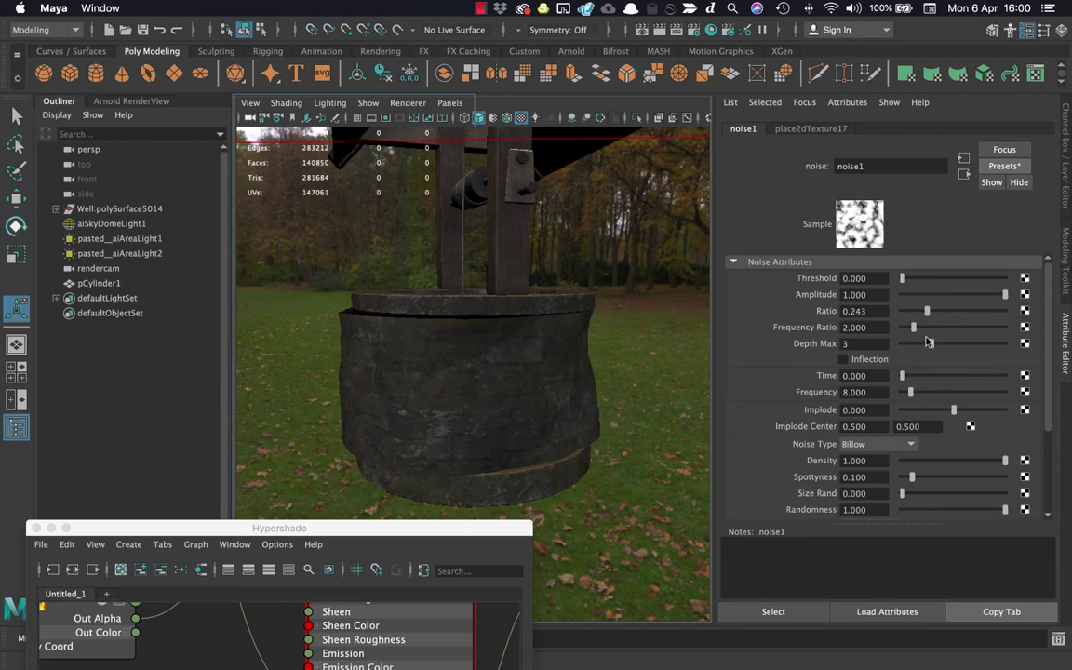
left_click_drag(910, 392, 943, 391)
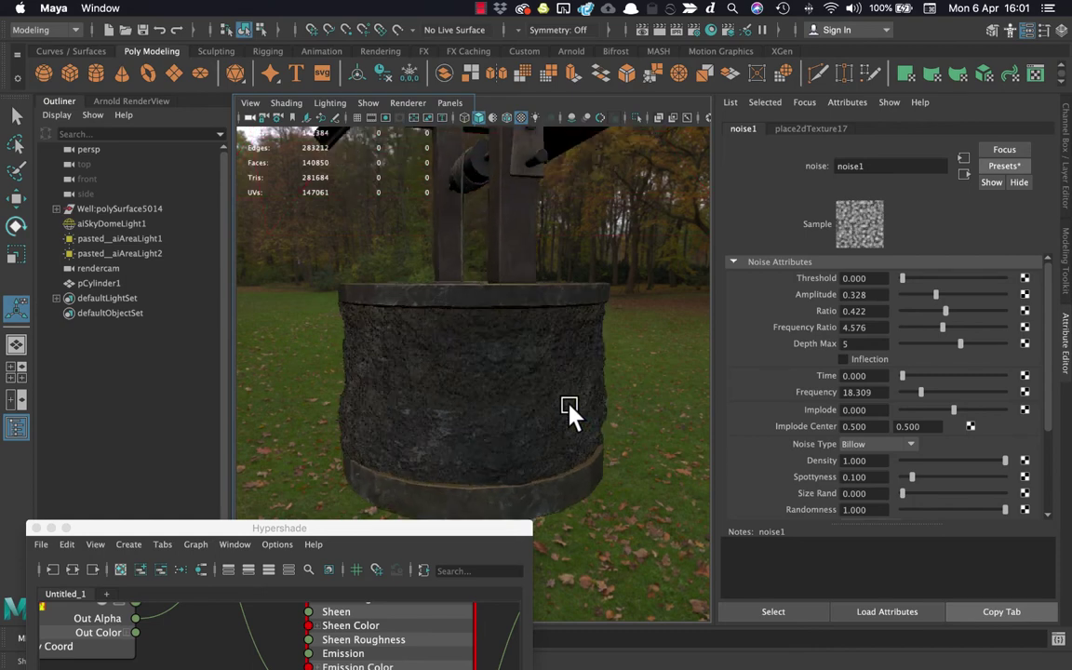
scroll(569, 410, "up", 5)
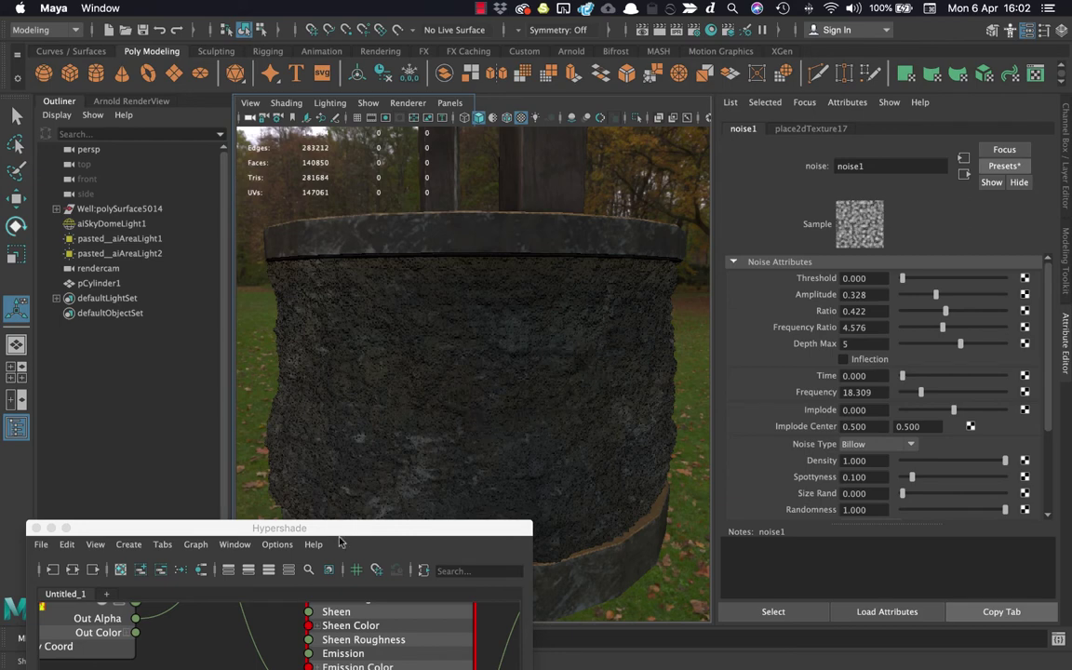
Bring the Hypershade back over the viewport and spread the displacement map and displacement shader nodes apart
left_click_drag(338, 529, 395, 267)
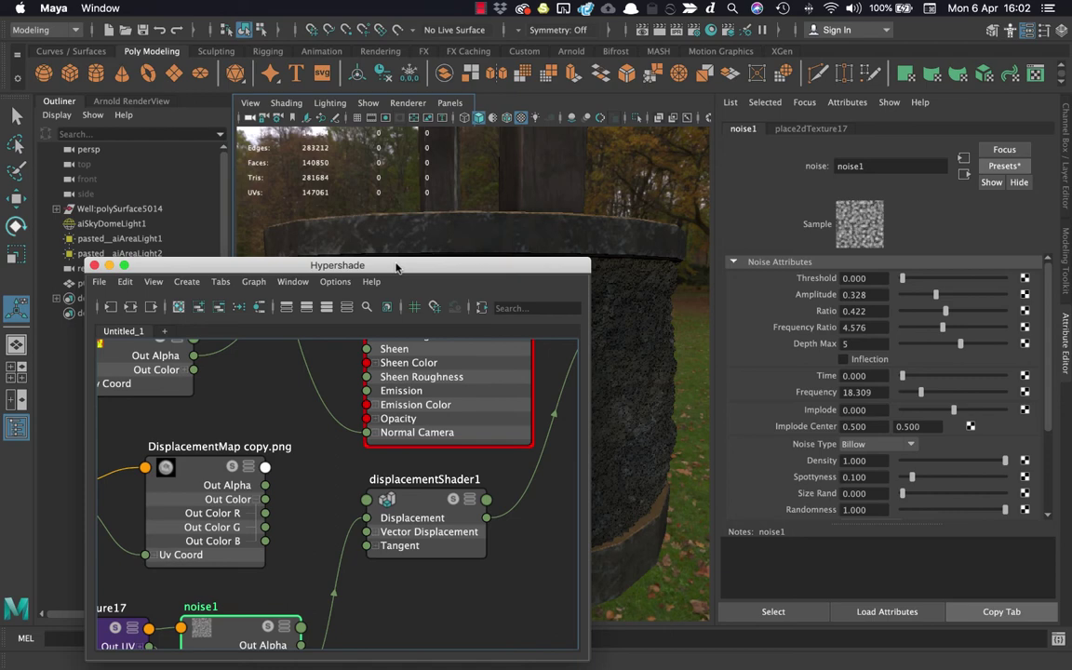
left_click_drag(324, 264, 347, 233)
scroll(338, 484, "down", 3)
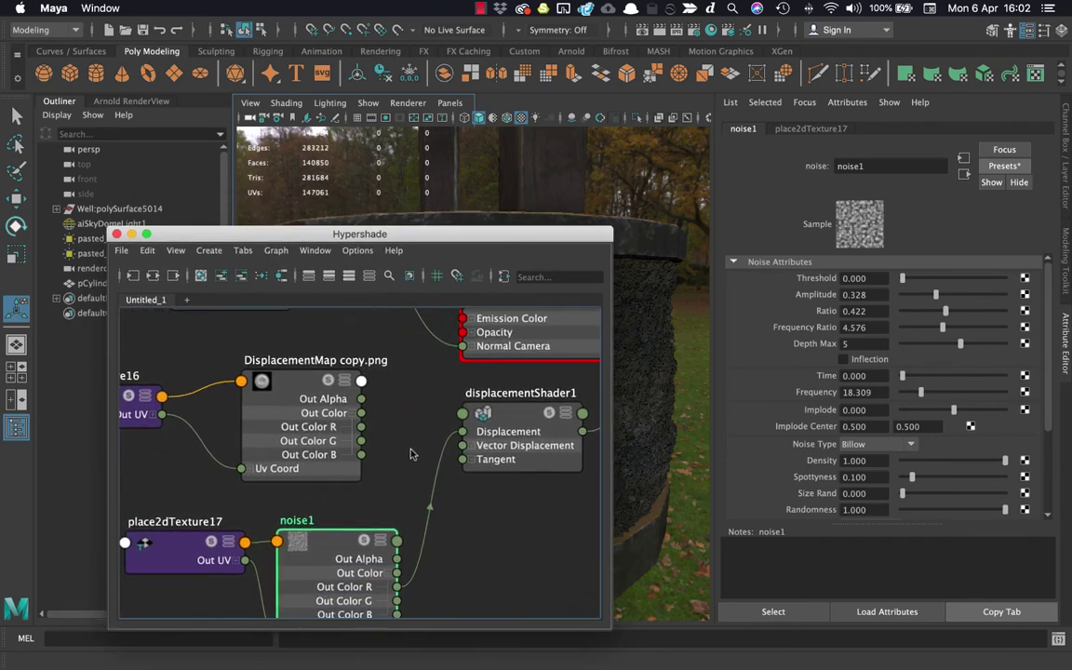
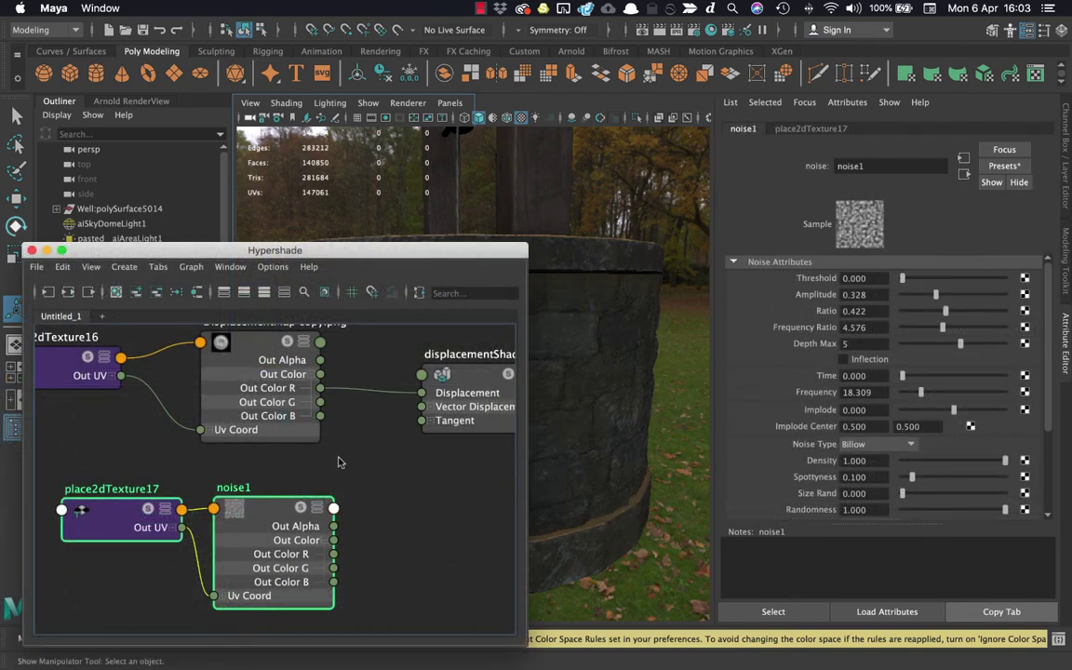
middle_click_drag(331, 468, 291, 518, "alt")
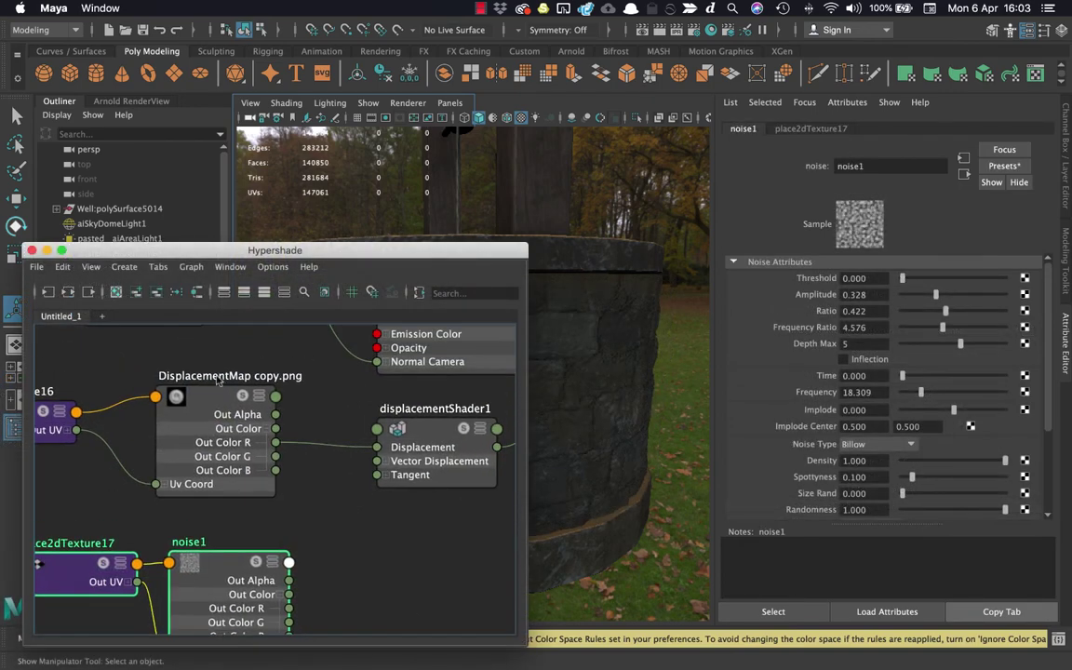
left_click(464, 427)
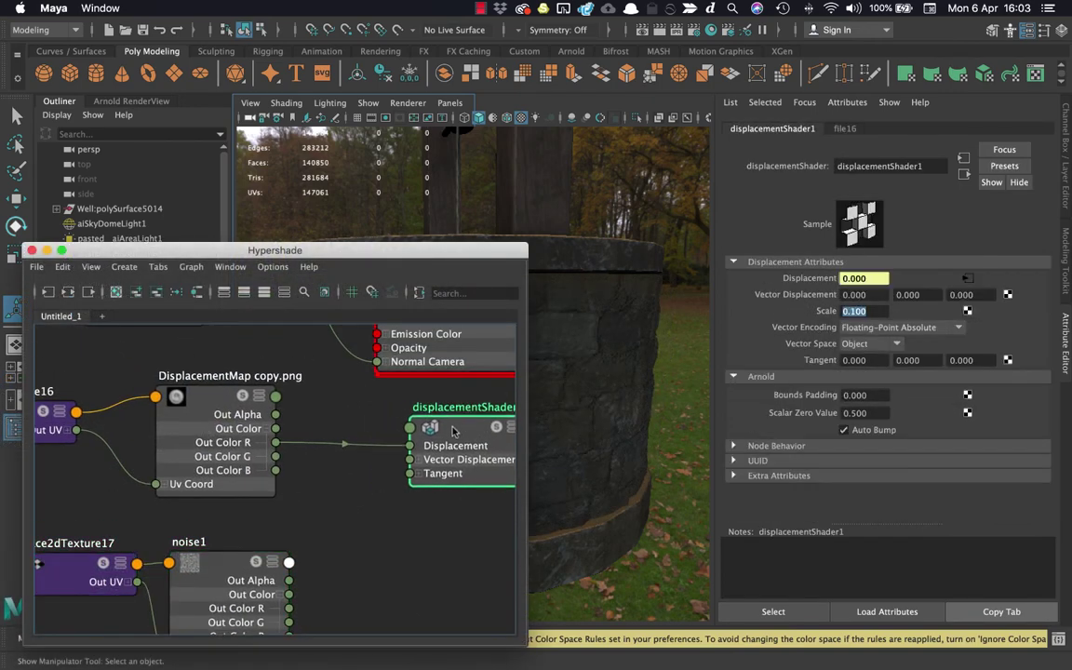
left_click_drag(198, 354, 217, 356)
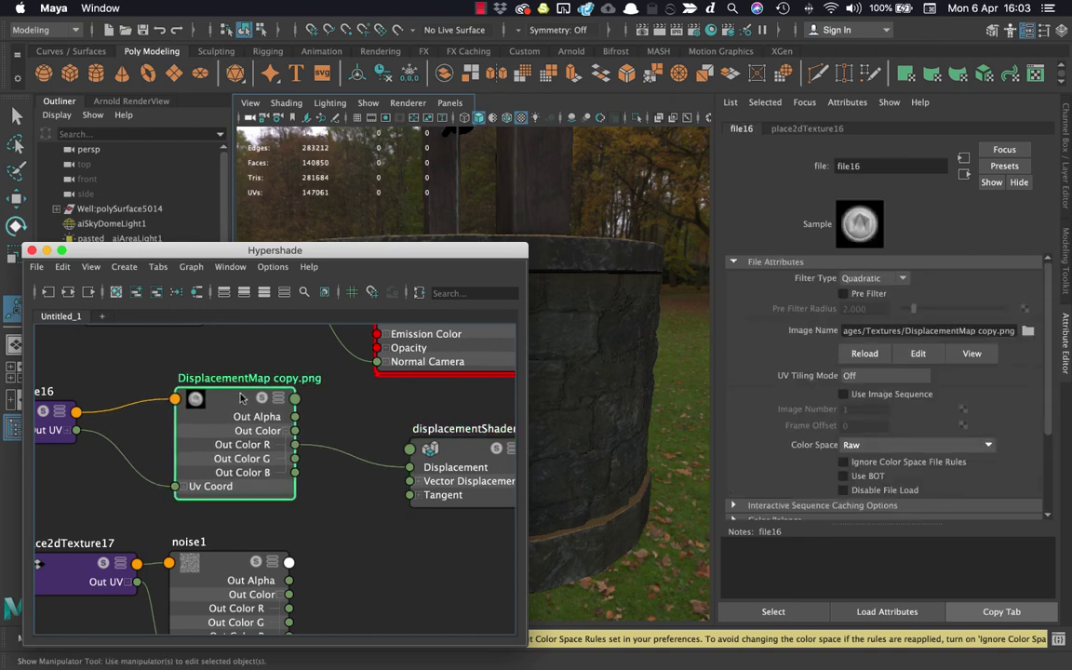
Add a plusMinusAverage node between the noise texture and the displacement shader, and select the noise node
left_click(313, 487)
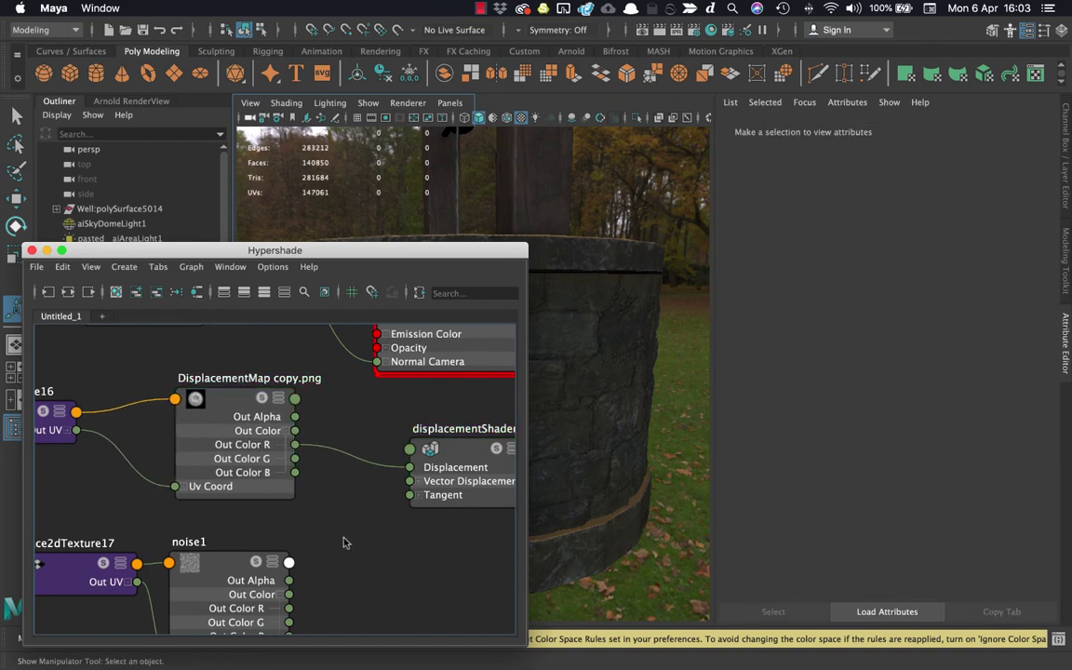
key("Tab")
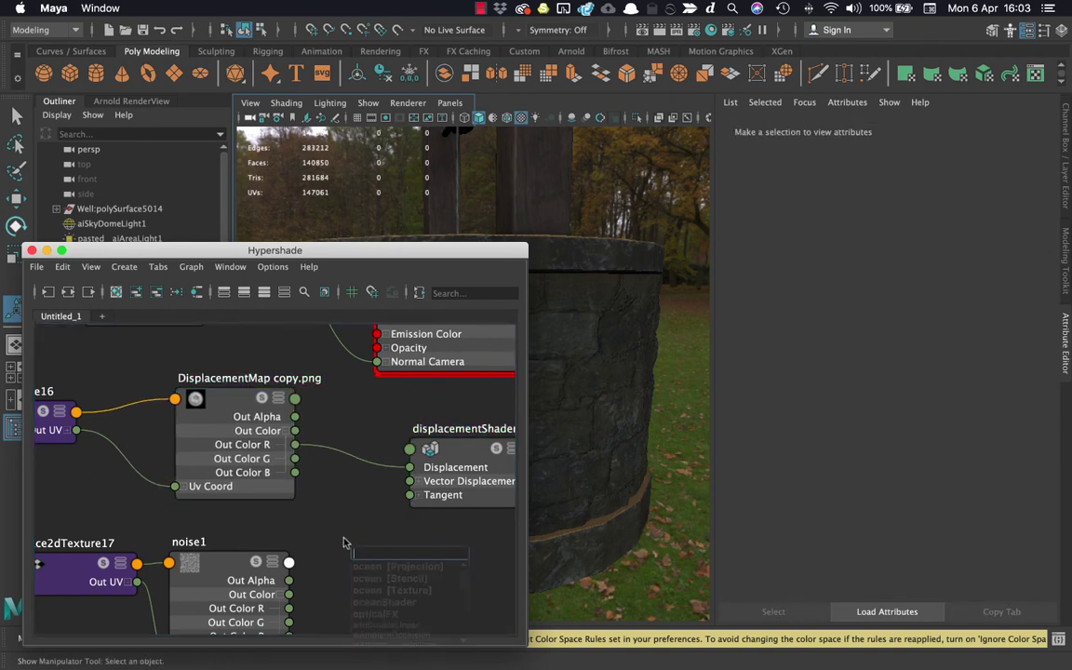
type("plu")
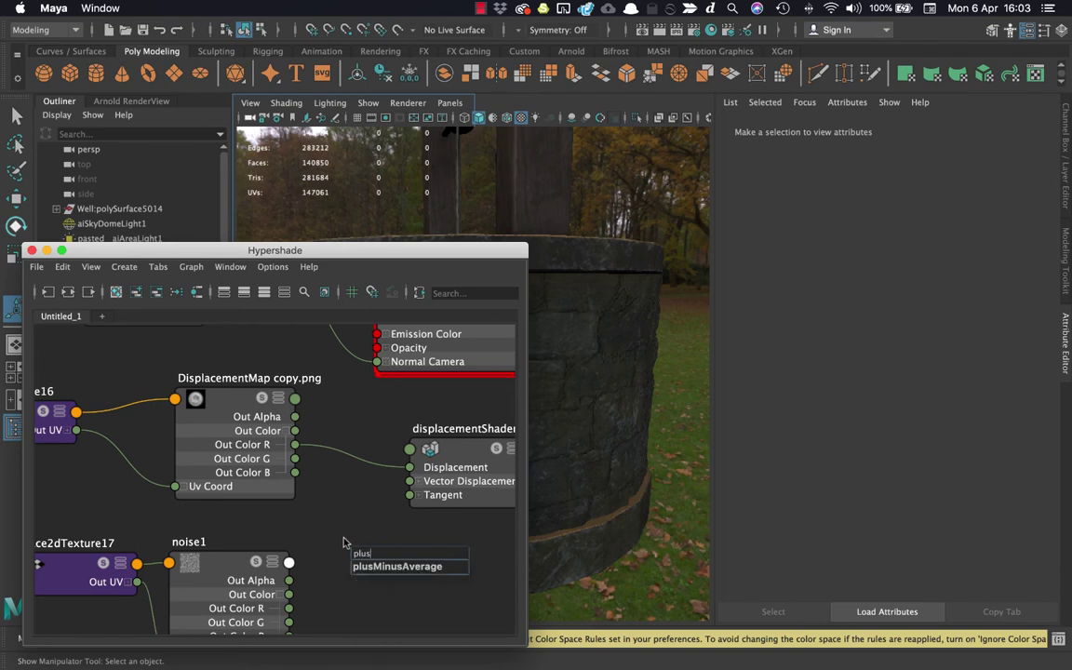
type("s")
key("Return")
left_click_drag(444, 462, 488, 395)
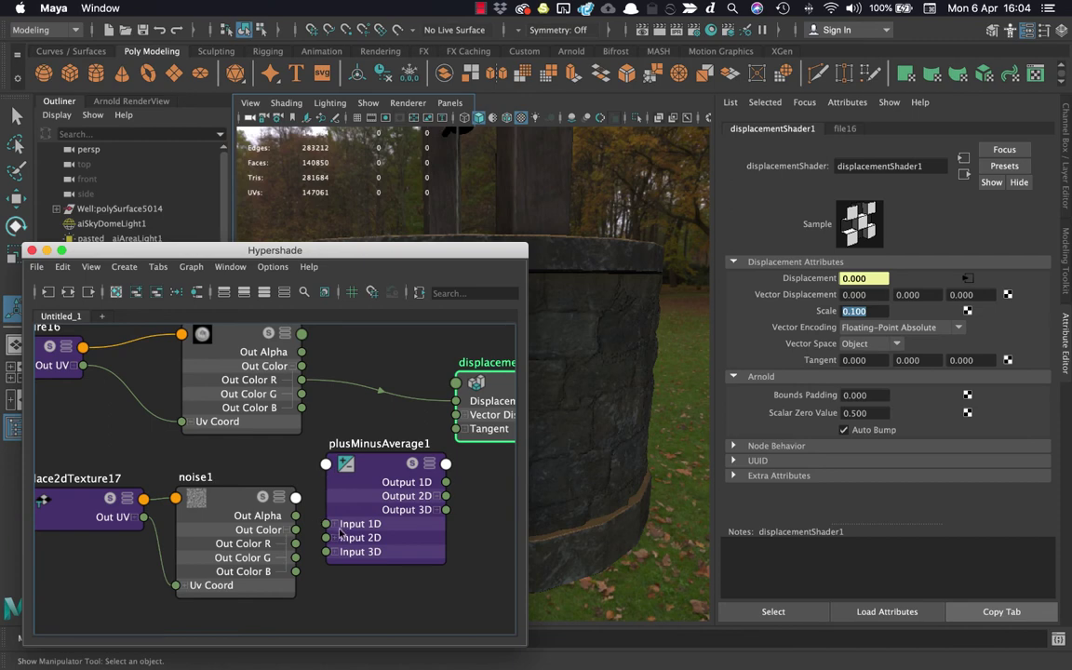
left_click_drag(342, 532, 343, 520)
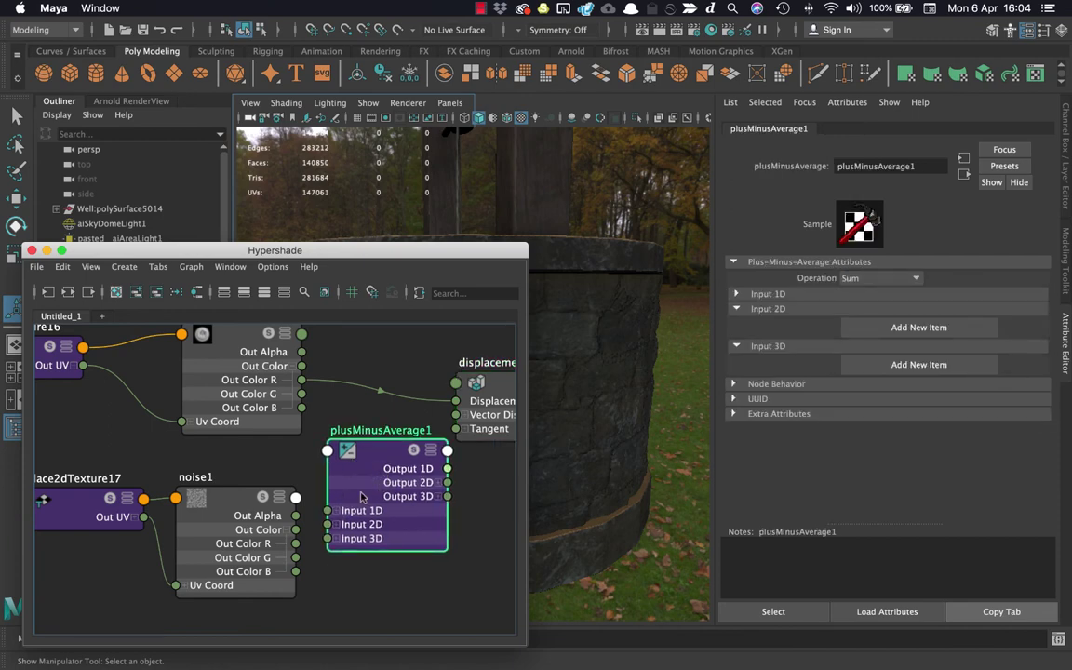
left_click(227, 502)
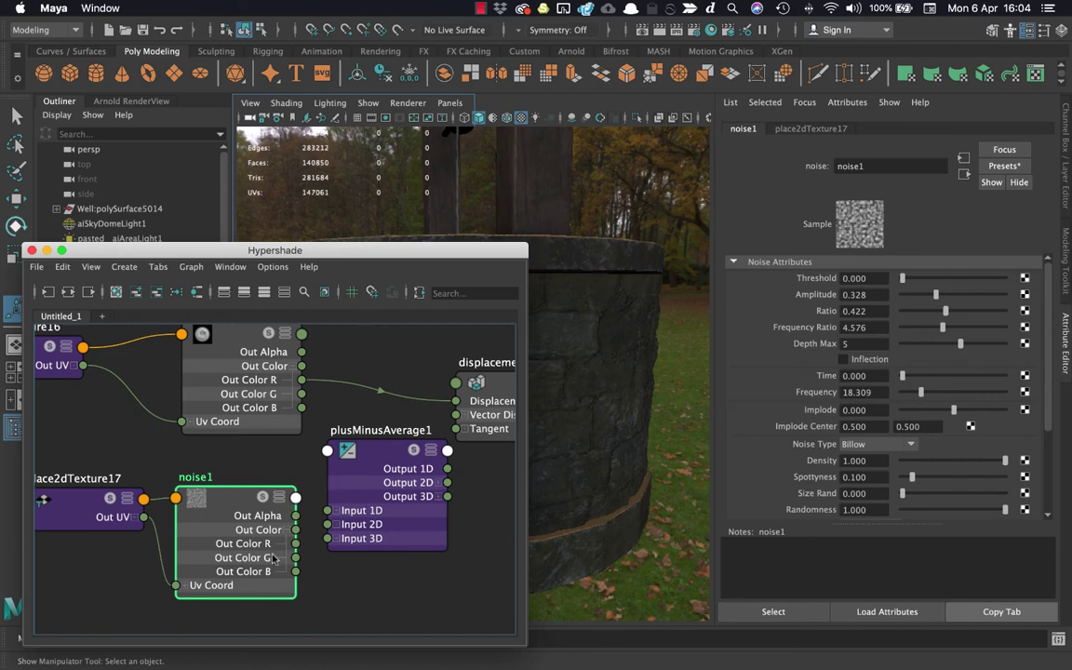
Connect the displacement map's Out Color R to the plusMinusAverage node's Input 1D[0] and the noise texture's Out Color R to Input 1D[1]
left_click_drag(366, 483, 384, 483)
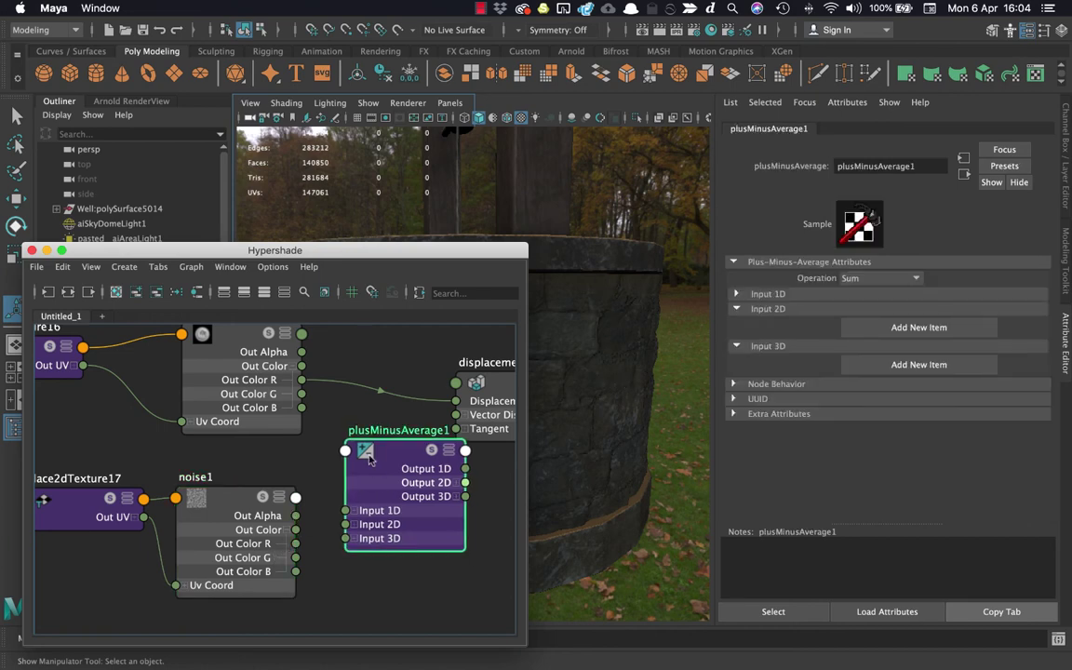
left_click(736, 344)
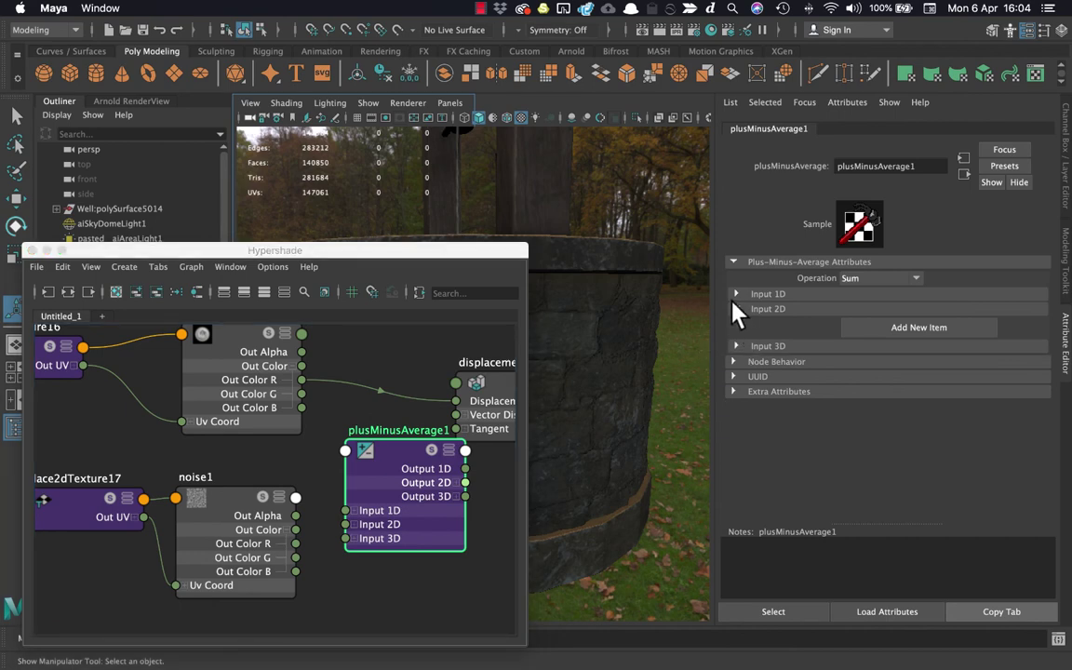
left_click(735, 309)
left_click(737, 294)
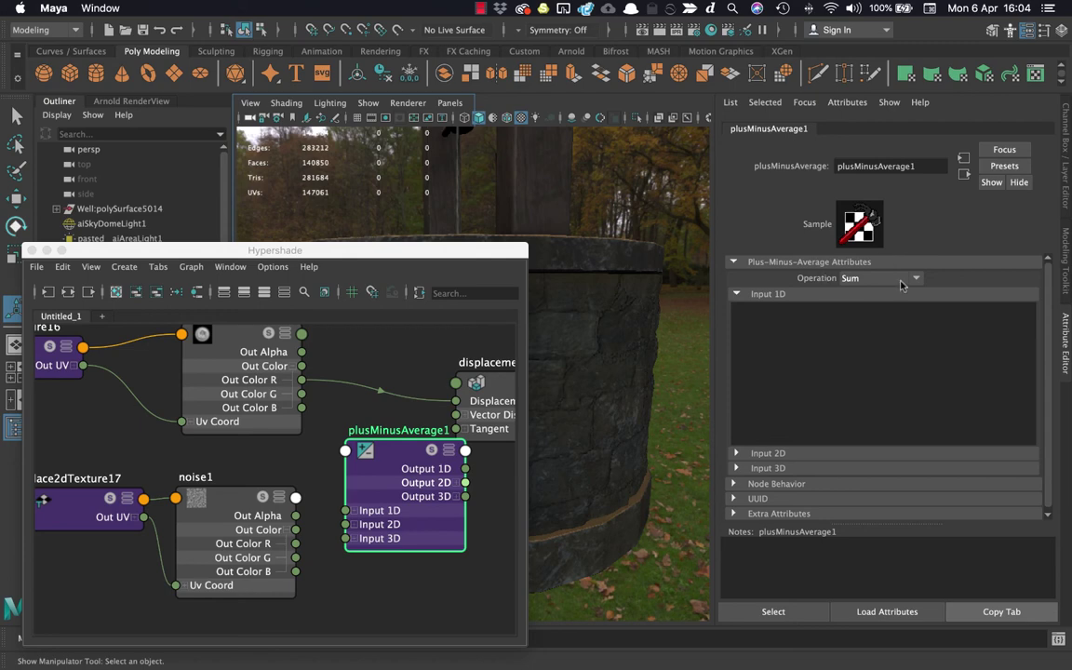
left_click(303, 382)
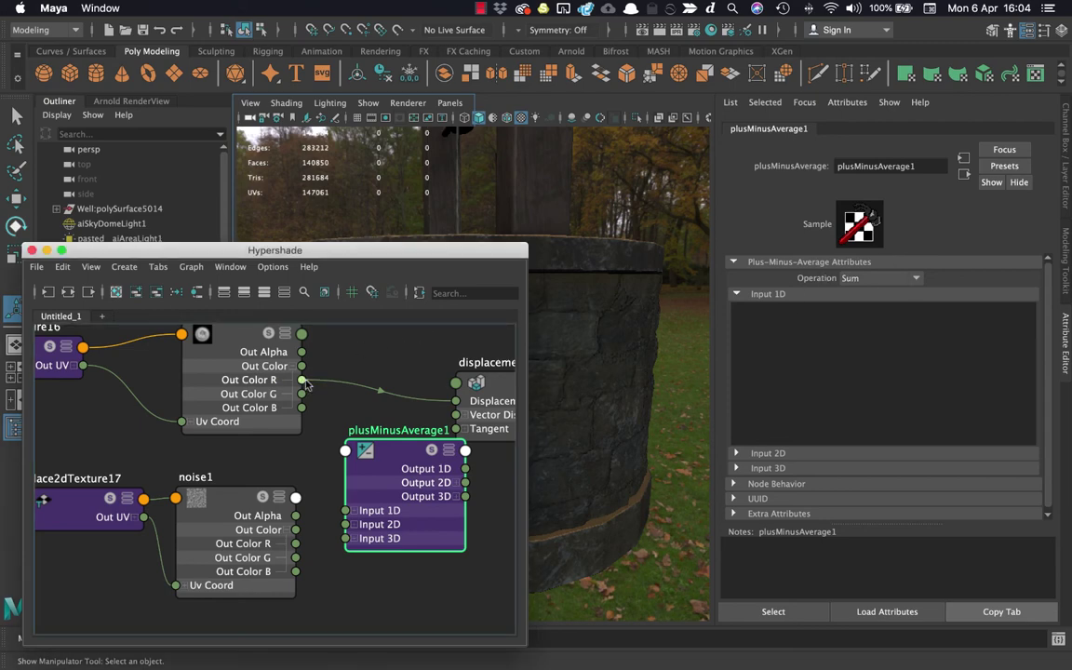
left_click_drag(301, 379, 354, 507)
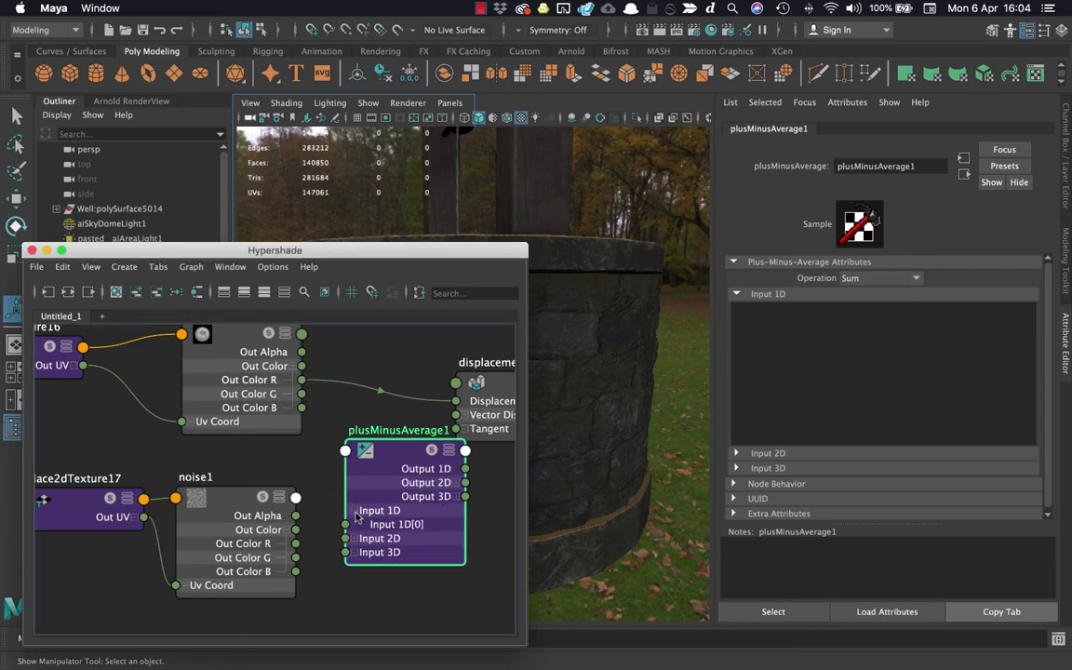
left_click_drag(305, 386, 347, 510)
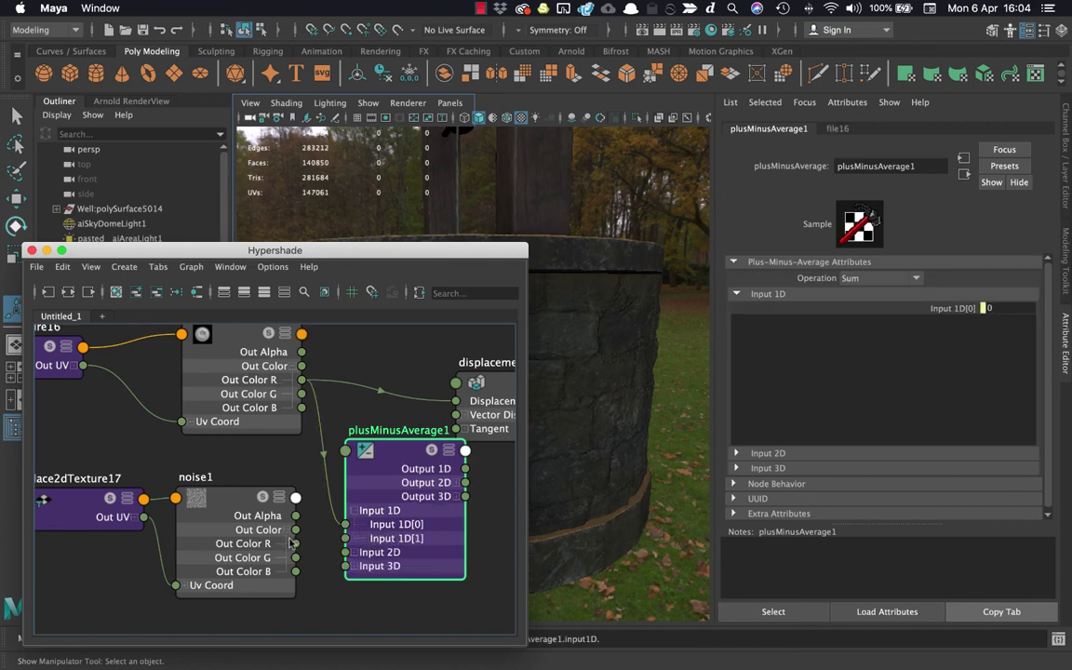
left_click_drag(294, 543, 351, 540)
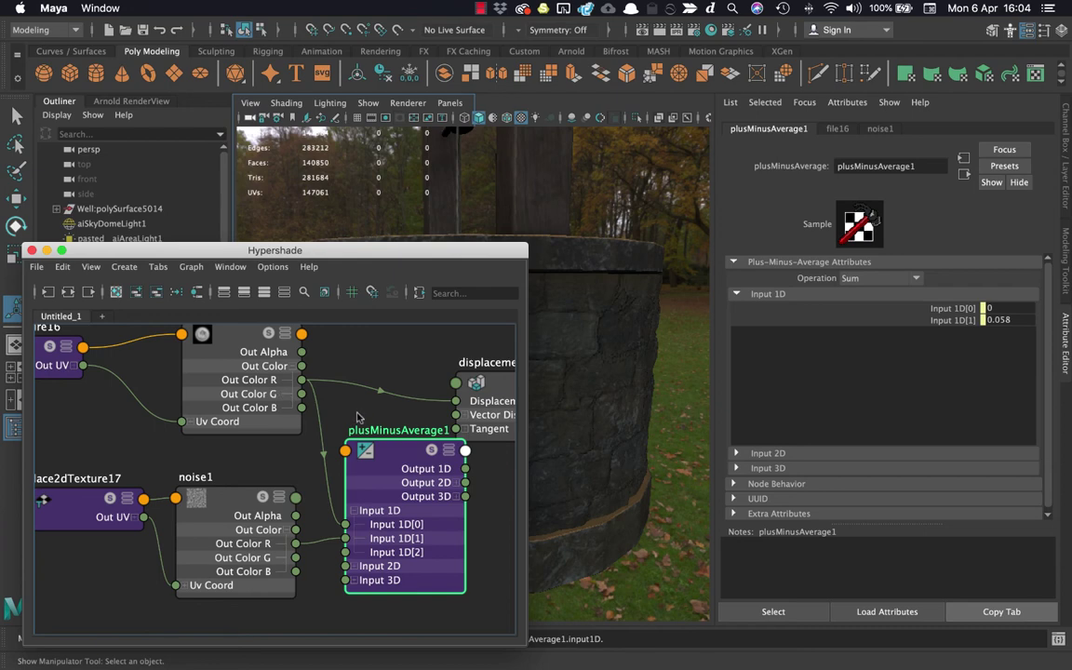
Connect the plusMinusAverage node's Output 1D to the displacement shader's Displacement input, then uncover the well's wall to check the relief
middle_click_drag(358, 417, 330, 447, "alt")
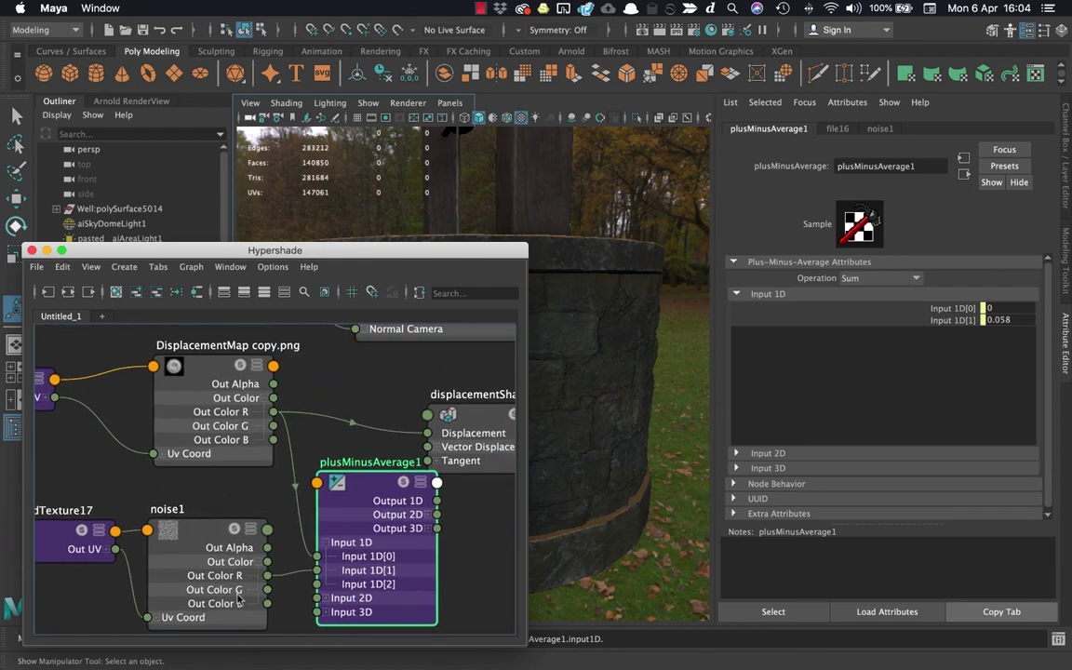
middle_click_drag(386, 487, 277, 504, "alt")
left_click(470, 421)
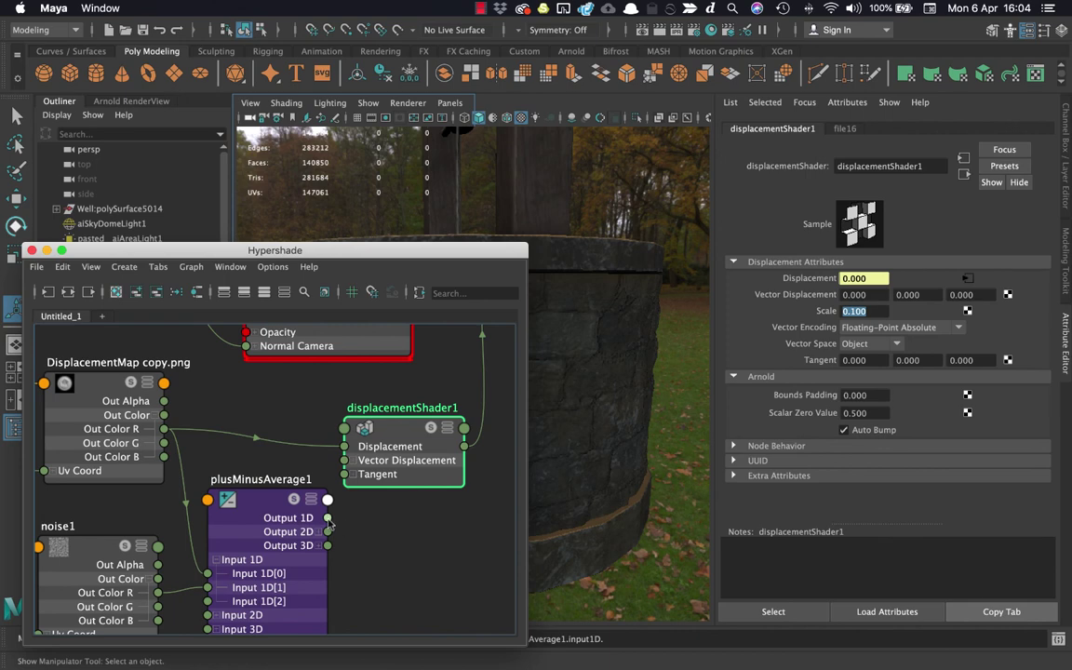
left_click_drag(328, 518, 346, 447)
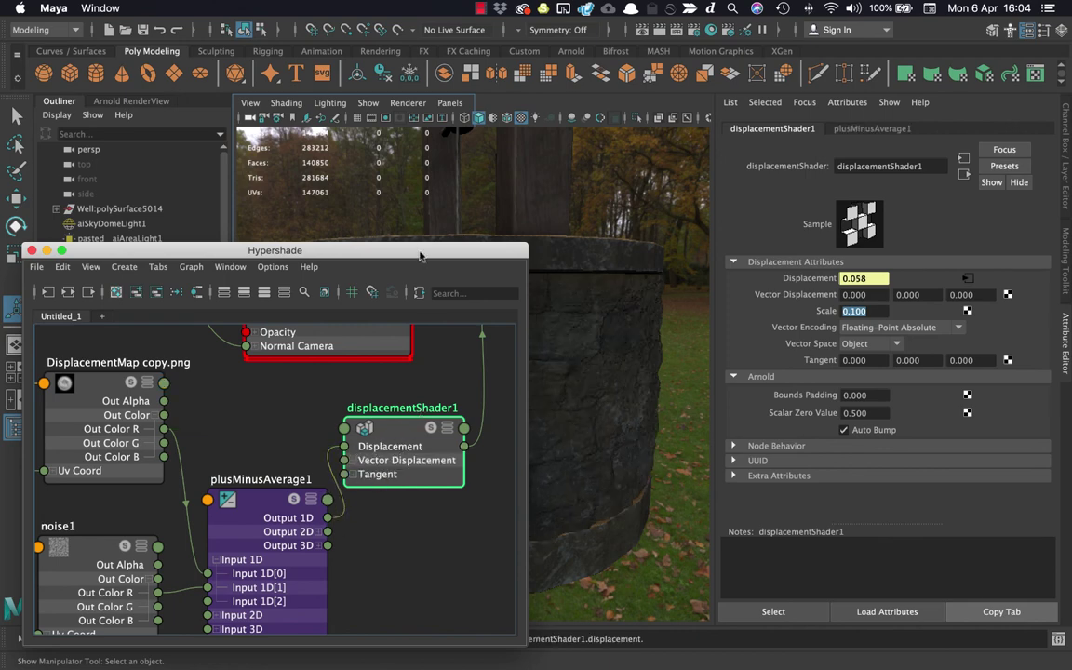
left_click_drag(421, 255, 359, 469)
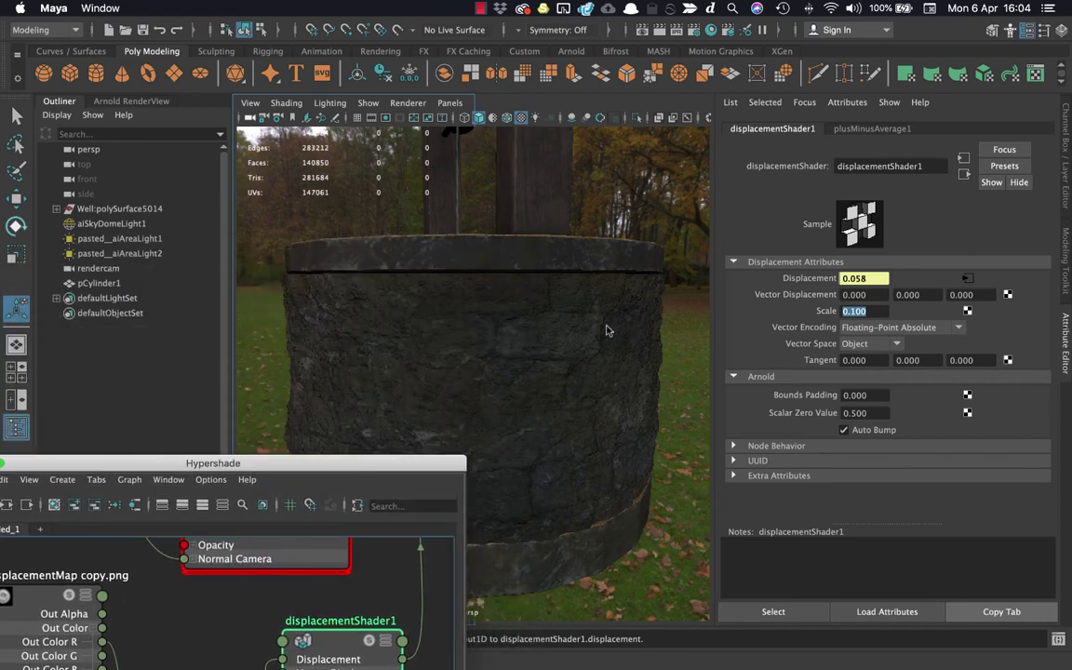
left_click_drag(370, 465, 684, 219)
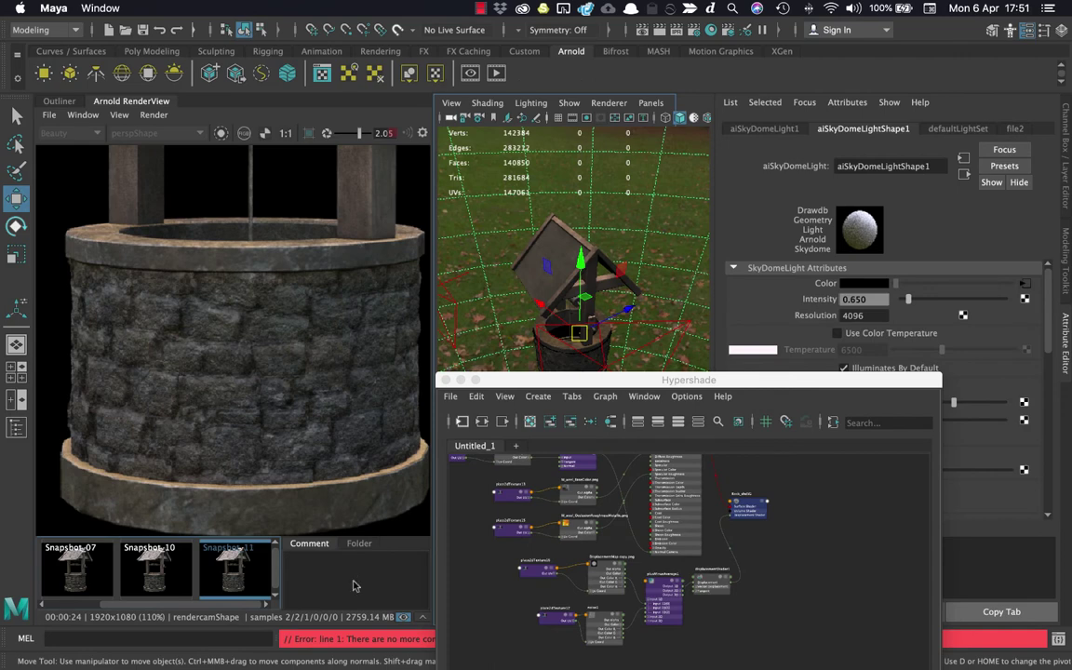
Compare the well wall's surface in the stored renders Snapshot_07, Snapshot_10 and Snapshot_11
left_click(95, 566)
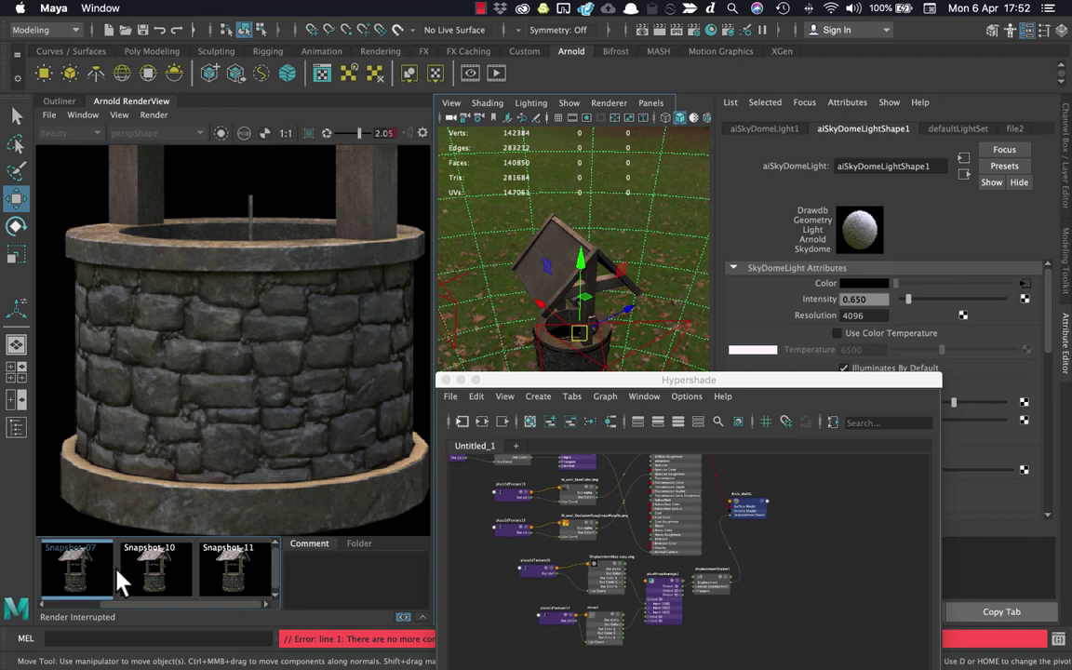
left_click(169, 560)
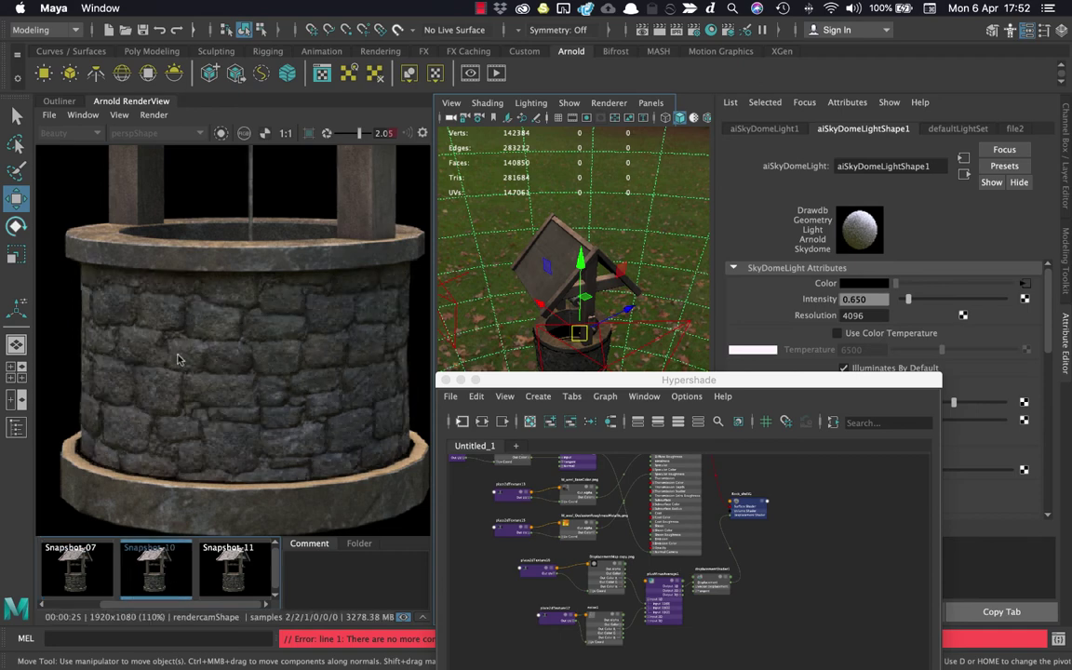
left_click(230, 566)
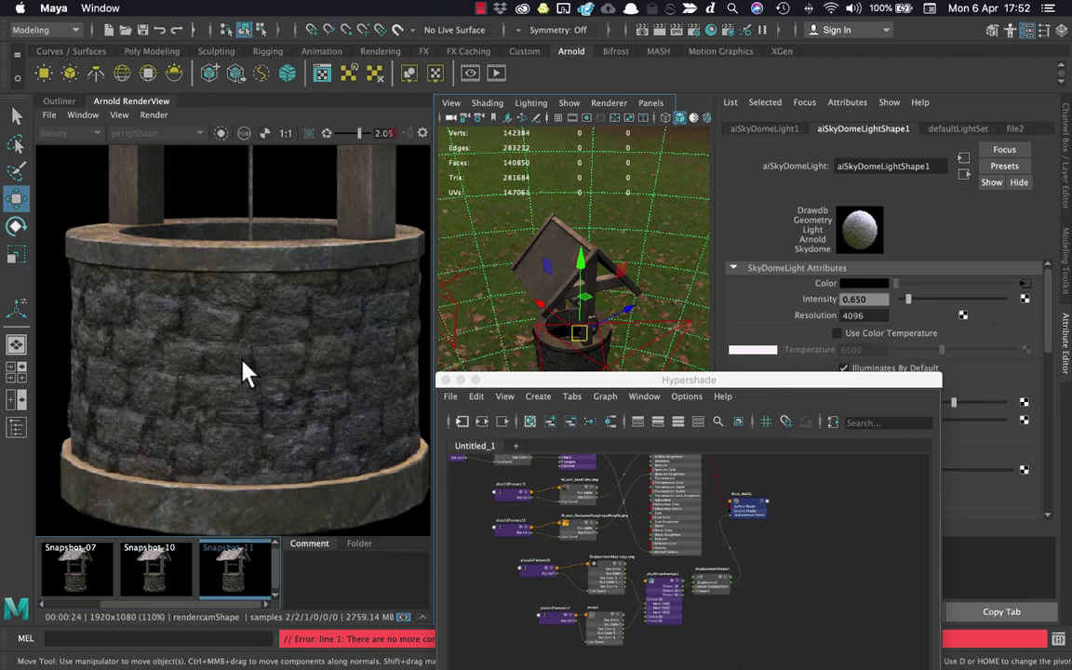
left_click(480, 8)
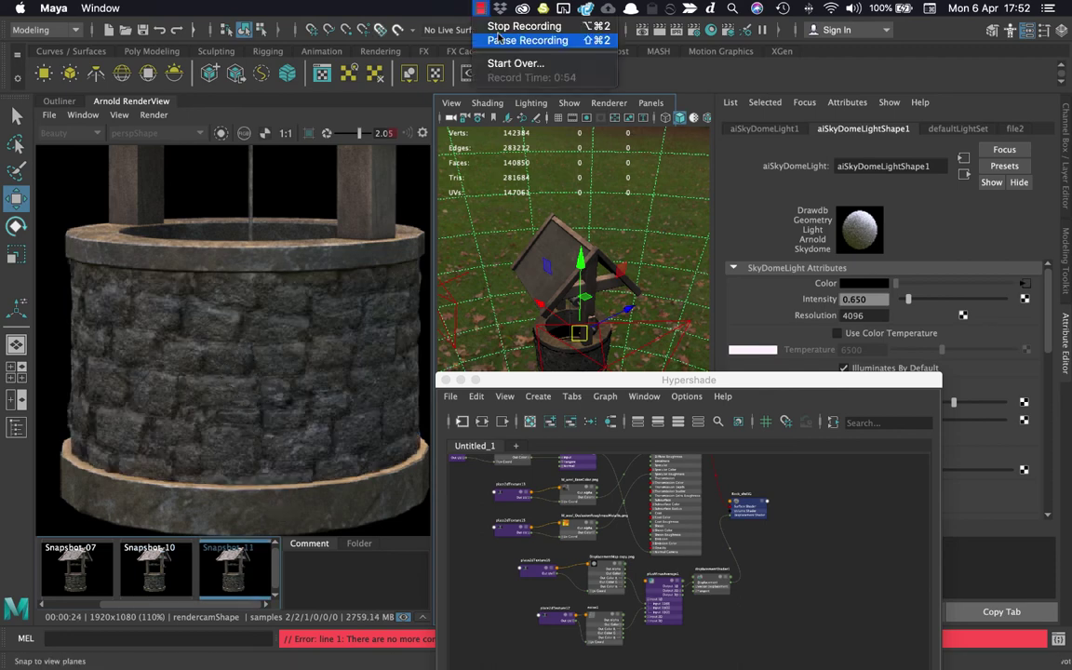
left_click(346, 466)
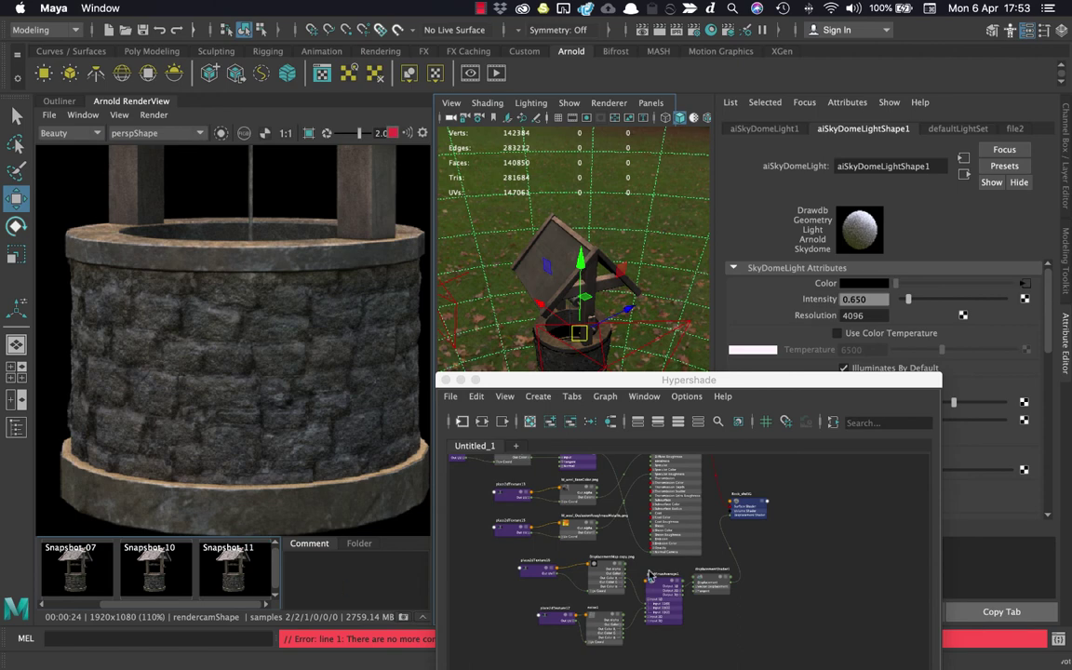
Set the Strength of the rock material's aiNormalMap3 node to 0.9
left_click(625, 539)
key("a")
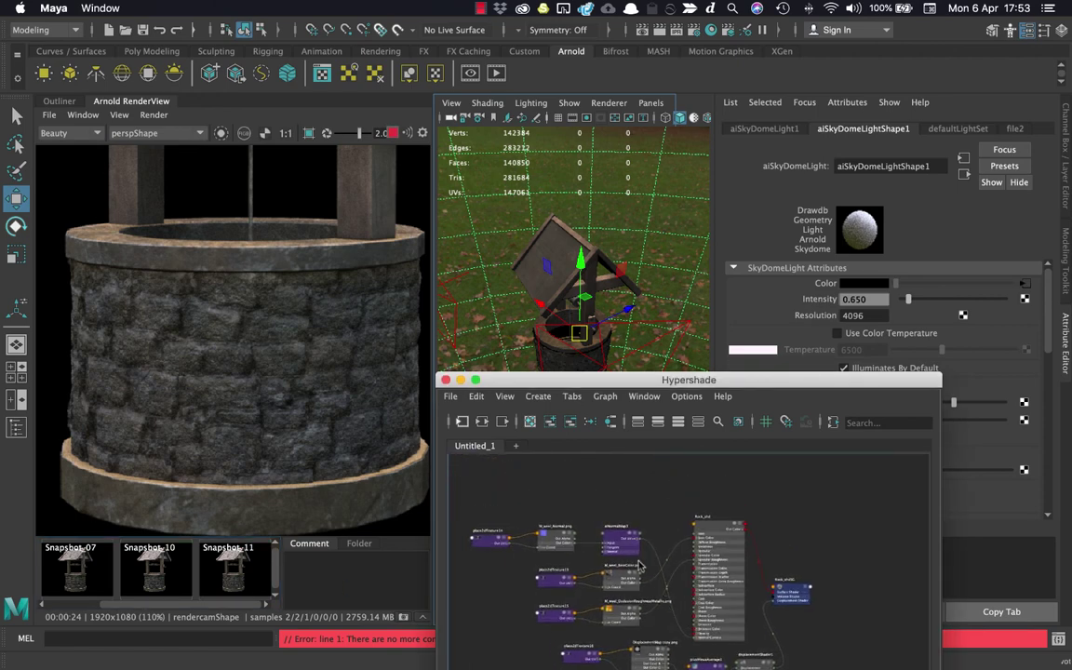
scroll(623, 528, "up", 10)
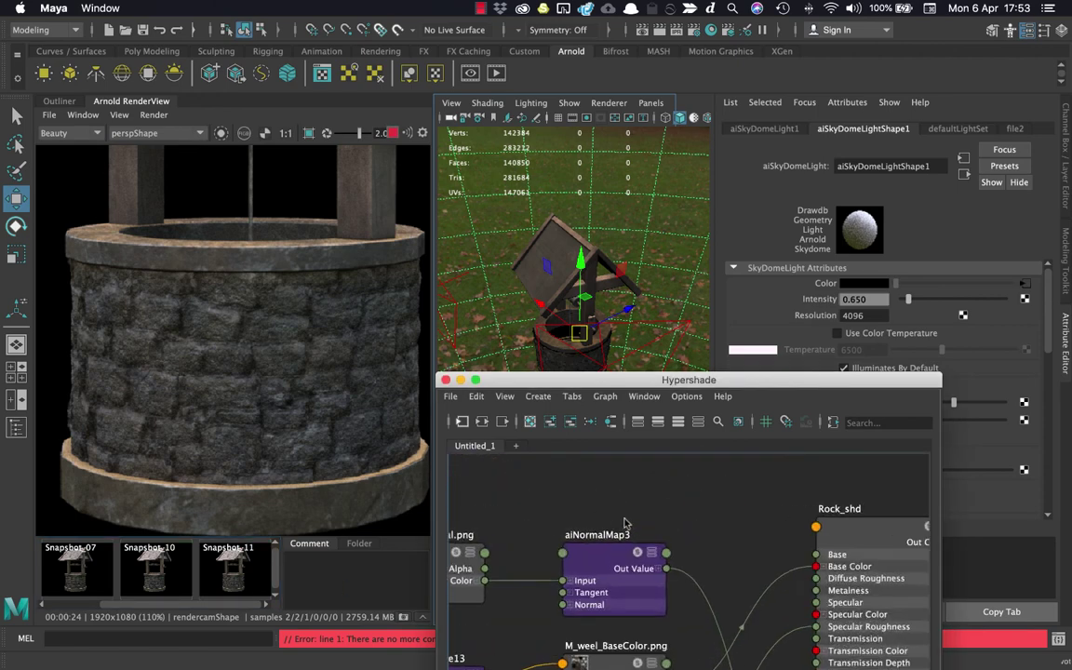
scroll(649, 501, "down", 1)
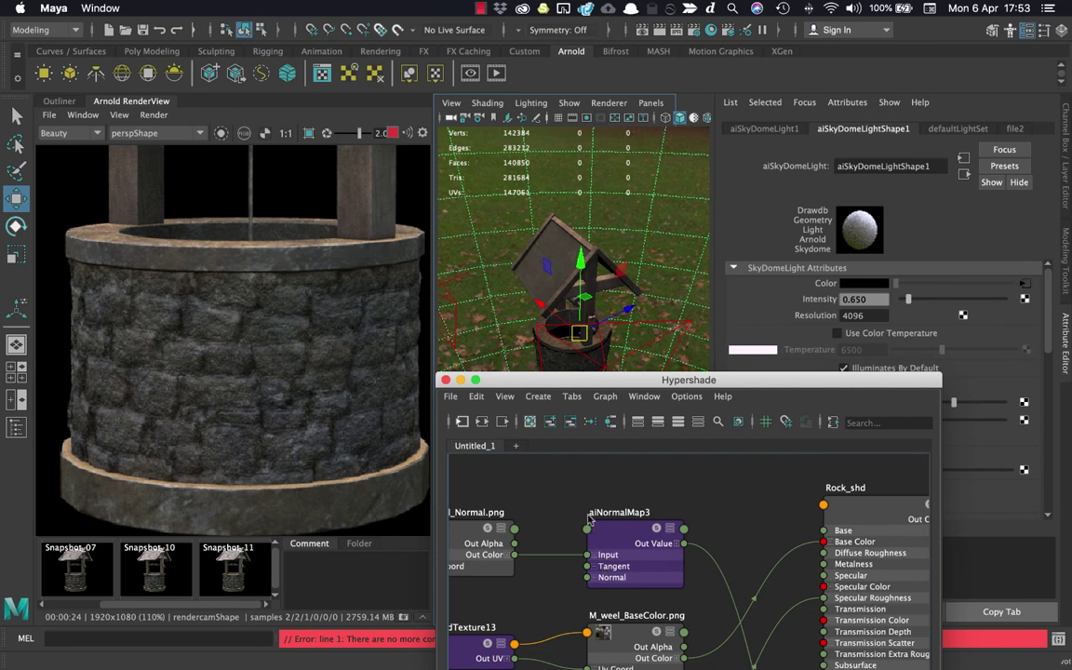
middle_click_drag(709, 516, 638, 482, "alt")
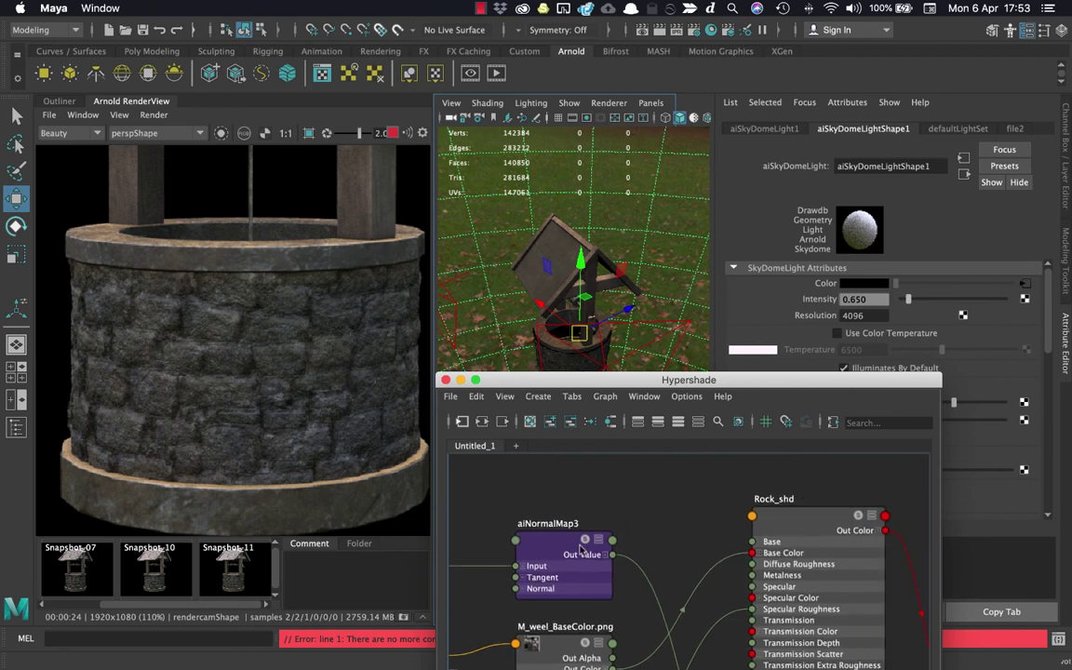
left_click(524, 495)
left_click_drag(663, 379, 563, 455)
left_click(875, 287)
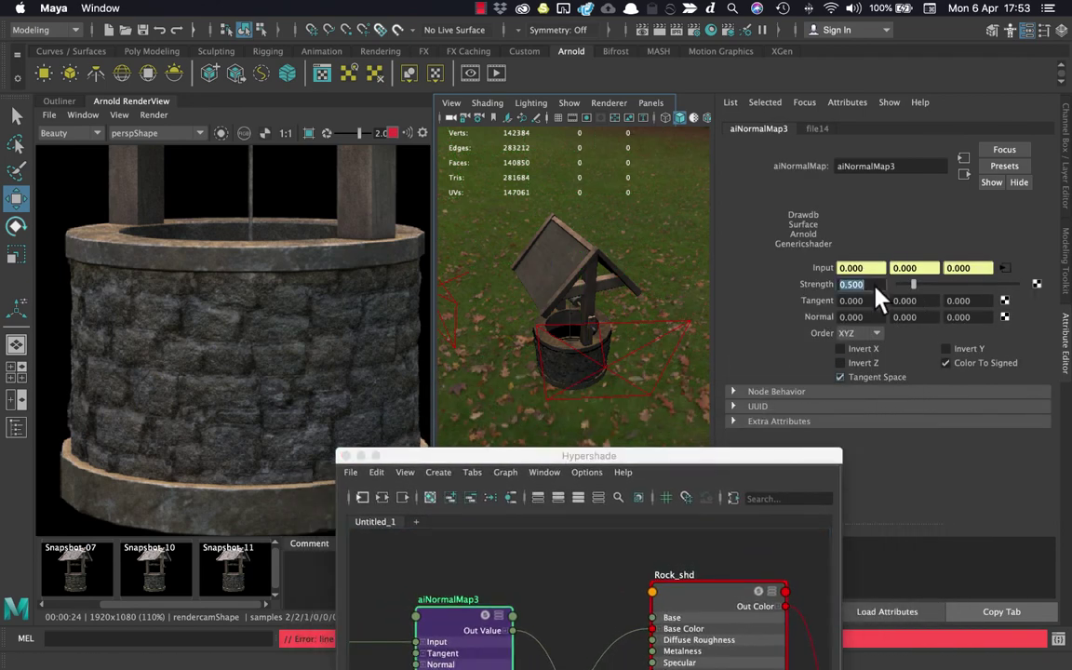
type("0.9")
key("Return")
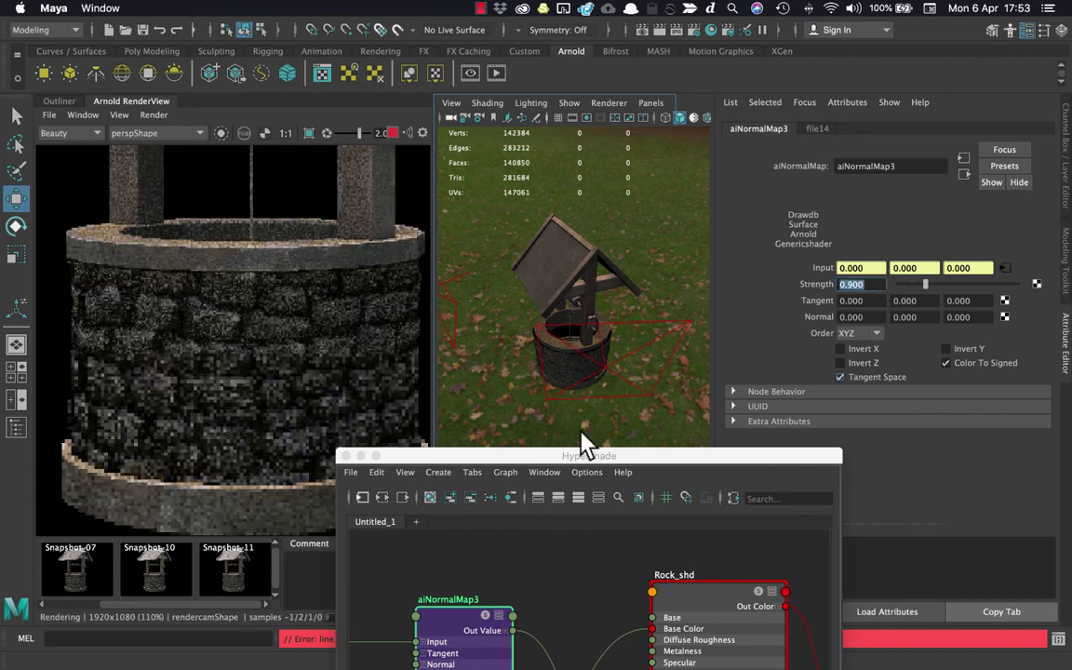
left_click(524, 457)
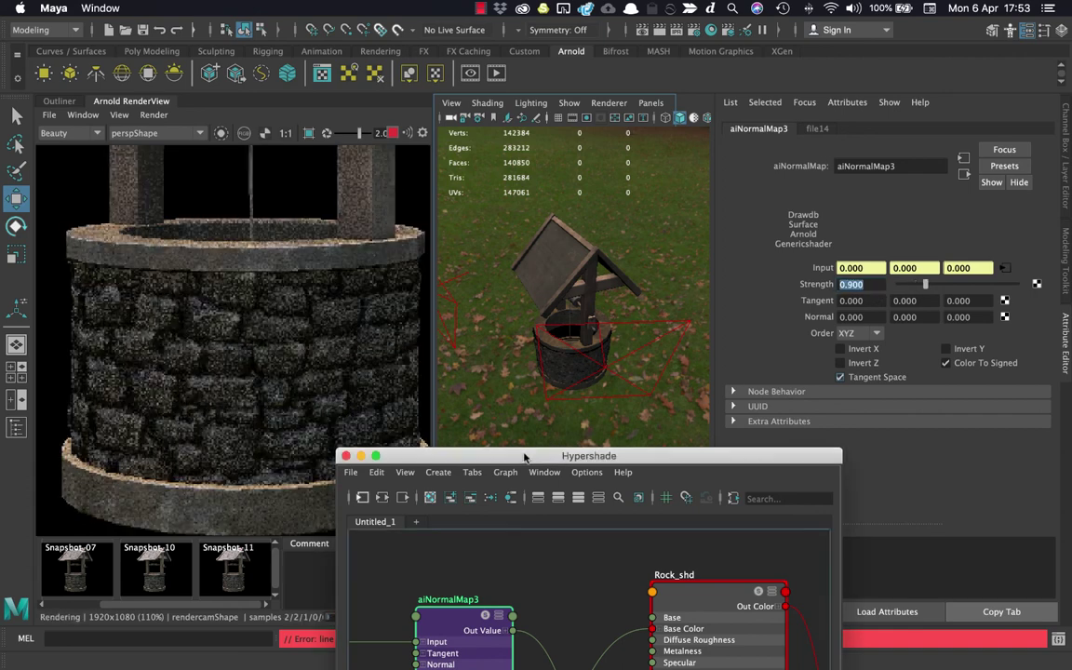
left_click_drag(524, 456, 587, 293)
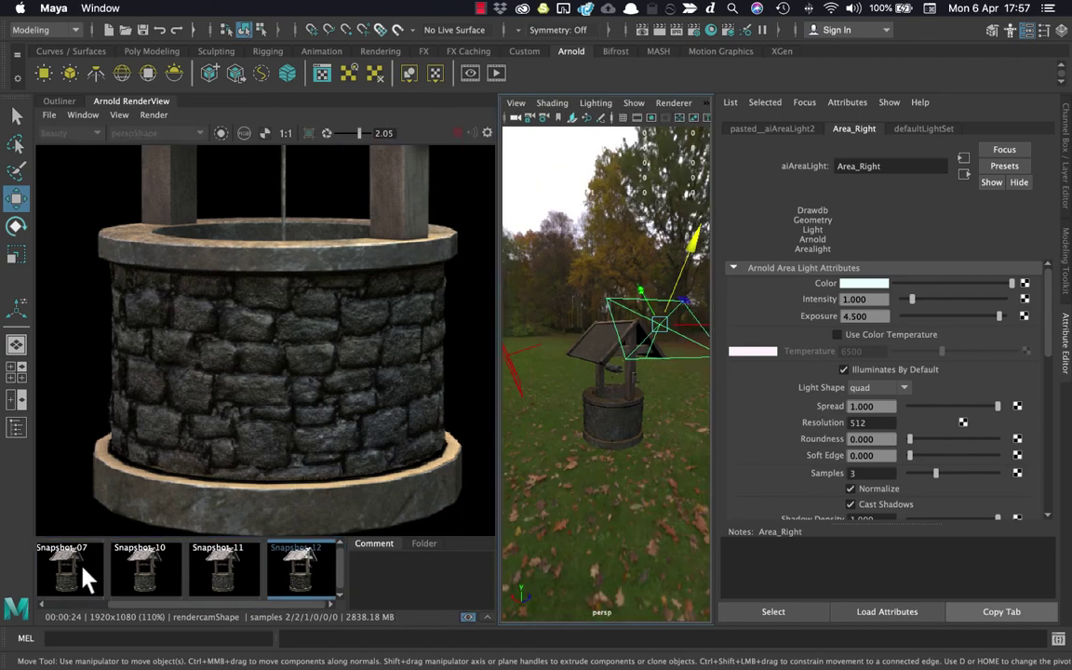
Set up a split render comparison with Snapshot_07 as A and Snapshot_12 as B
left_click(82, 565)
right_click(82, 565)
left_click(172, 624)
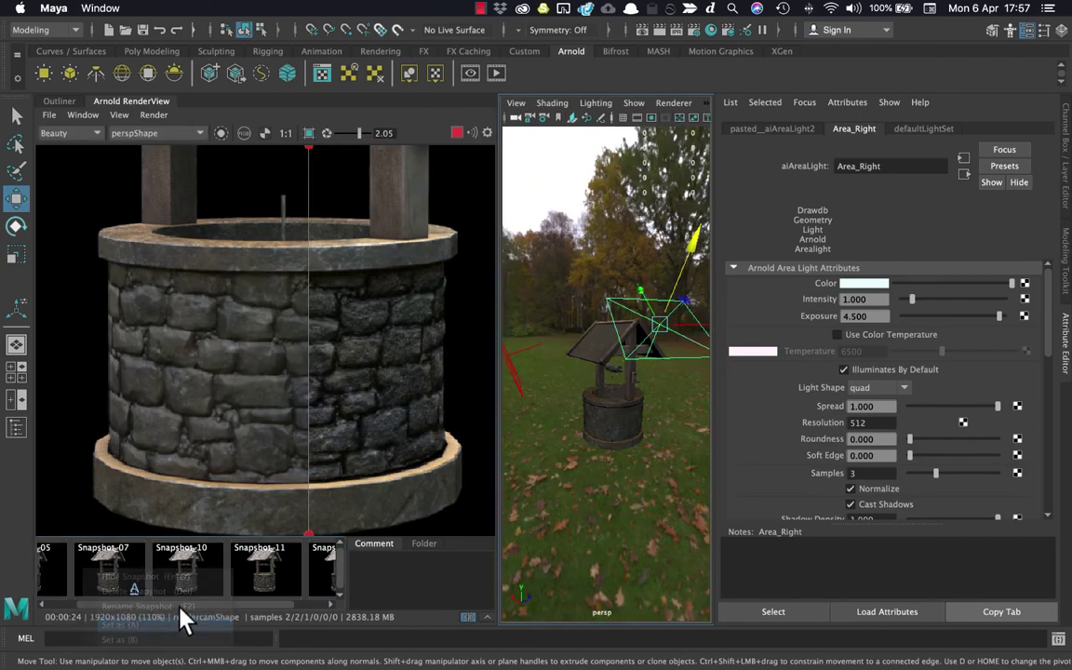
left_click_drag(298, 607, 326, 607)
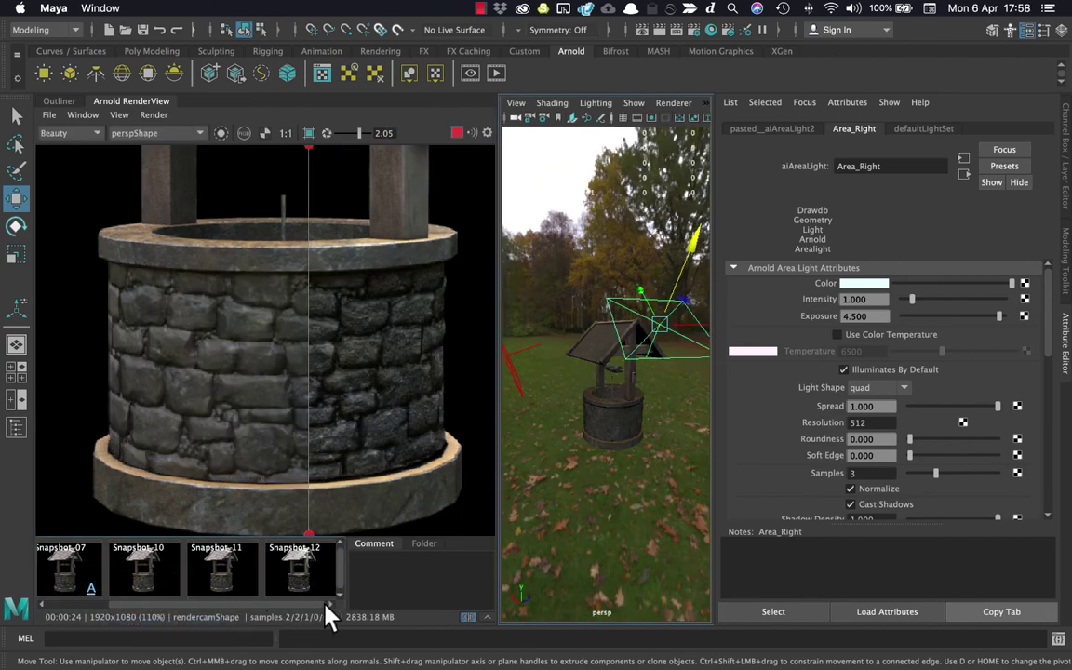
right_click(312, 584)
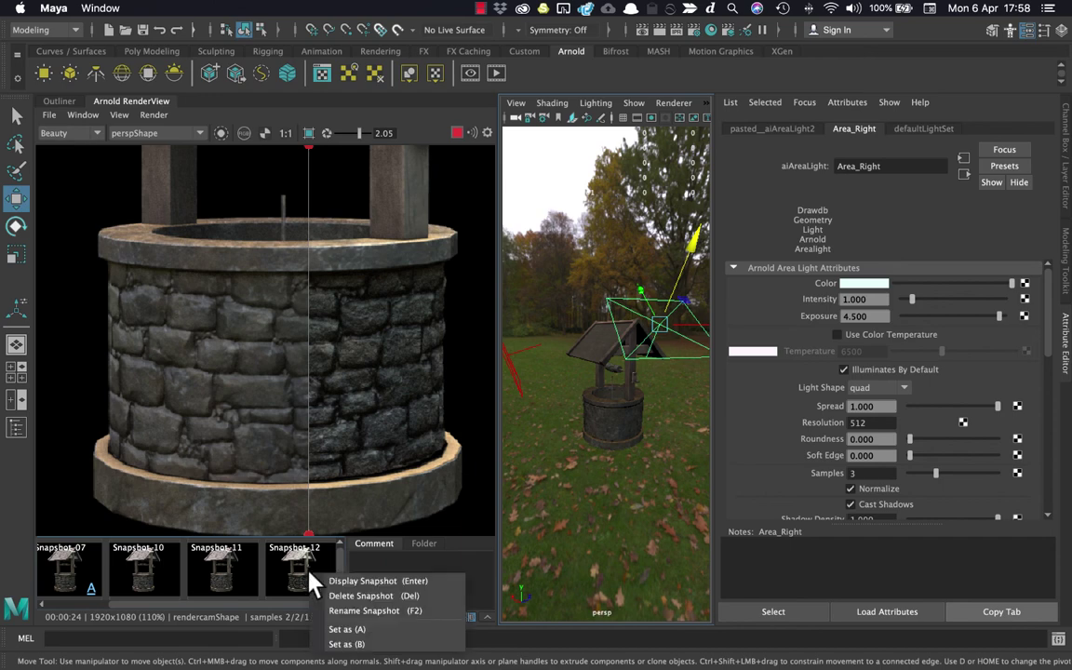
left_click(341, 645)
Sweep the comparison divider across the well to examine the wall's stone detail in both renders
mouse_move(309, 534)
left_mouse_down()
mouse_move(167, 531)
mouse_move(26, 441)
mouse_move(37, 419)
mouse_move(390, 521)
mouse_move(88, 473)
mouse_move(340, 484)
mouse_move(183, 481)
mouse_move(361, 446)
mouse_move(437, 456)
mouse_move(310, 529)
left_mouse_up()
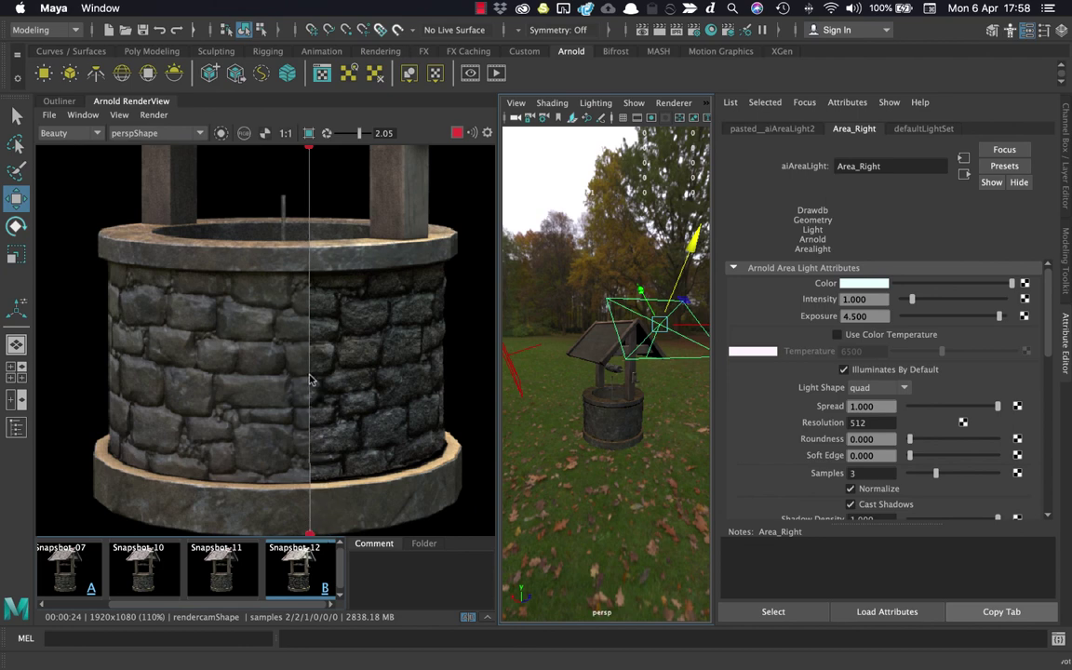
left_click_drag(312, 379, 426, 348)
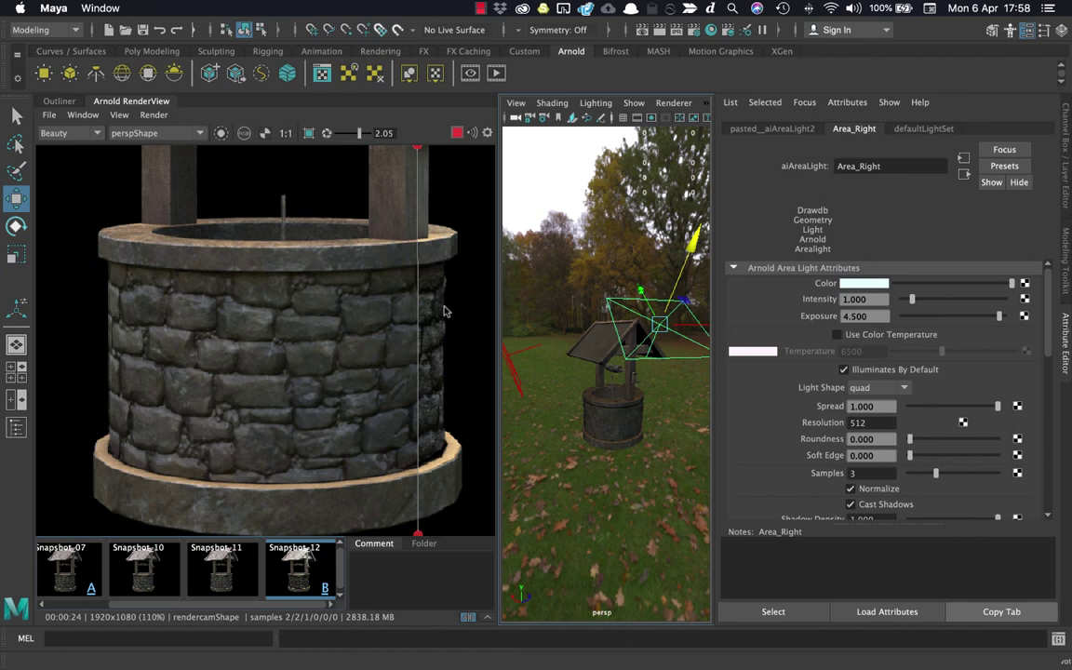
left_click_drag(380, 400, 63, 426)
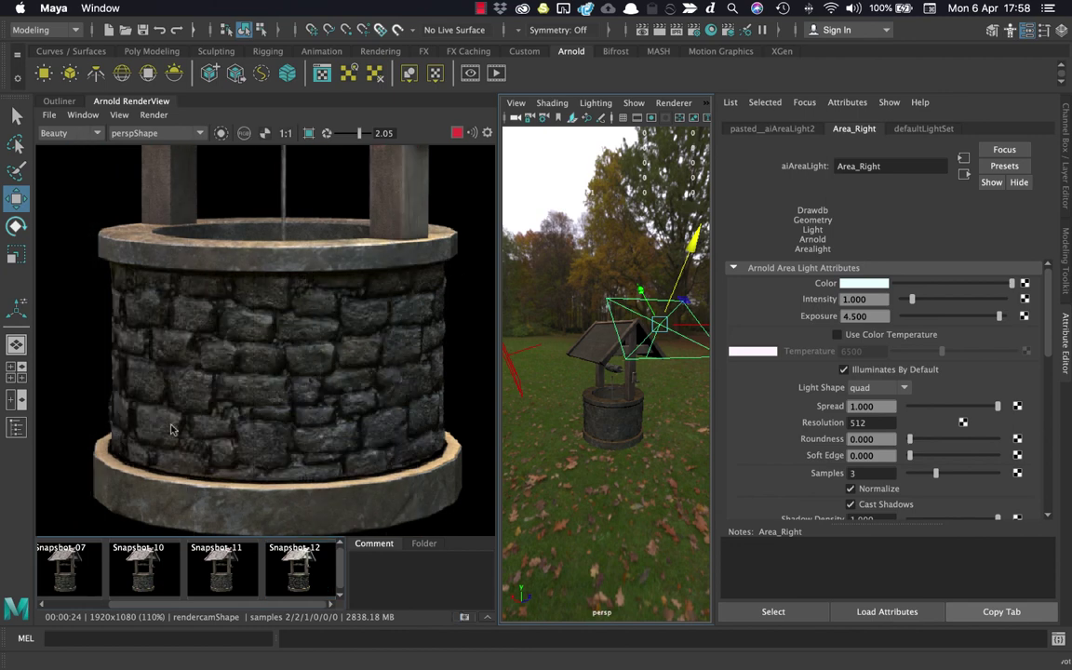